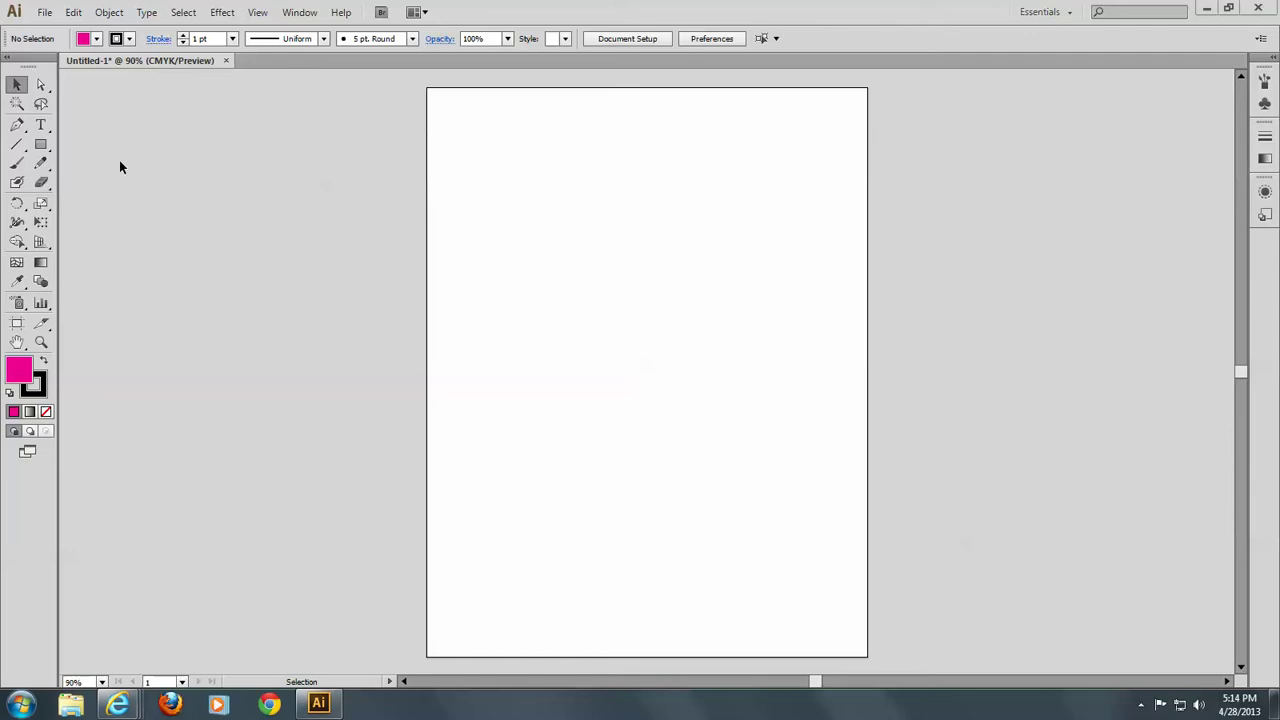
Step: Draw a small square near the artboard's top left and fill it with CMYK Cyan from Swatches
click(42, 145)
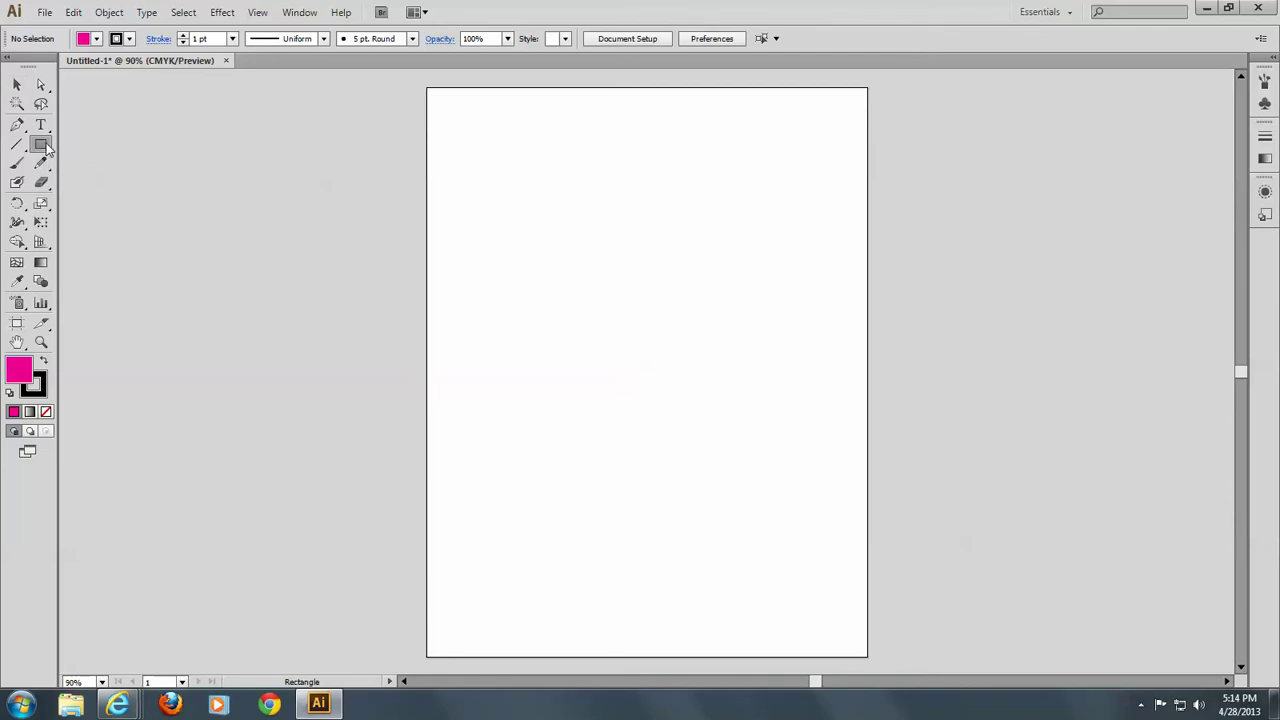
drag(489, 153, 542, 204)
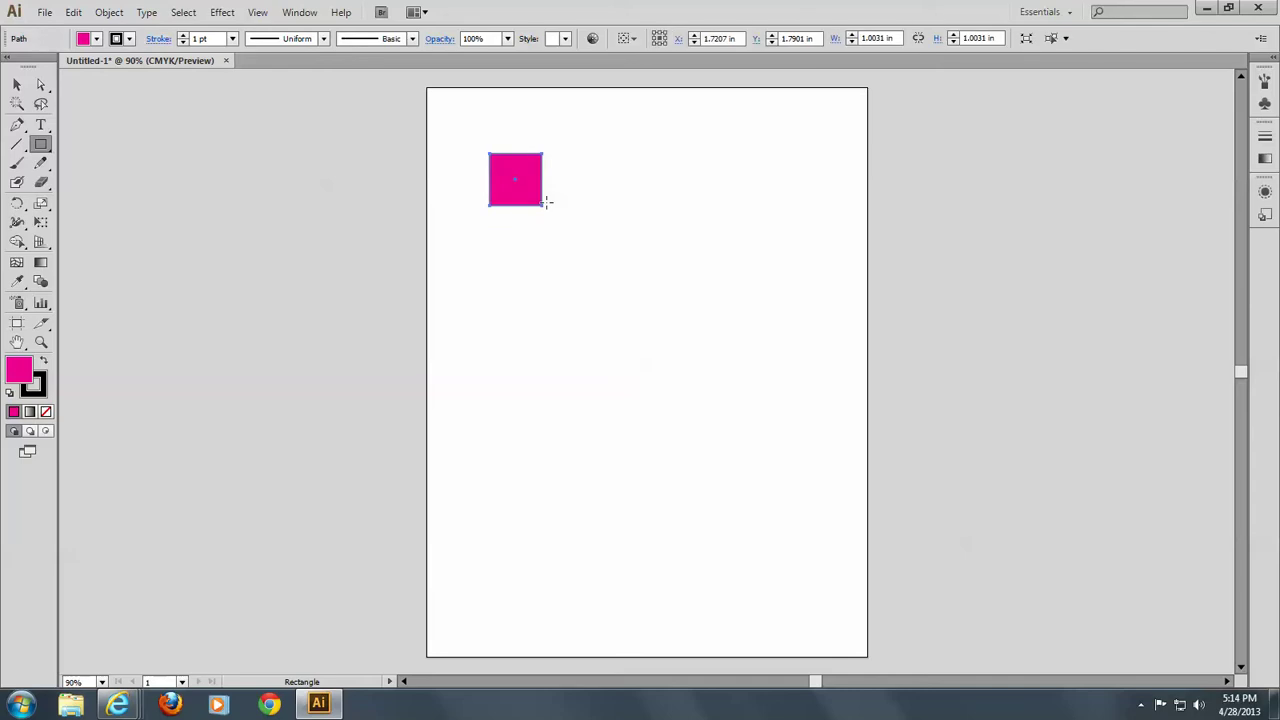
click(299, 12)
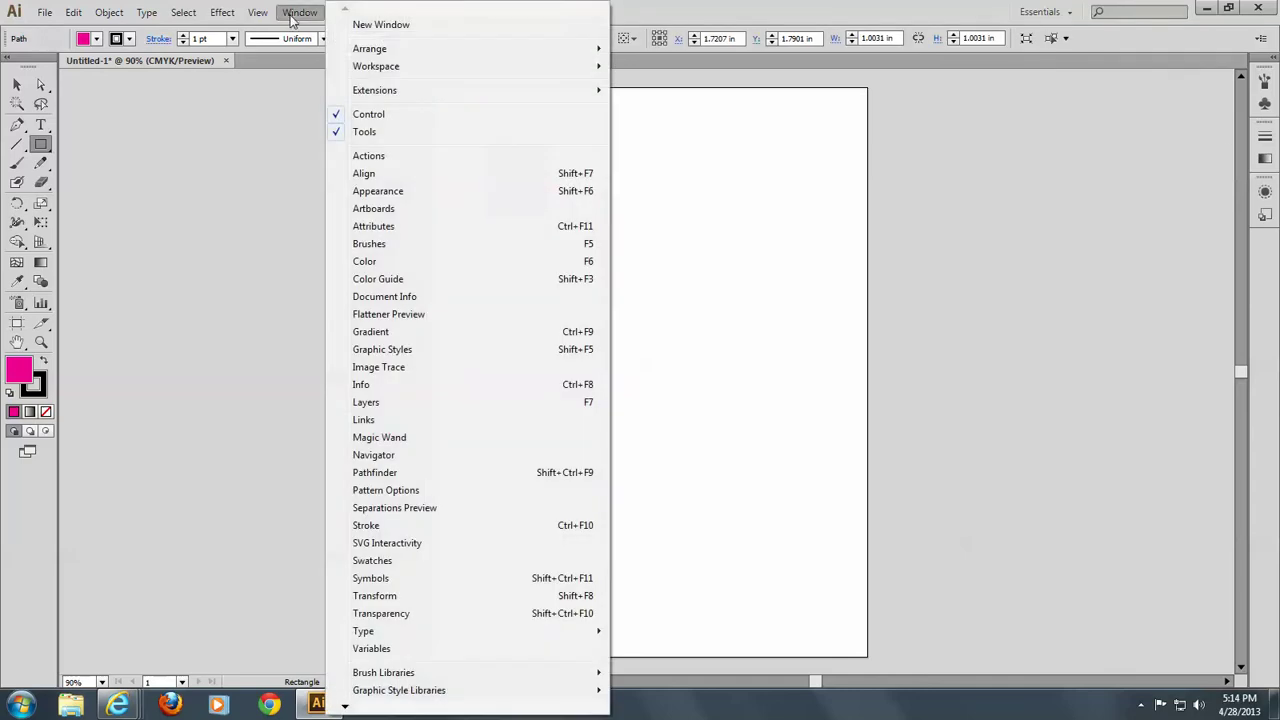
click(373, 562)
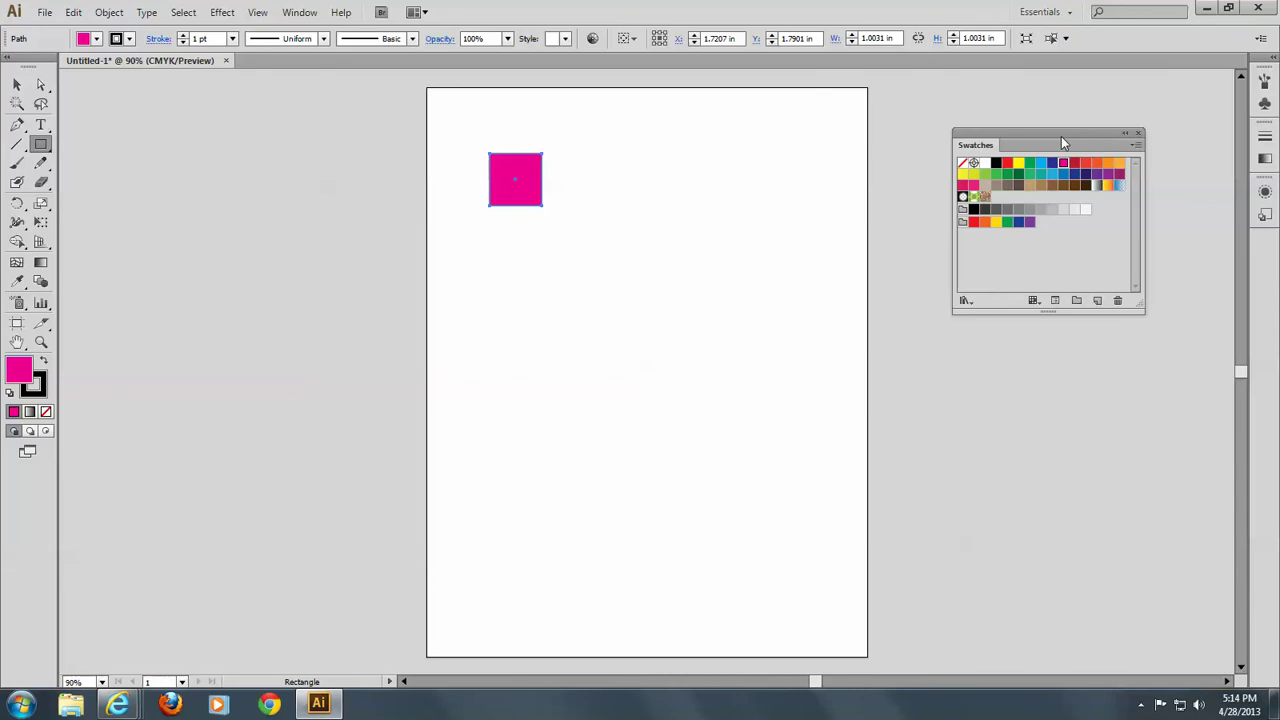
drag(1067, 138, 1085, 138)
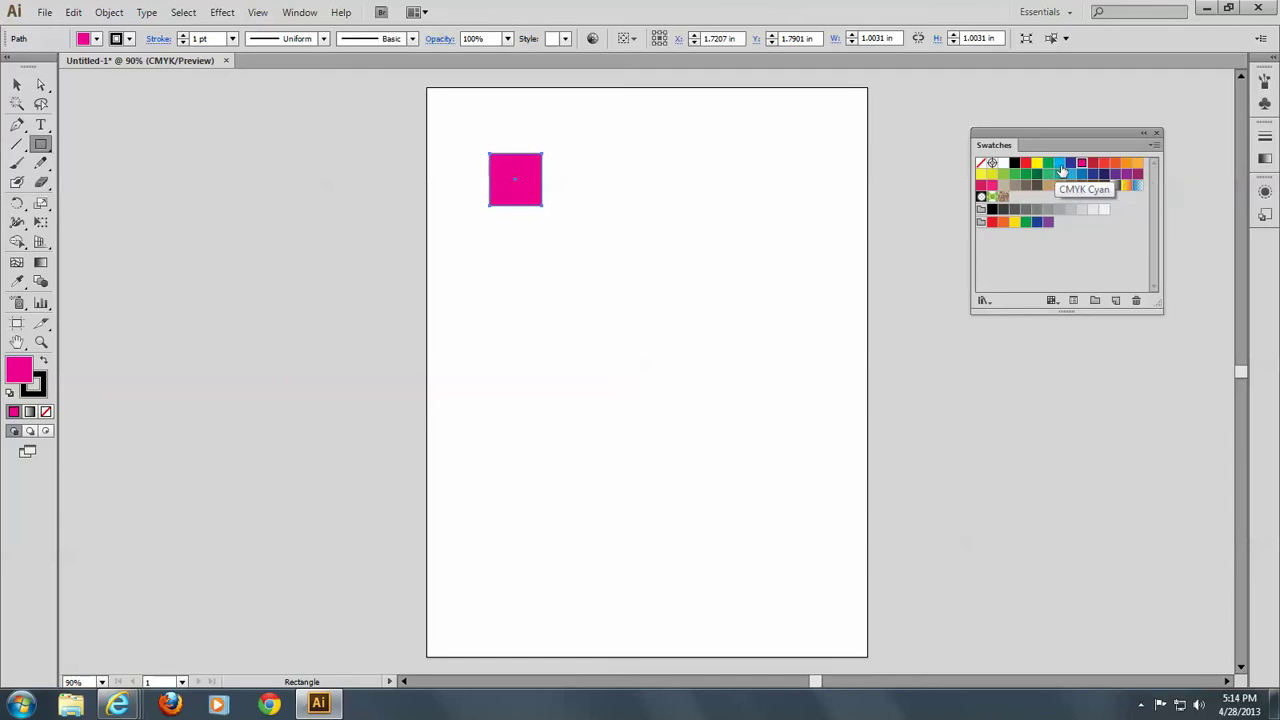
click(1060, 164)
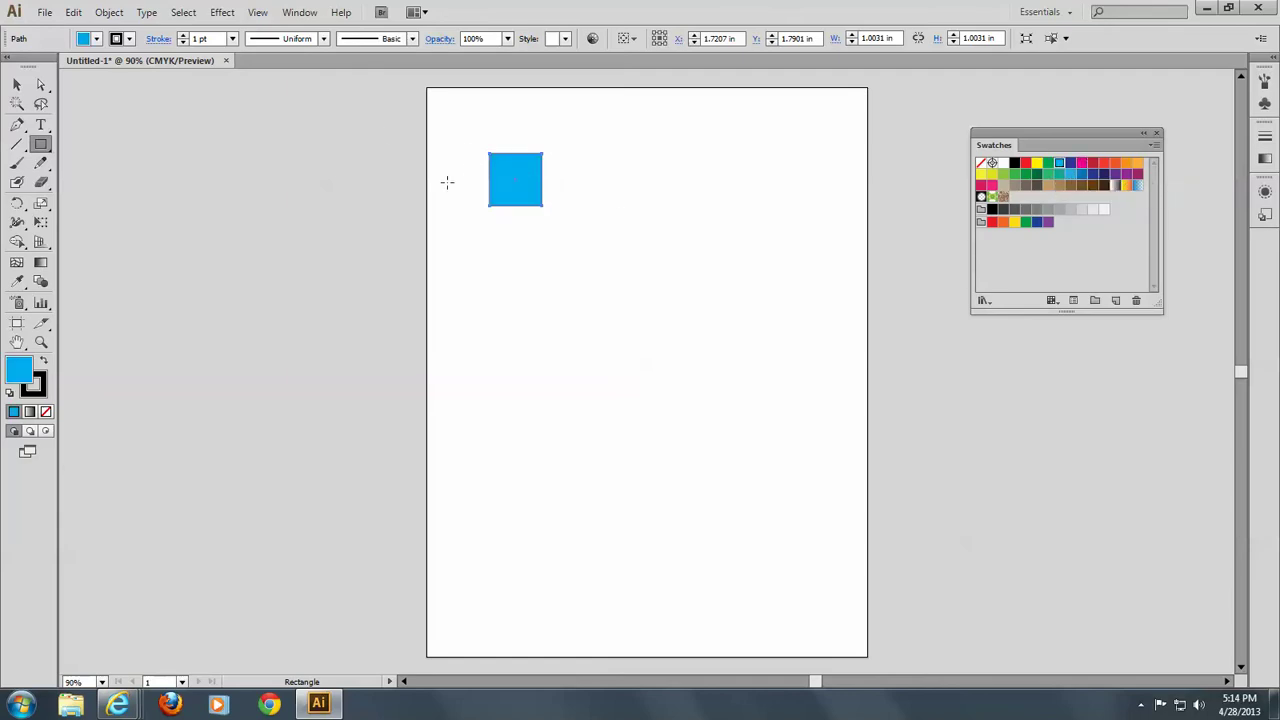
Step: Alt-drag three overlapping copies down-right, filled CMYK Magenta, Yellow and Black, then select all four
click(16, 86)
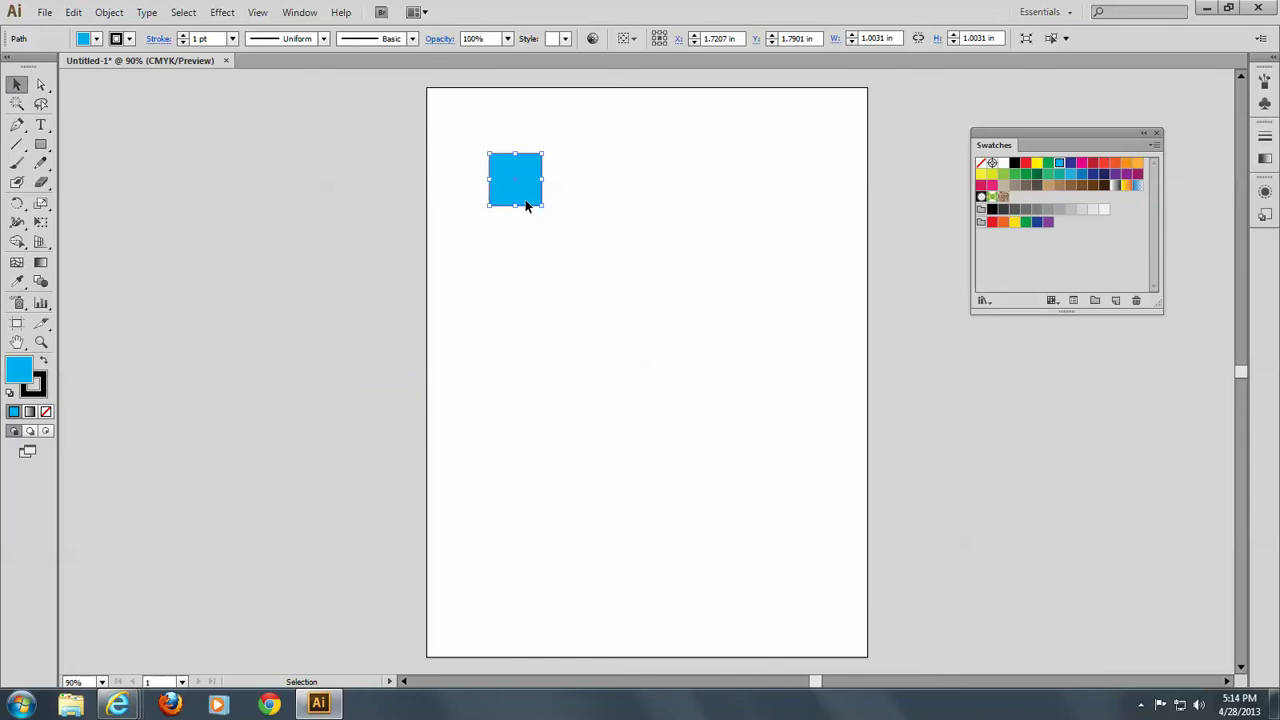
drag(527, 204, 555, 228)
key(alt)
drag(555, 228, 558, 236)
click(1081, 163)
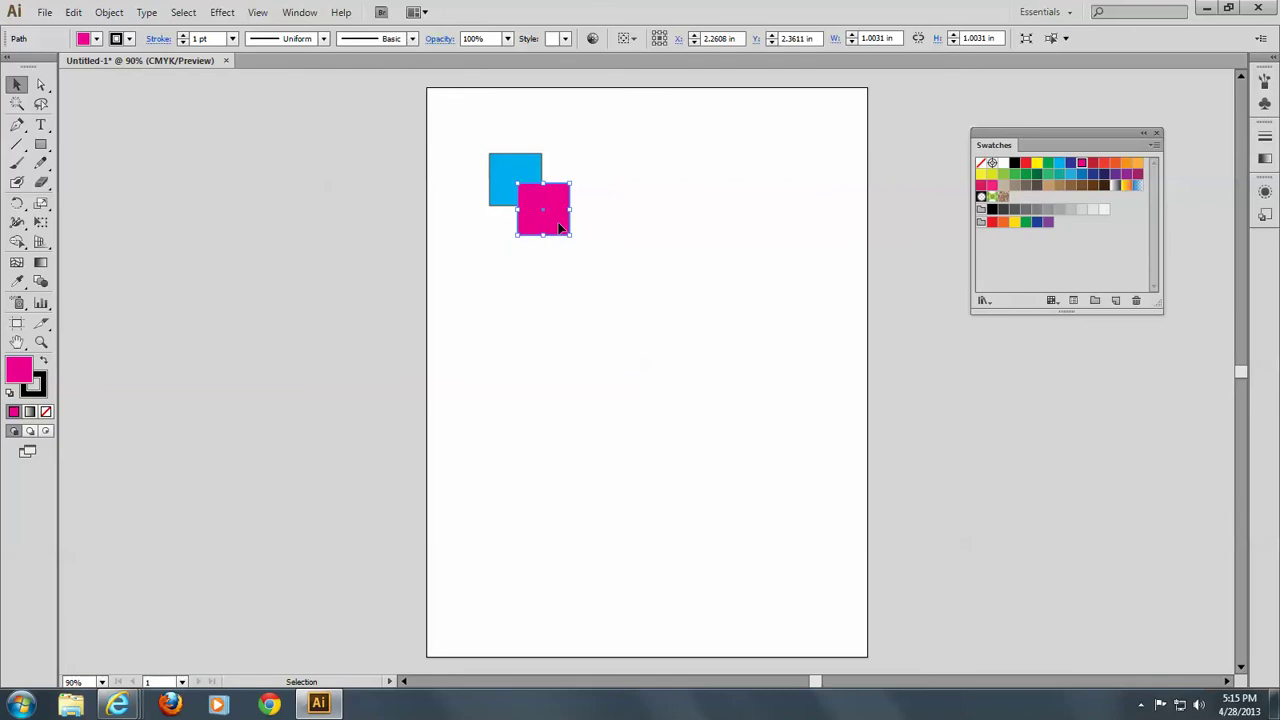
drag(560, 222, 589, 253)
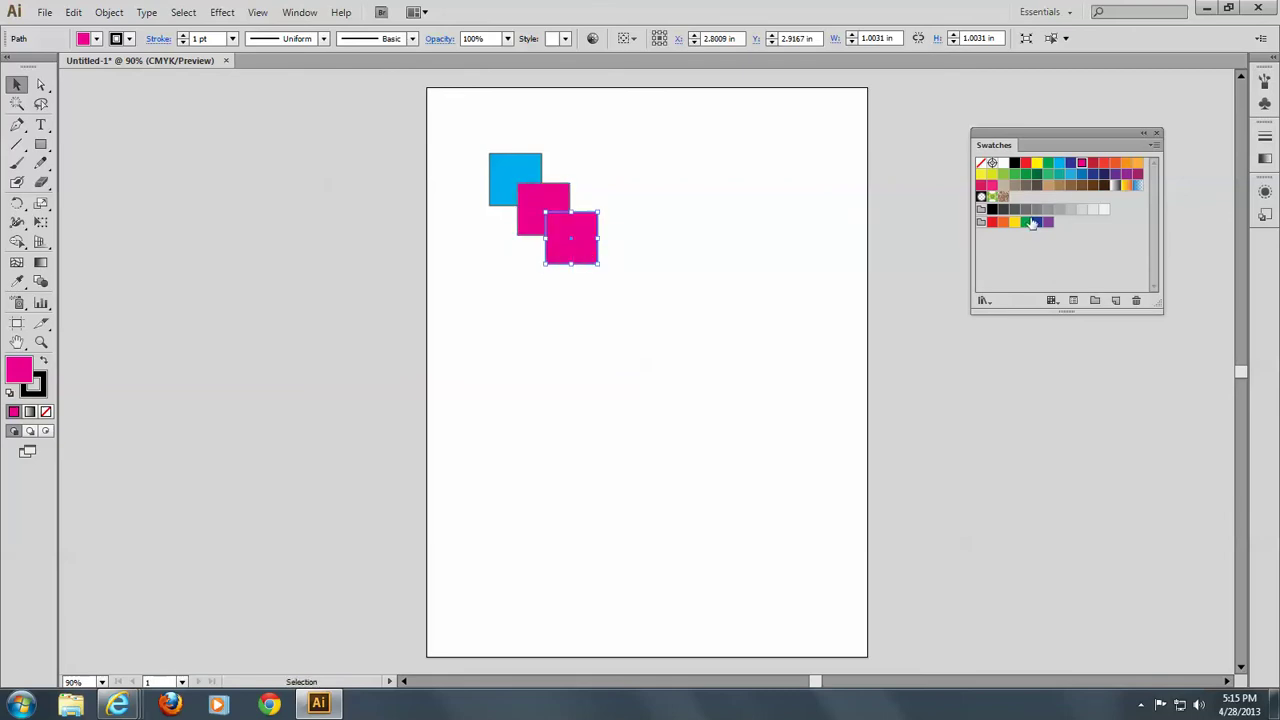
click(1037, 163)
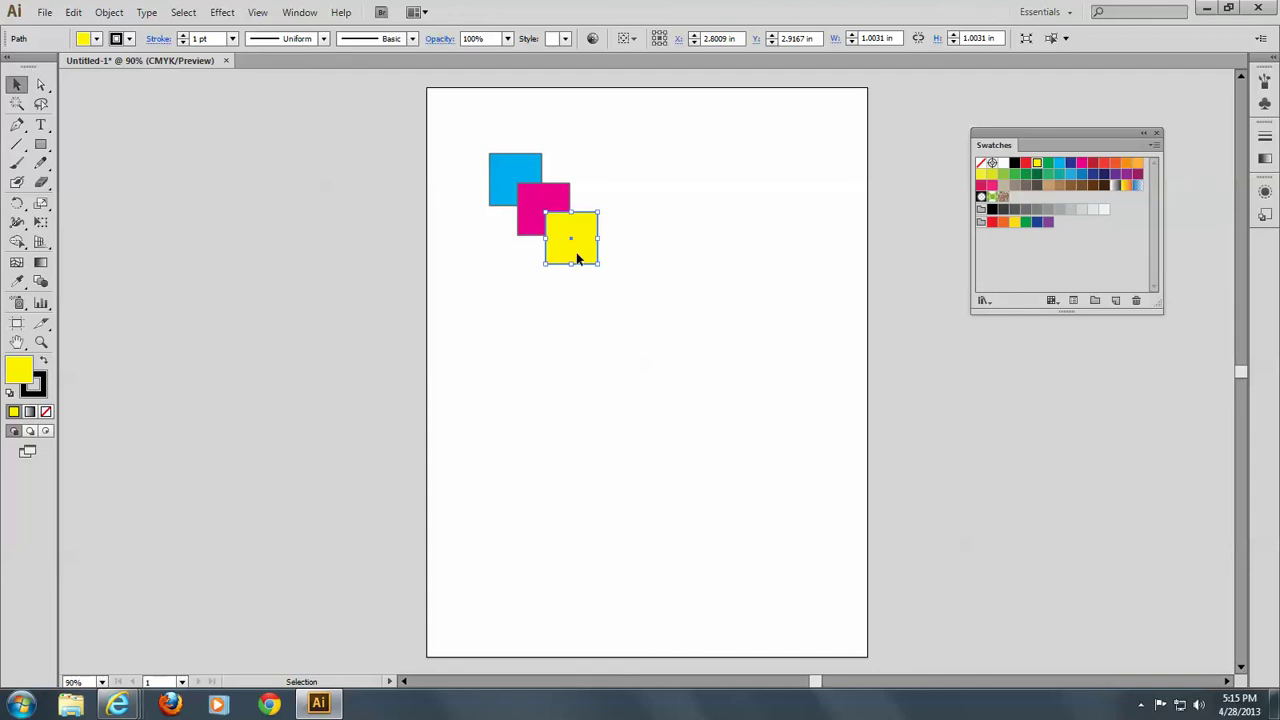
drag(577, 258, 601, 287)
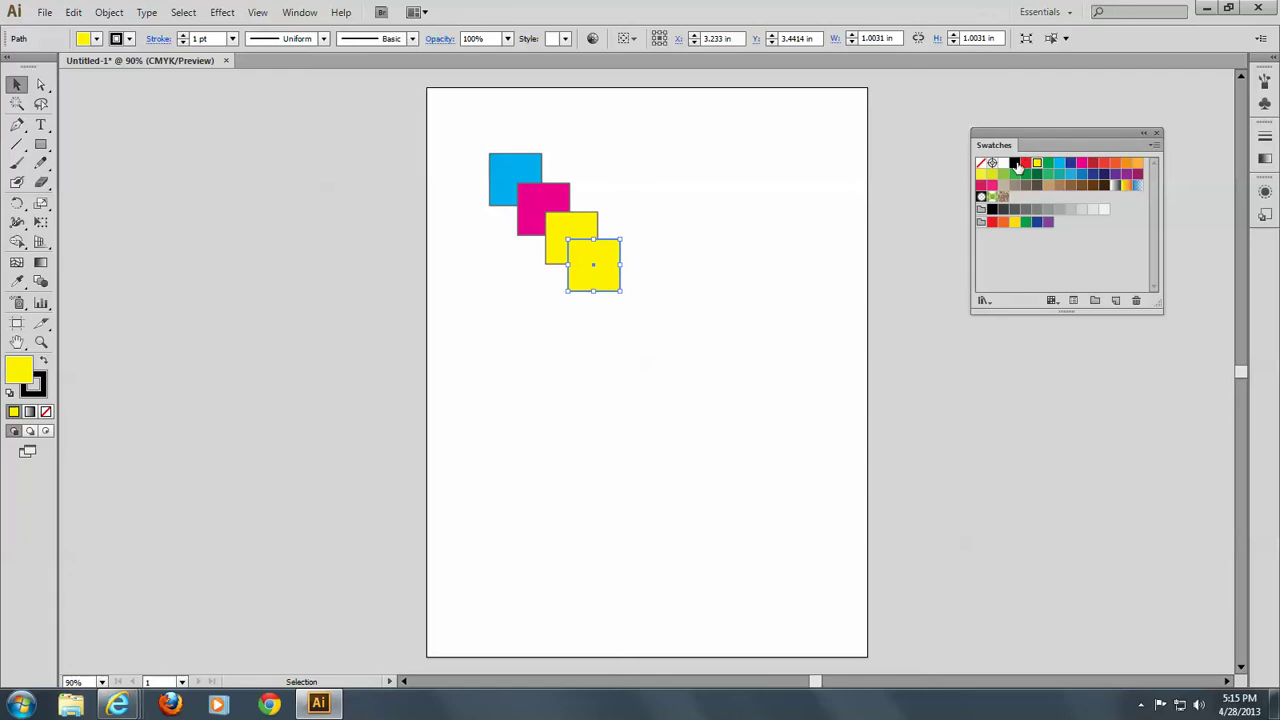
click(1014, 164)
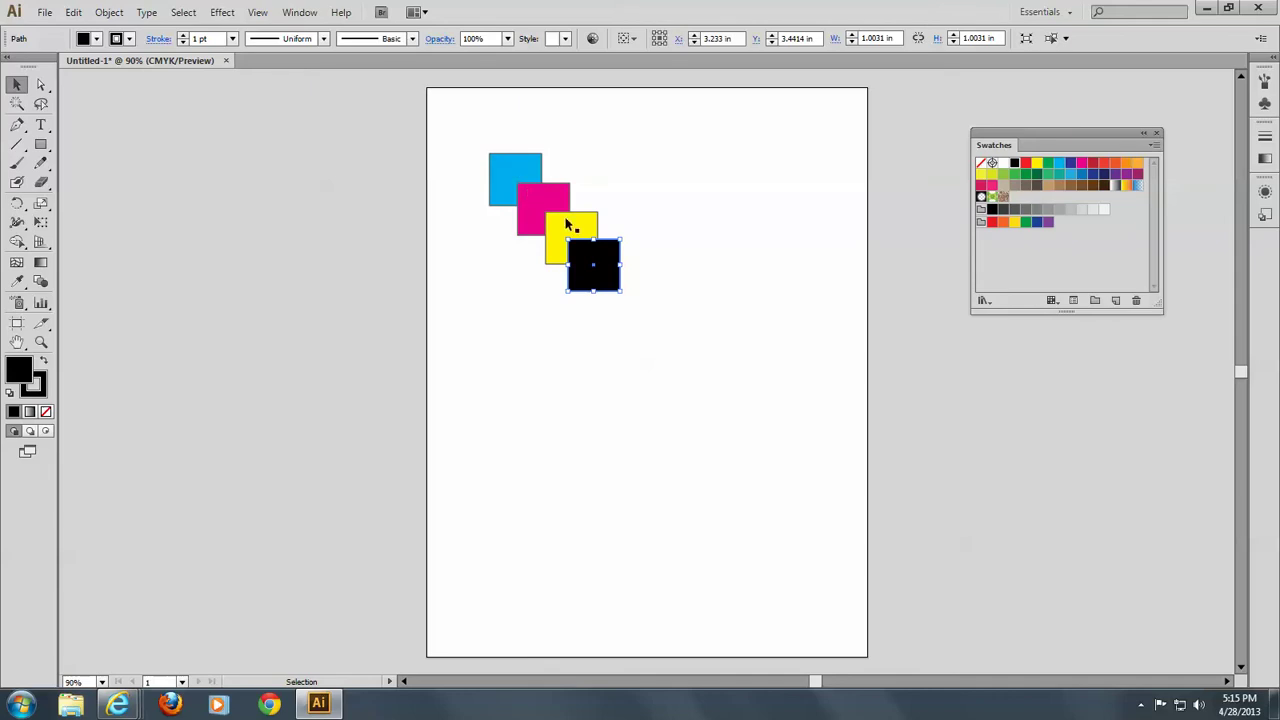
drag(458, 130, 680, 314)
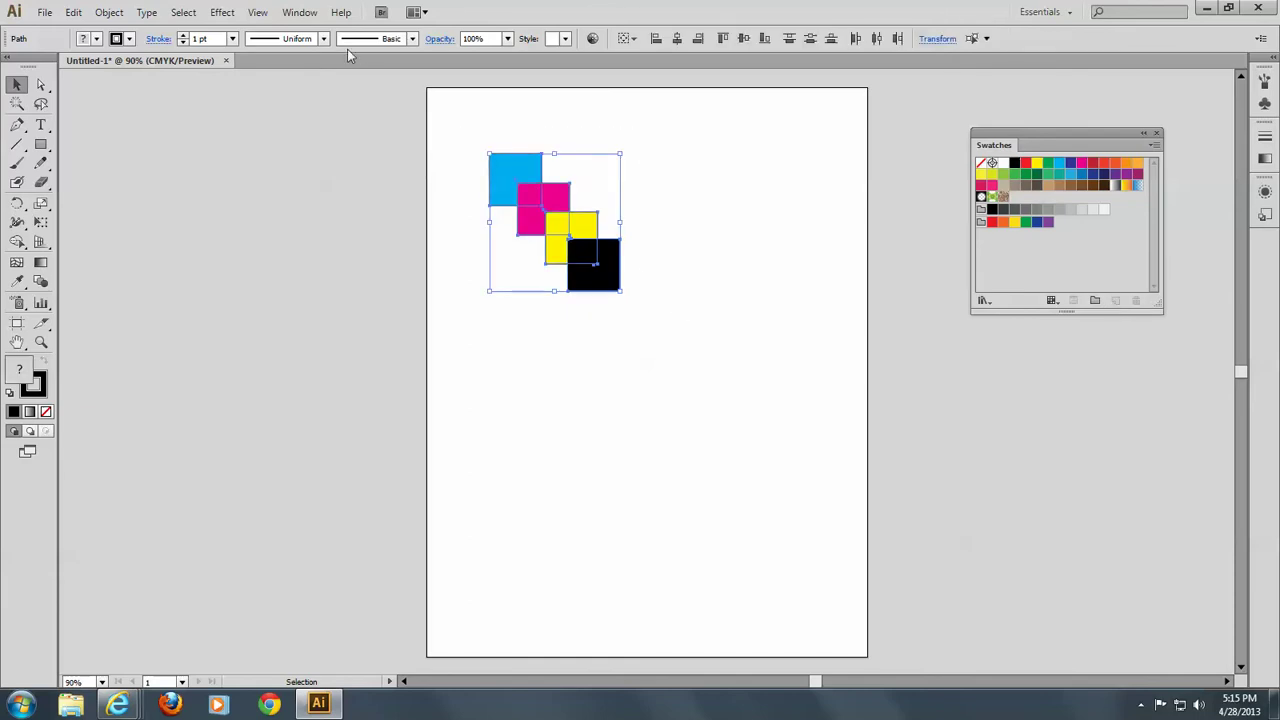
Step: Open Separations Preview from the Window menu and move it beside the Swatches panel
click(300, 12)
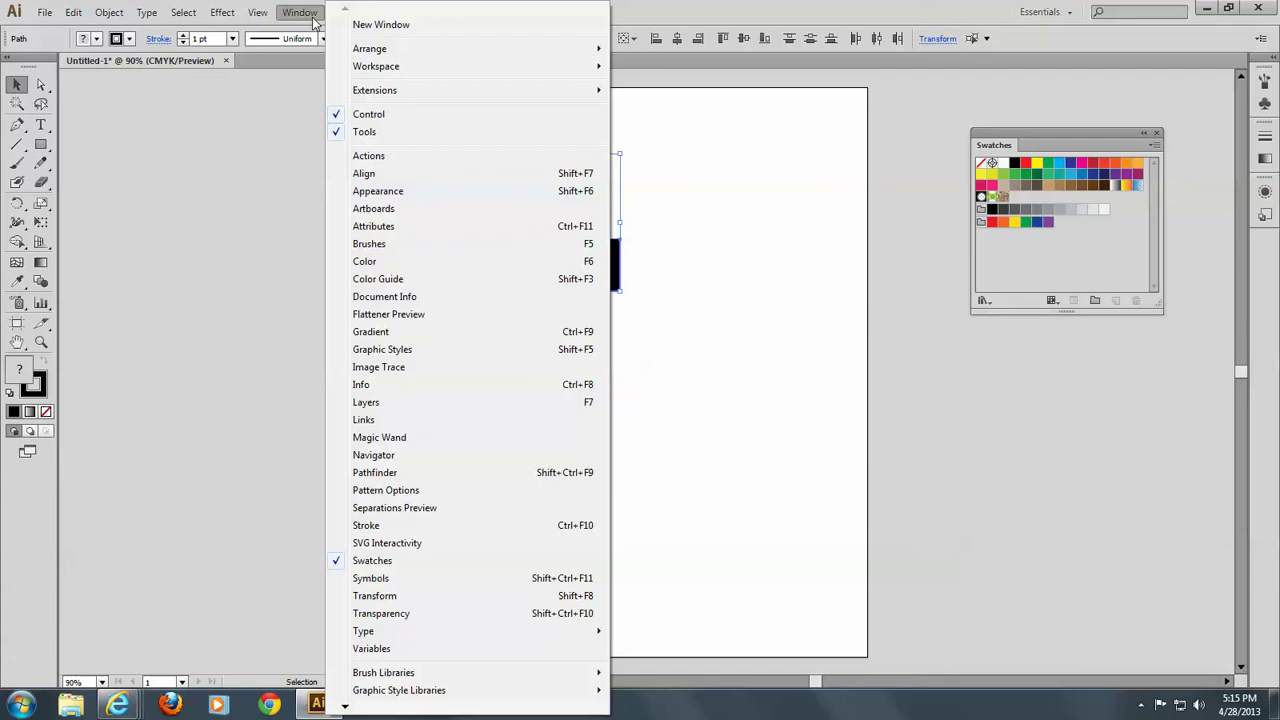
click(452, 512)
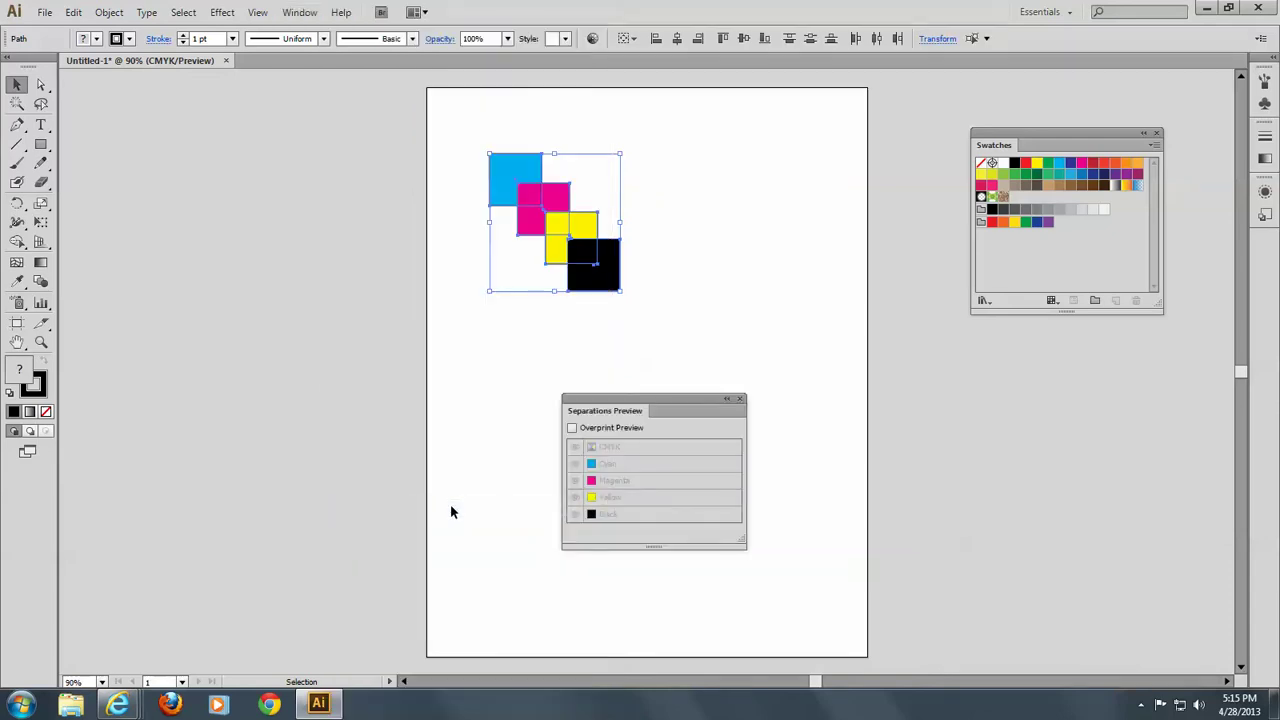
drag(684, 405, 860, 197)
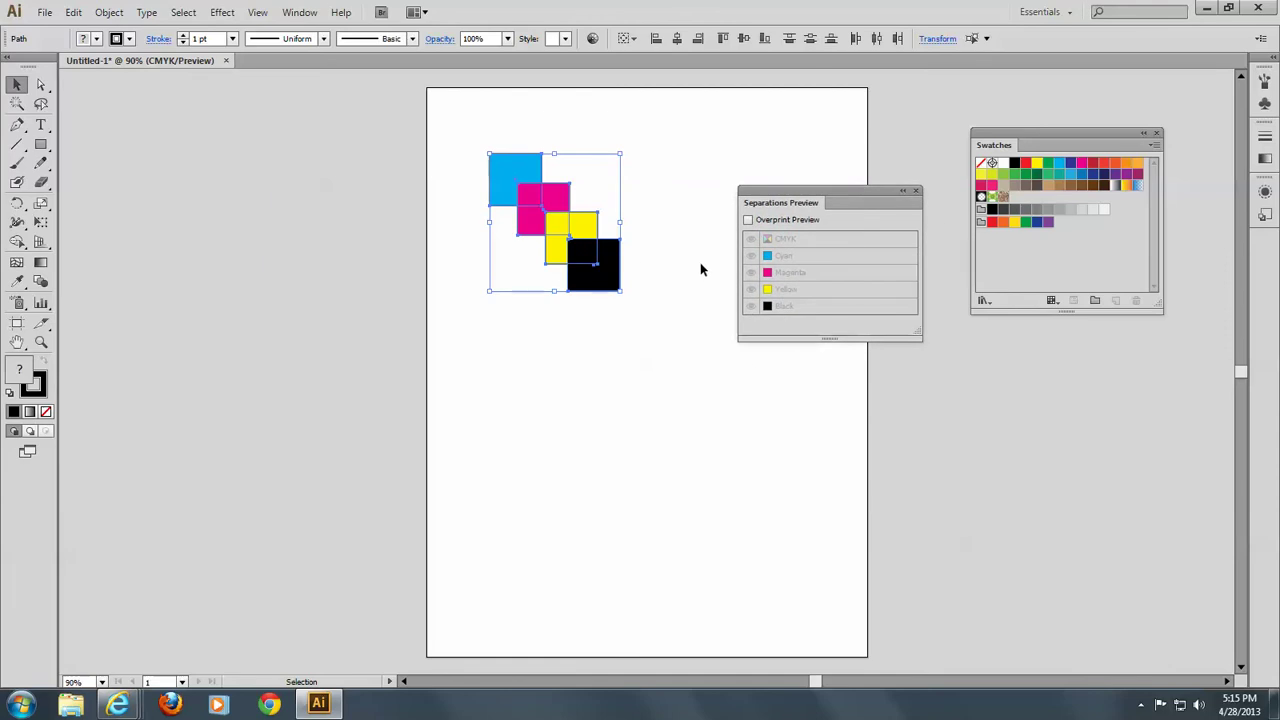
Step: Turn on Overprint Preview and view the Cyan plate alone with nothing selected
click(749, 222)
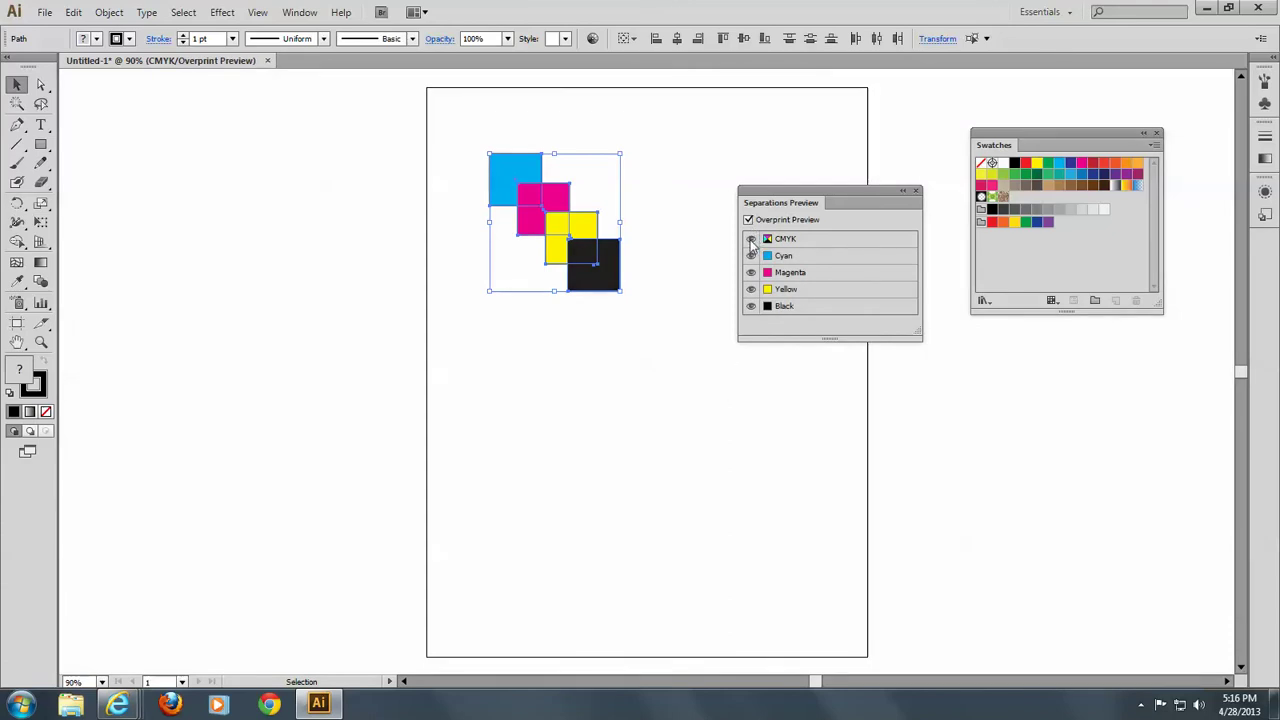
click(751, 307)
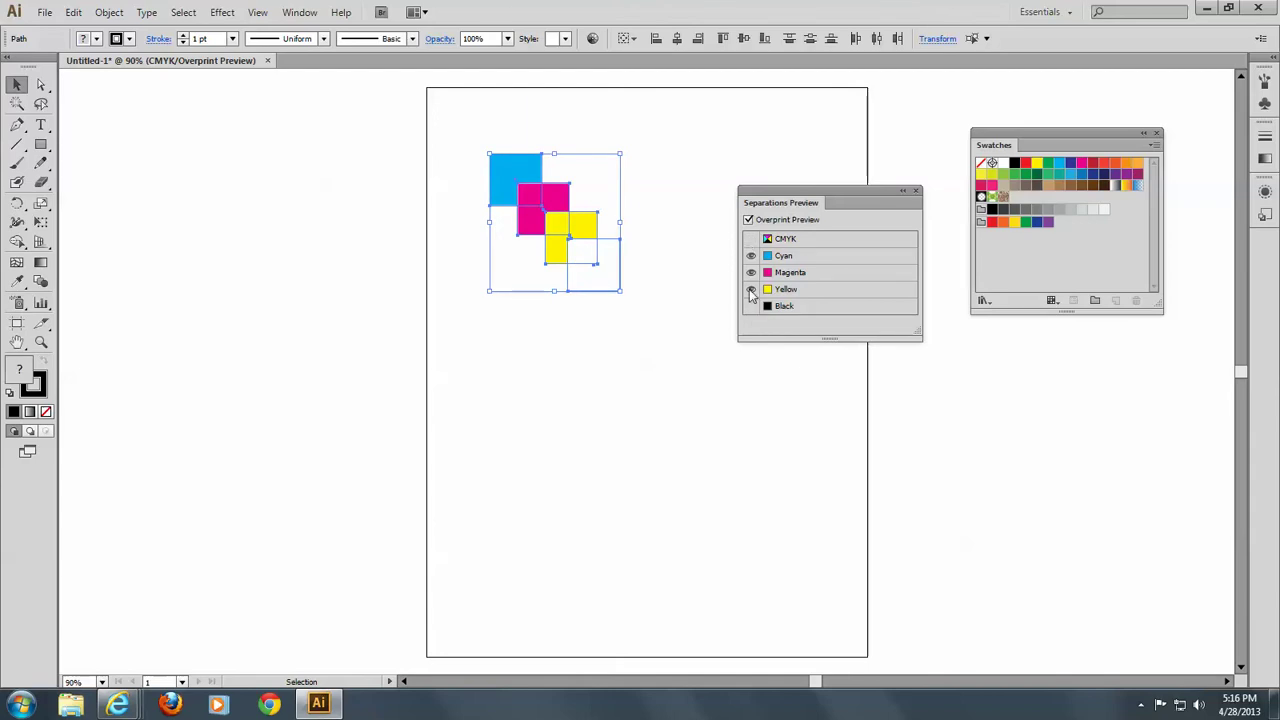
click(751, 289)
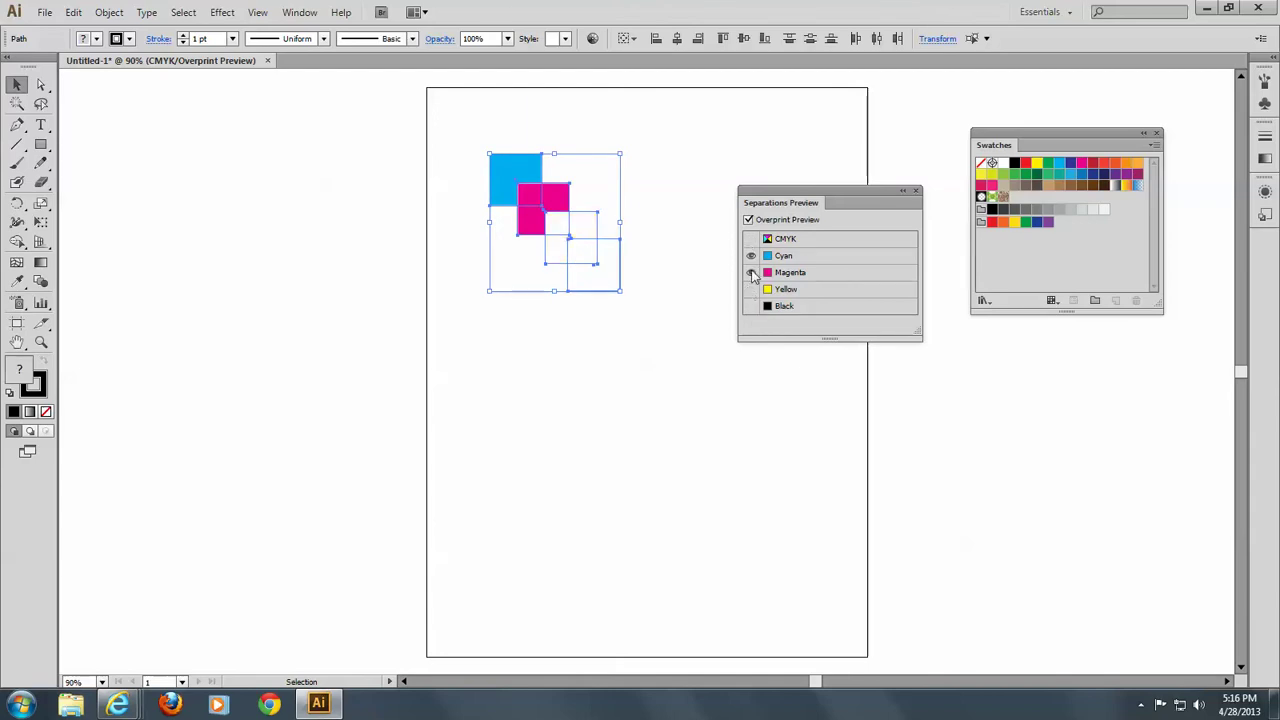
click(751, 272)
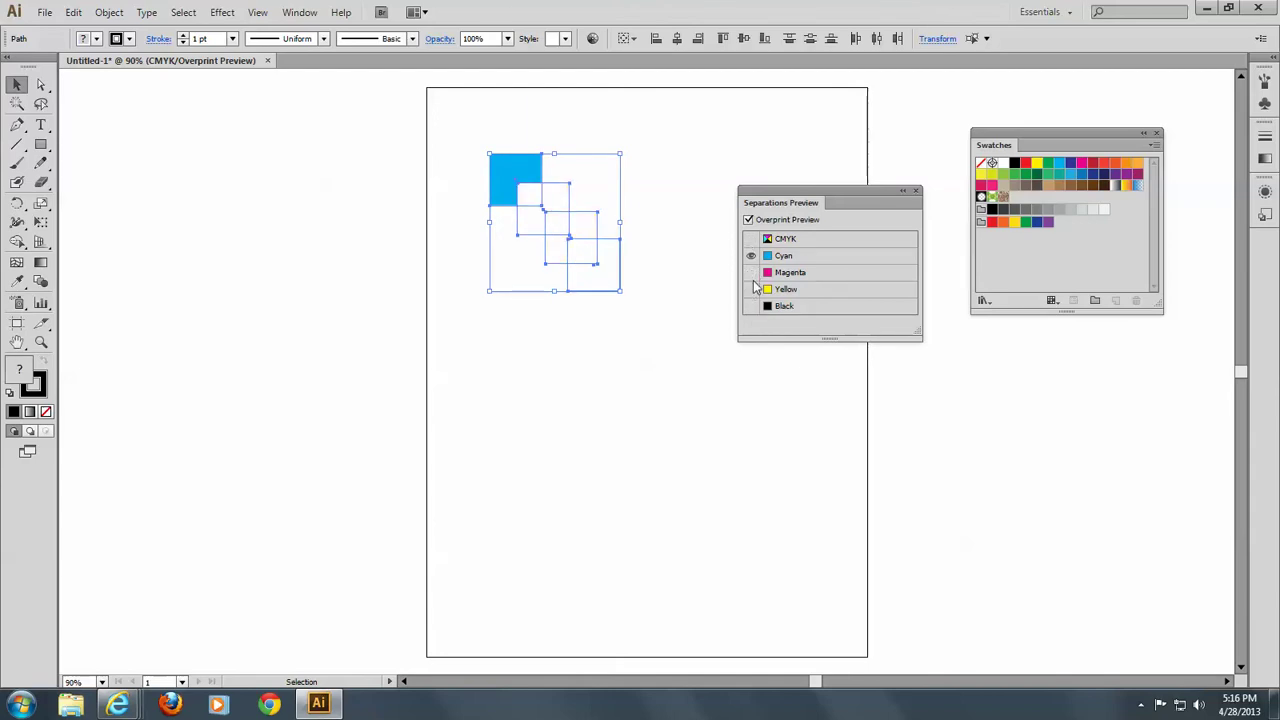
click(668, 154)
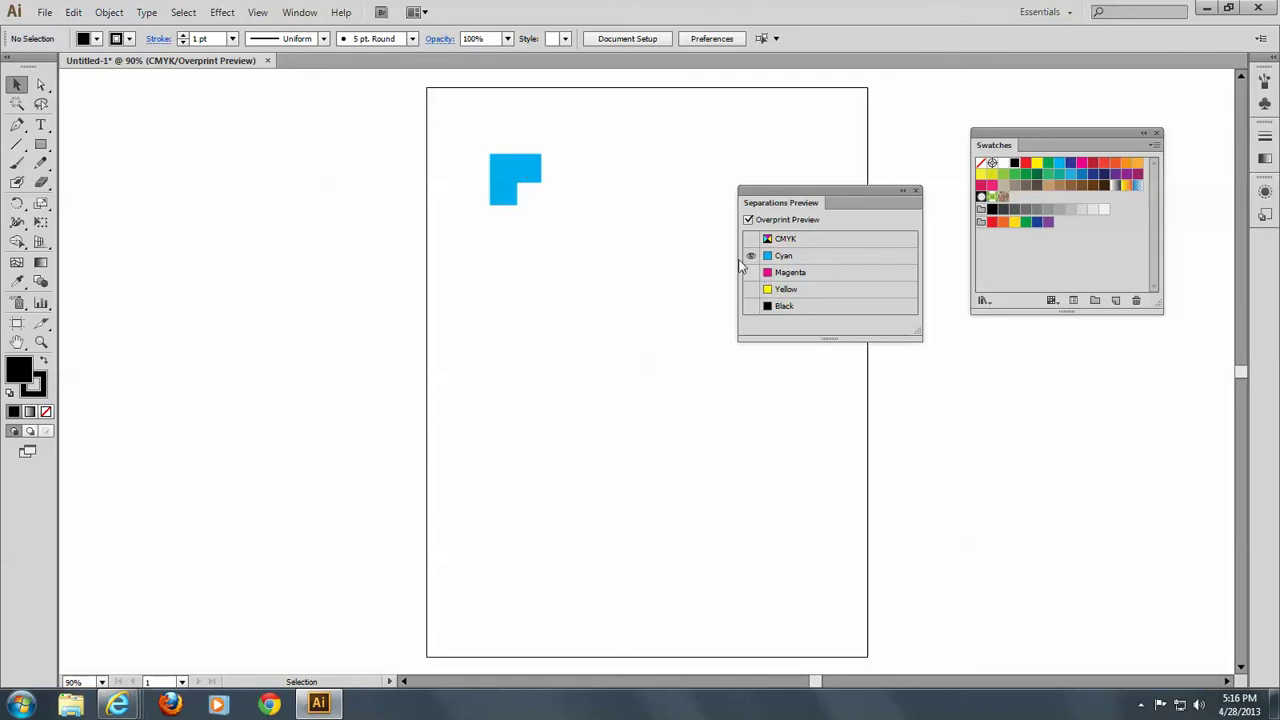
Step: Switch the preview to show only the Magenta plate, revealing the notched magenta square
drag(460, 131, 665, 384)
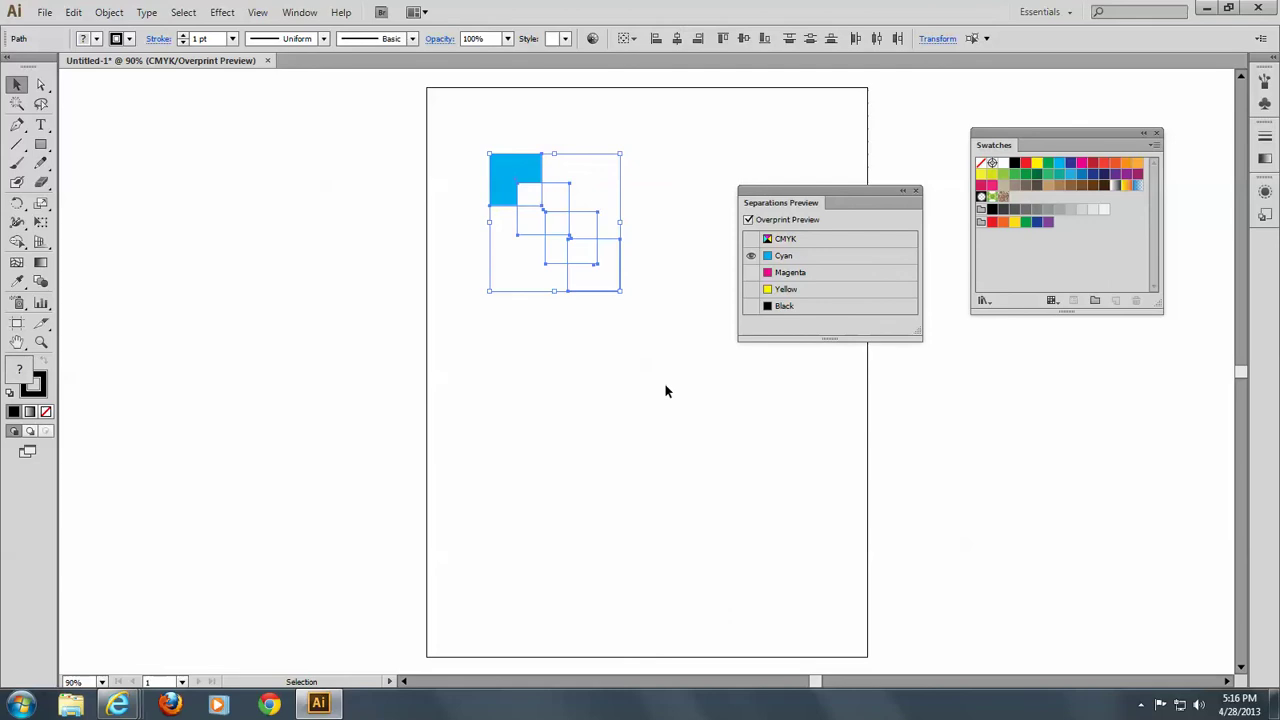
click(751, 272)
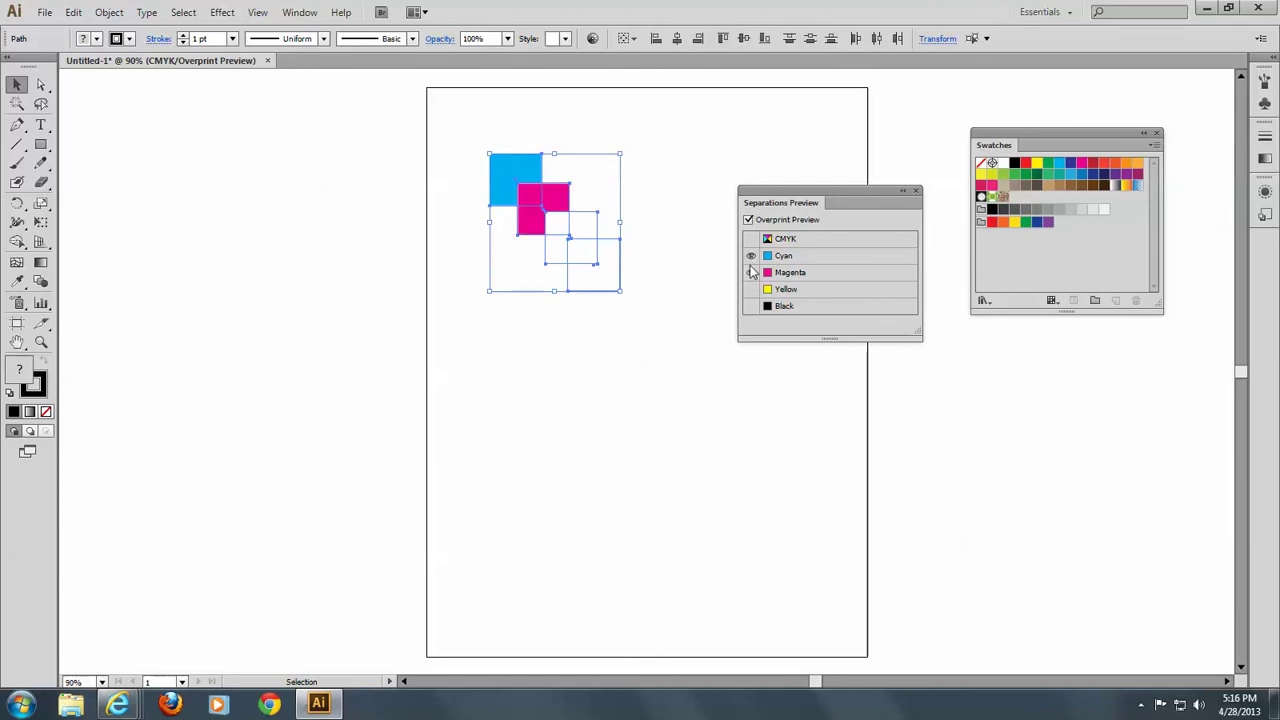
click(751, 255)
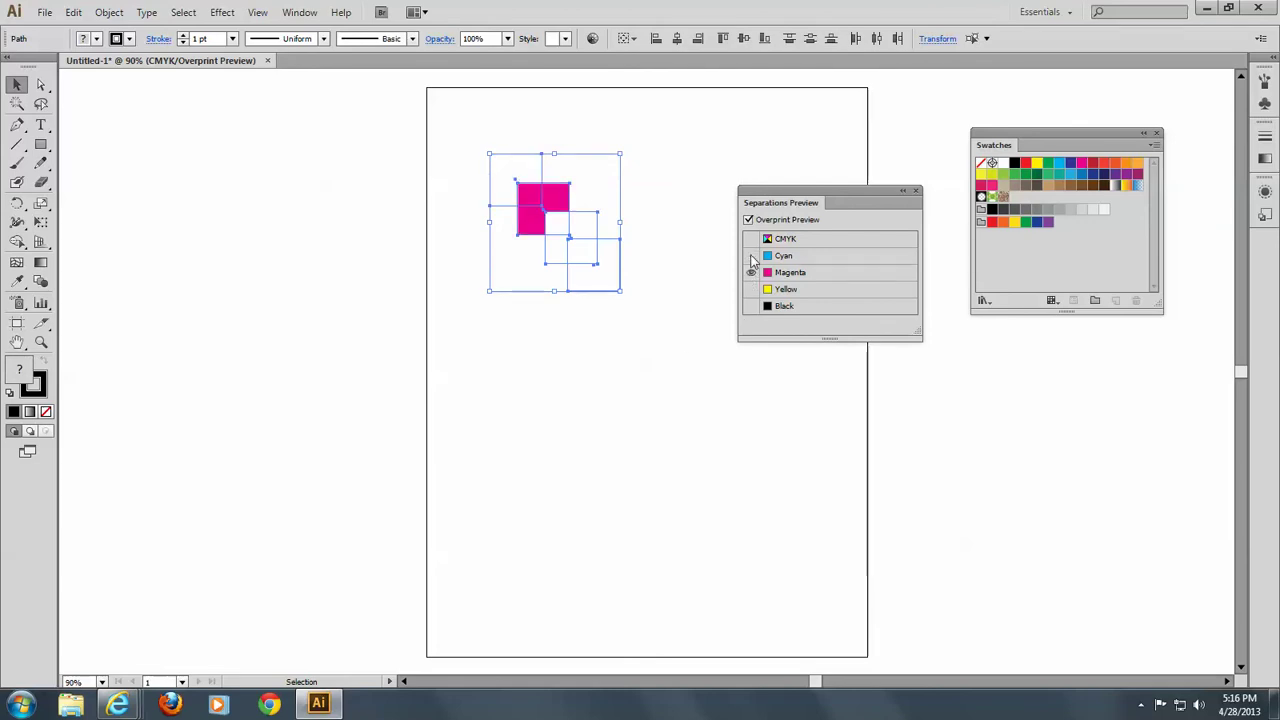
click(673, 210)
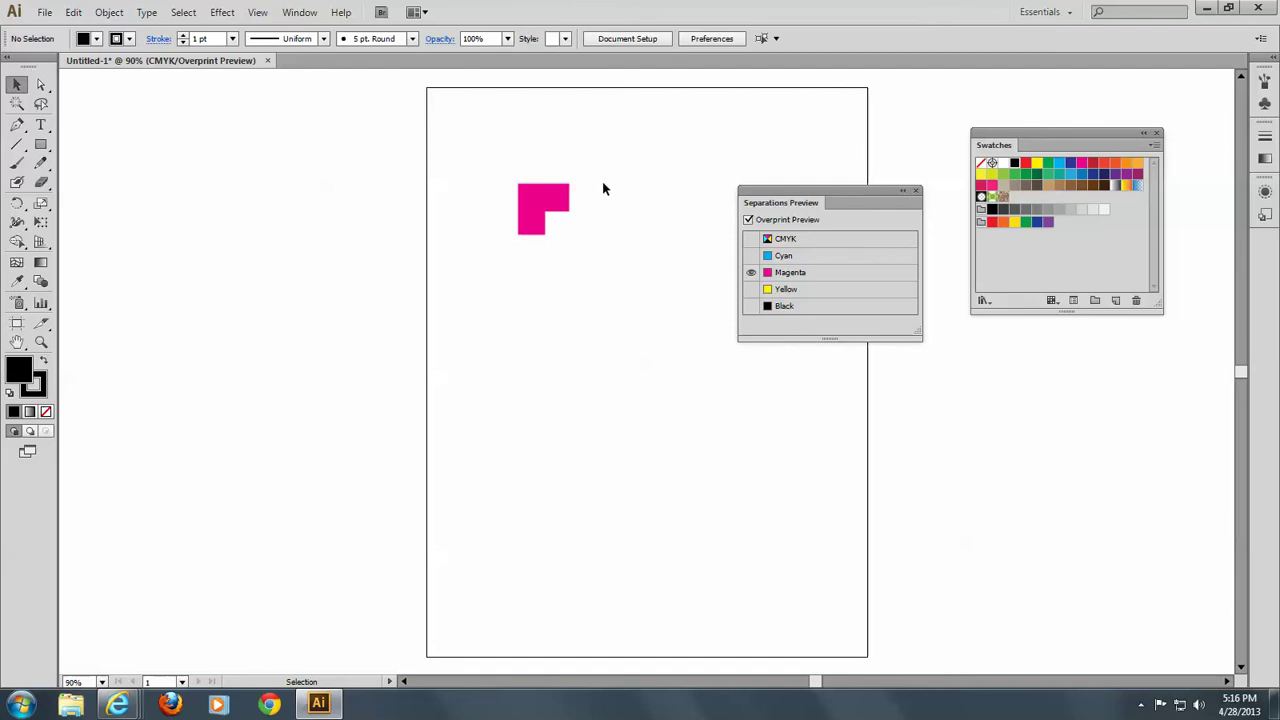
Step: Preview the Yellow plate on its own with the squares deselected
drag(460, 131, 680, 348)
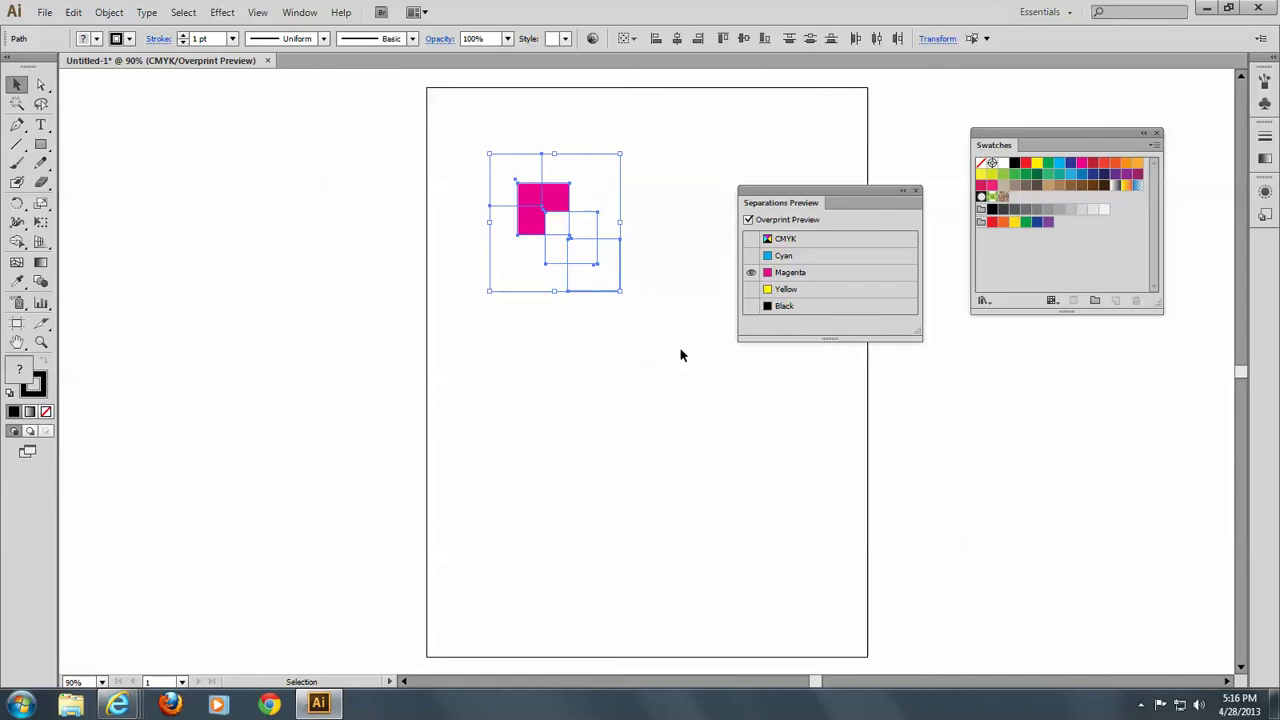
click(751, 289)
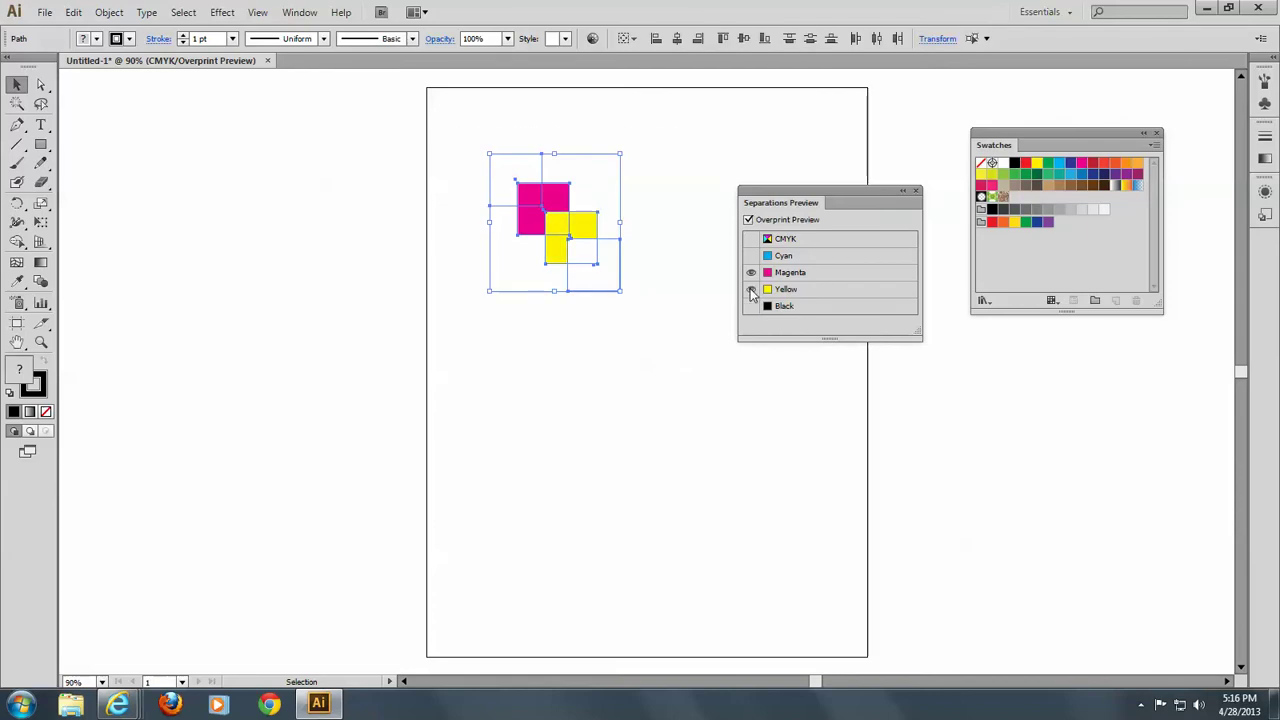
click(751, 273)
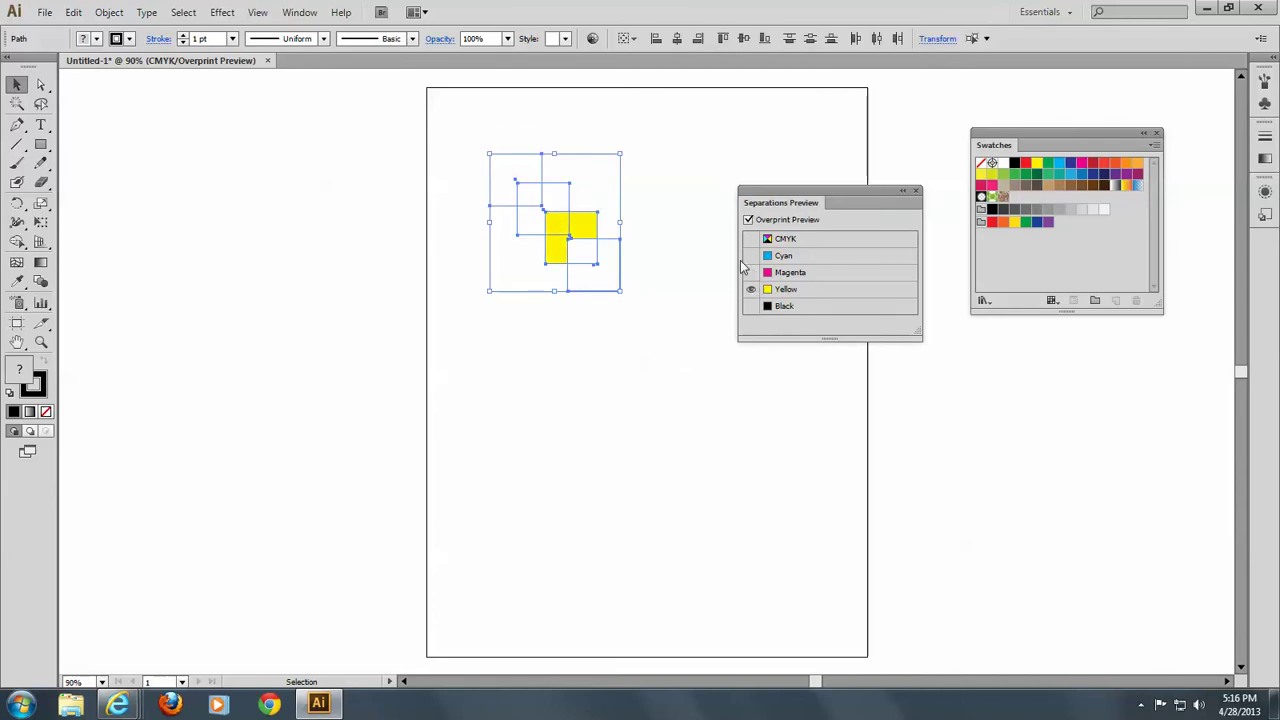
click(689, 163)
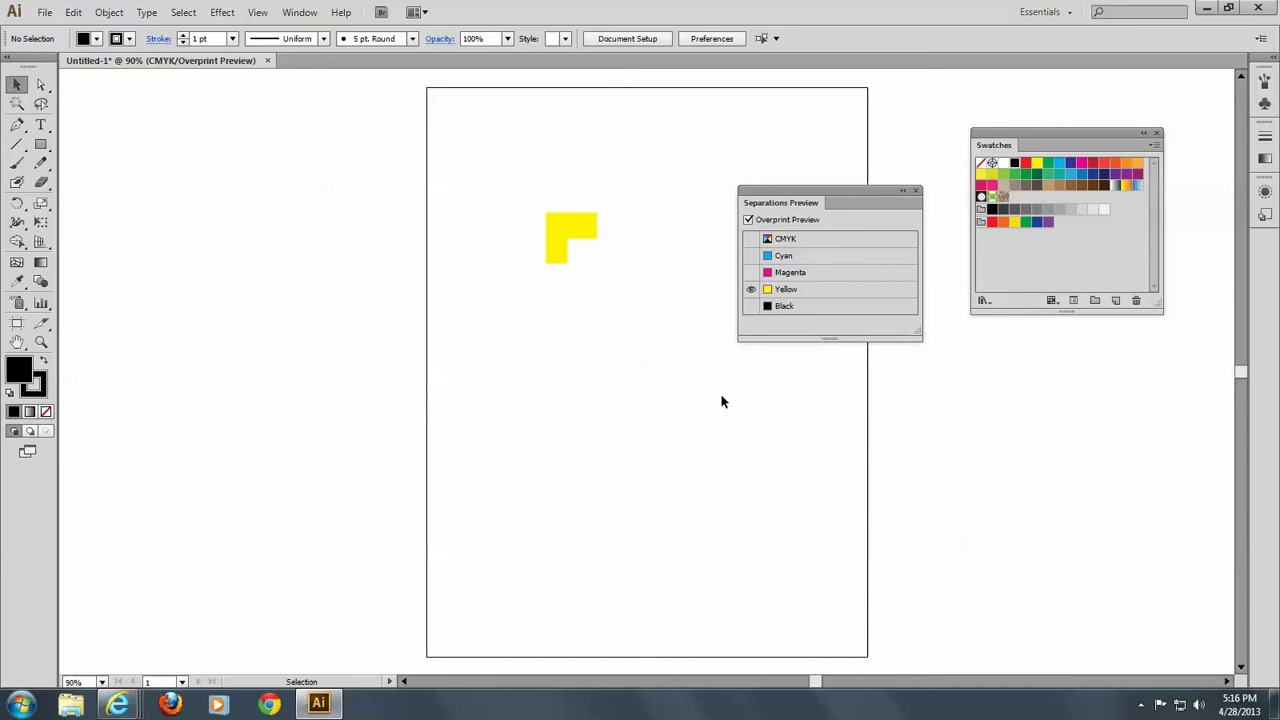
Step: Preview the Black plate alone, then turn Yellow, Magenta and Cyan back on
drag(450, 115, 697, 396)
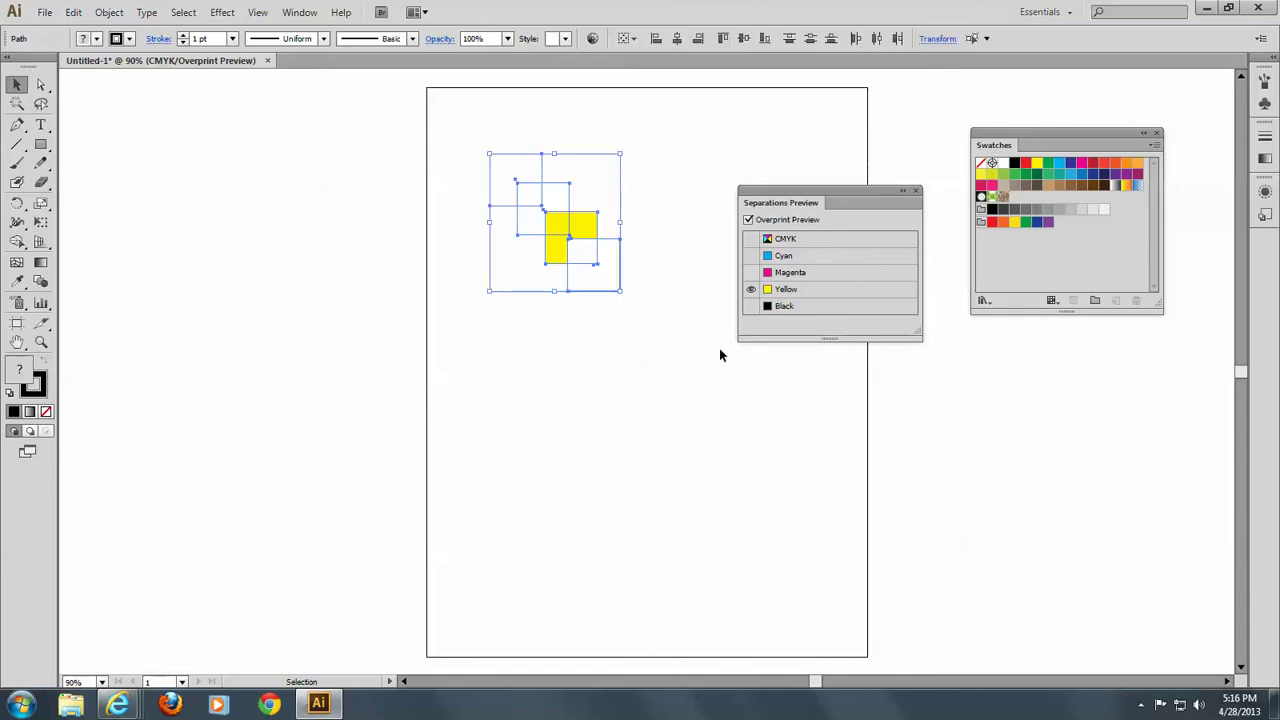
click(751, 306)
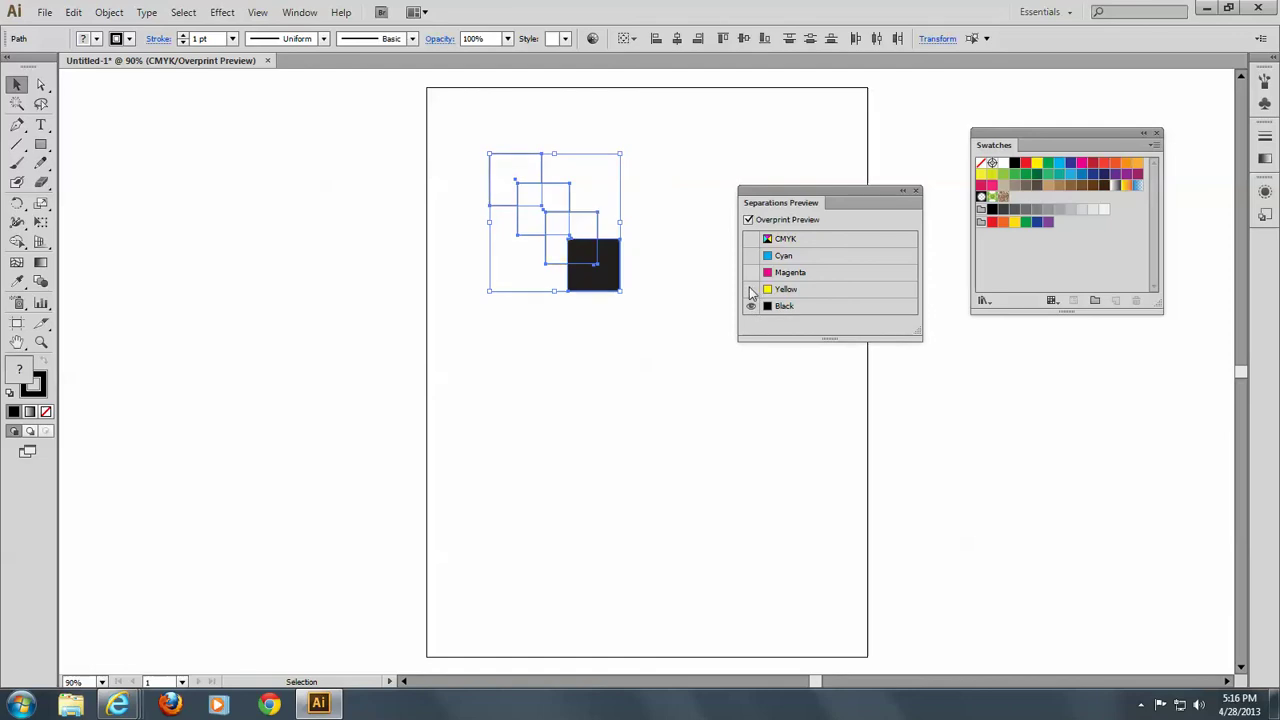
click(680, 180)
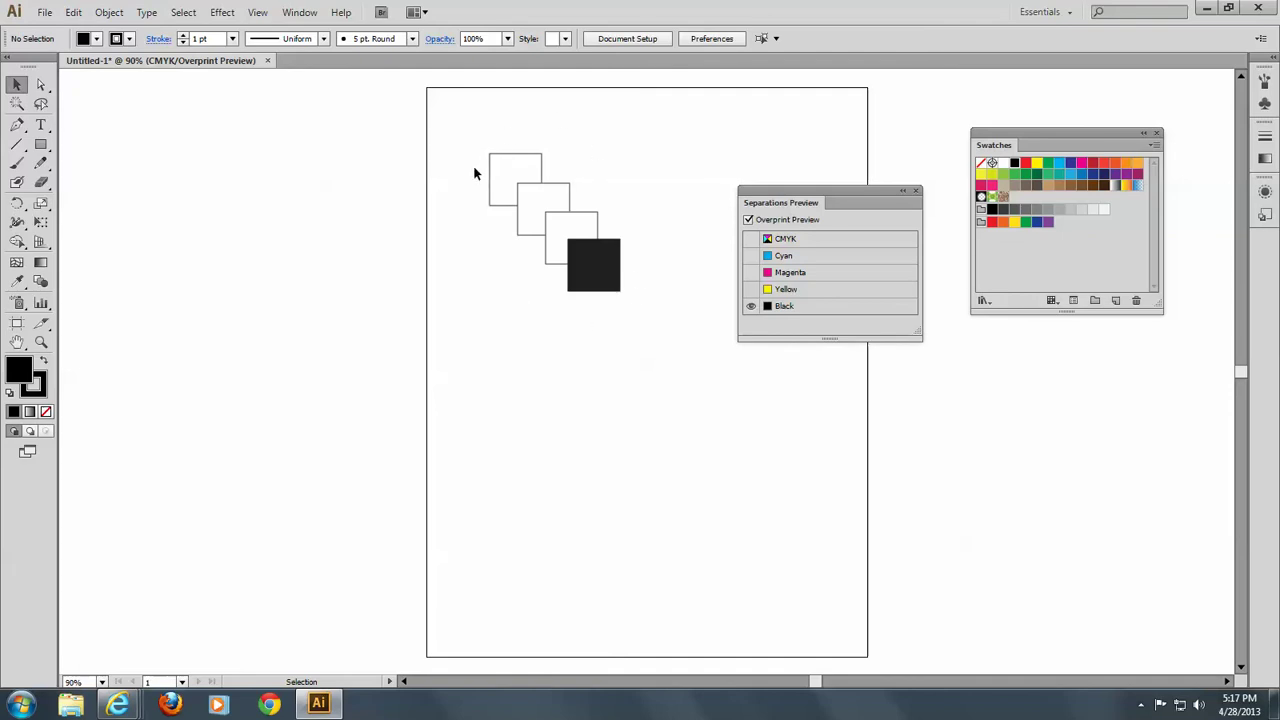
click(751, 289)
click(751, 272)
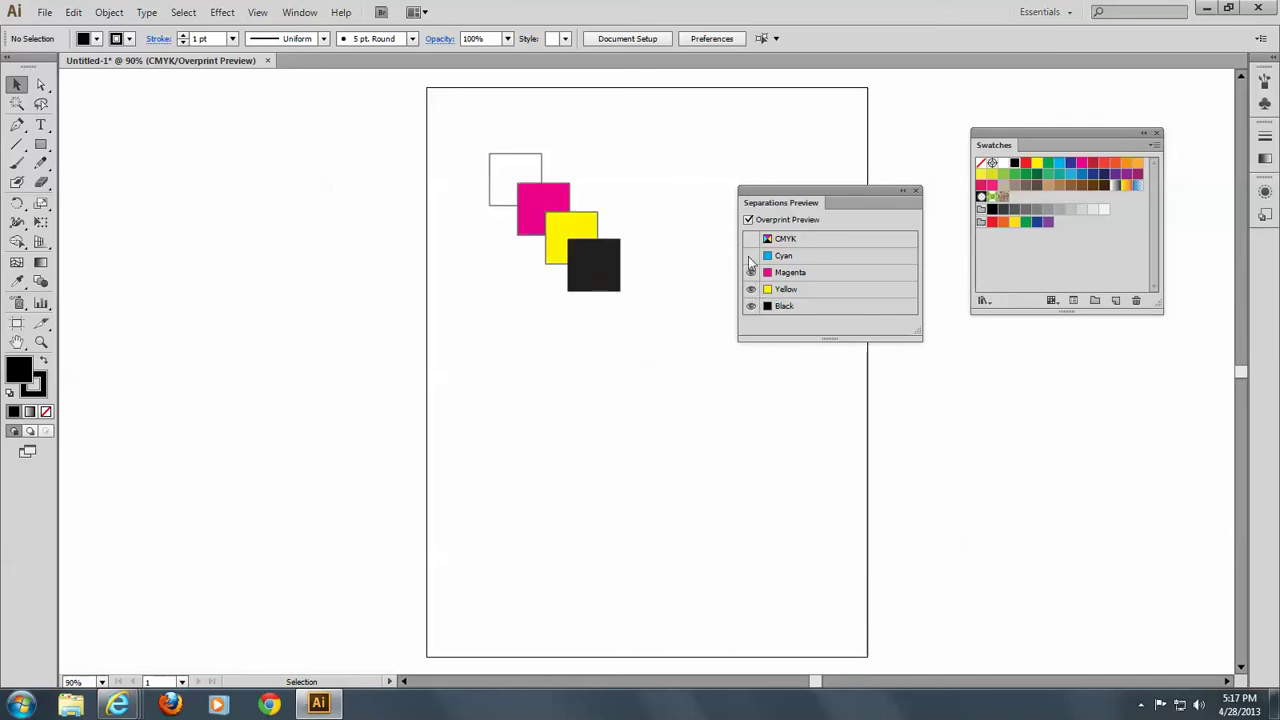
click(751, 255)
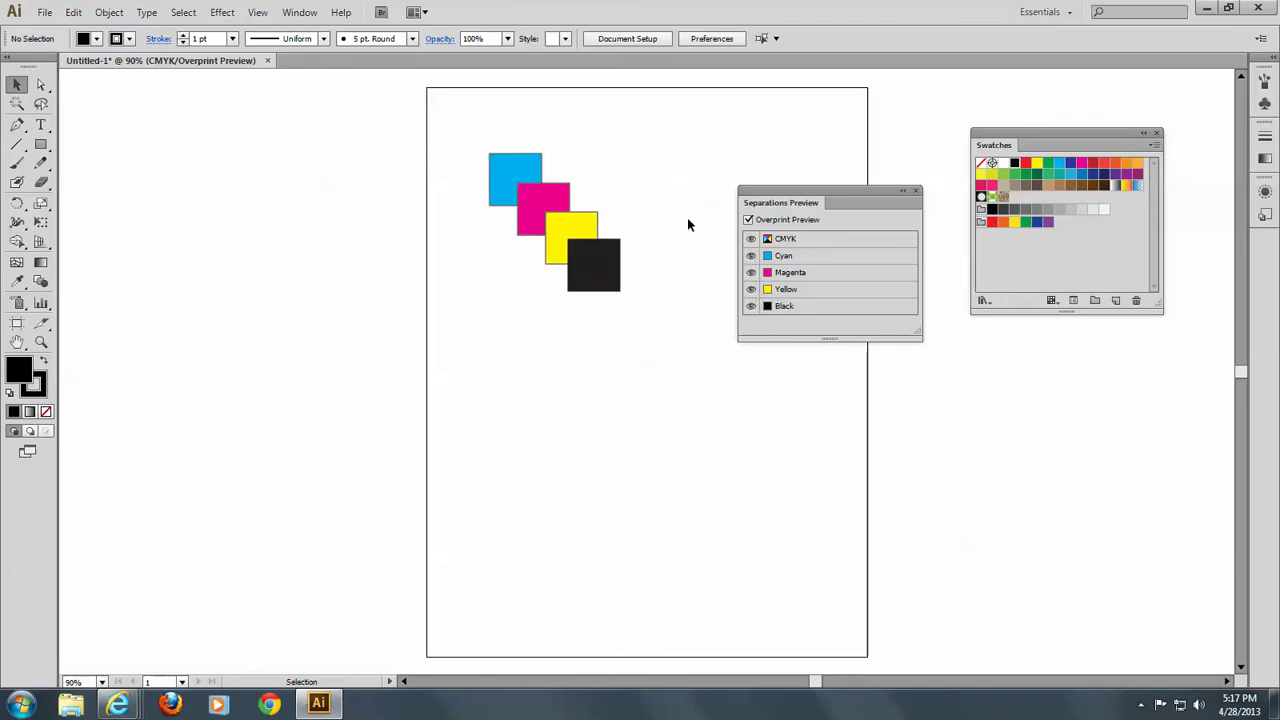
Step: Load the PANTONE+ Solid Coated library and set PANTONE Bright Green C as the fill
drag(806, 200, 864, 180)
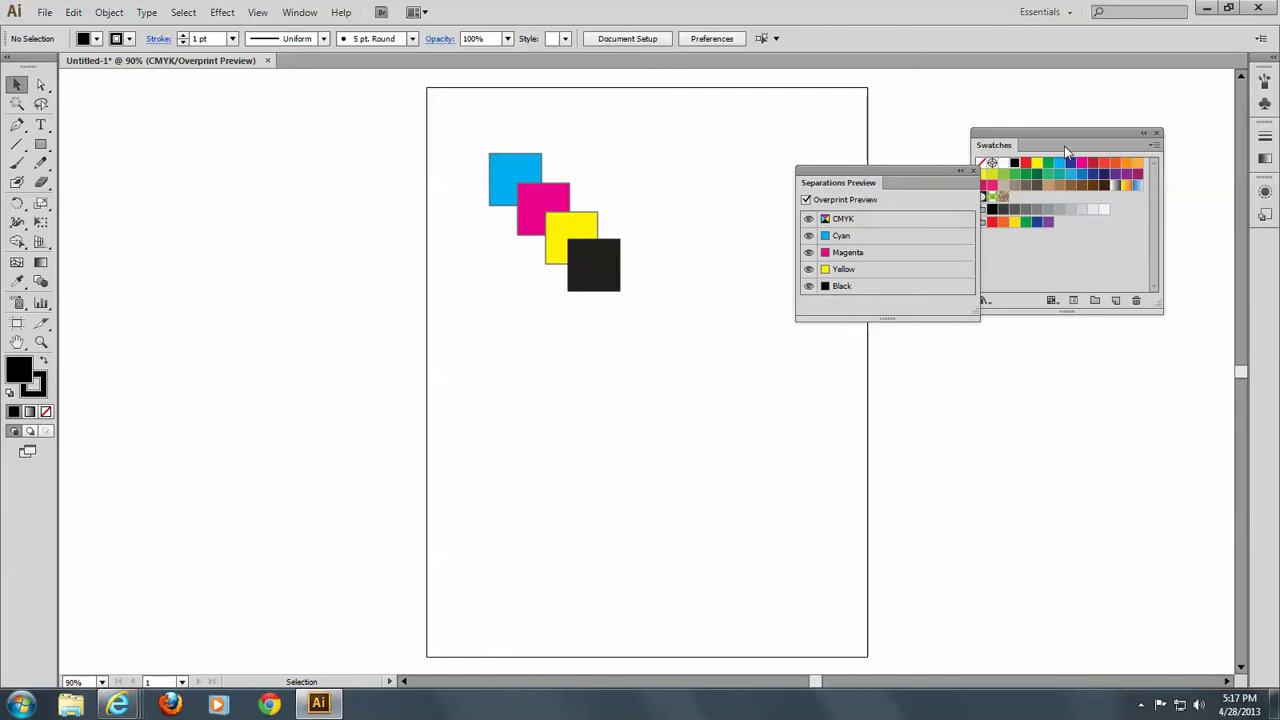
click(1155, 146)
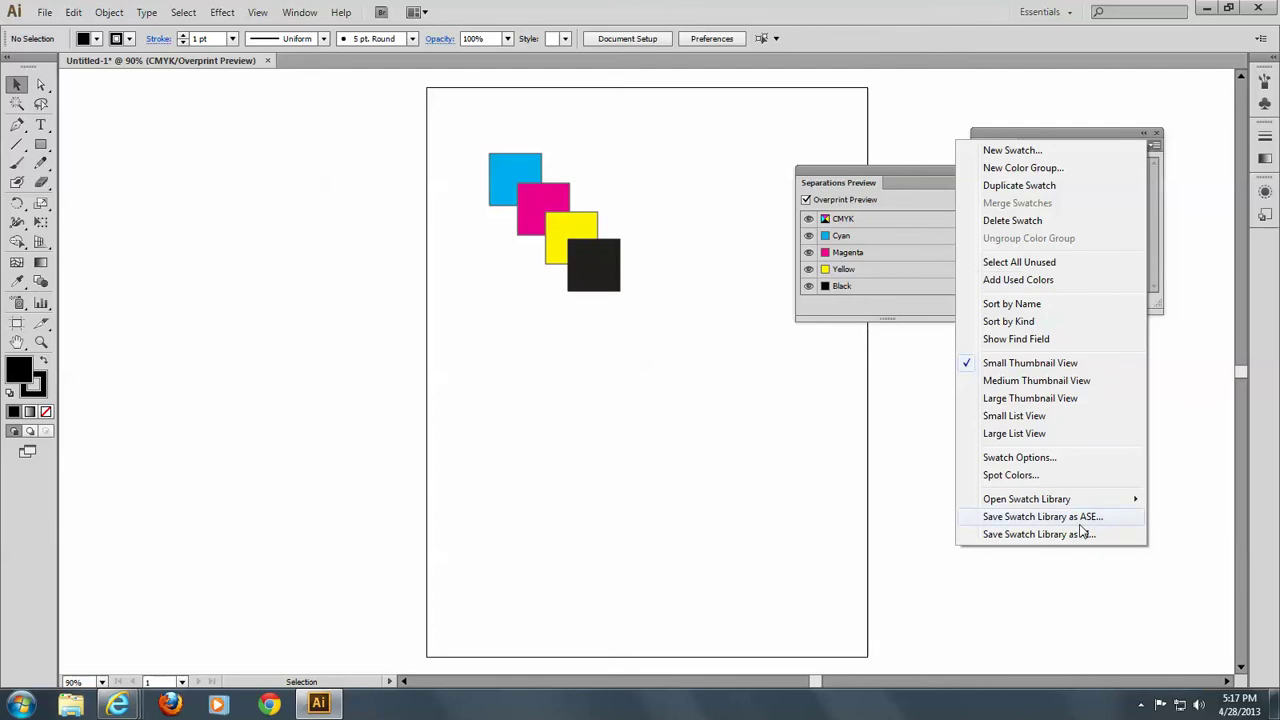
mouse_move(1062, 501)
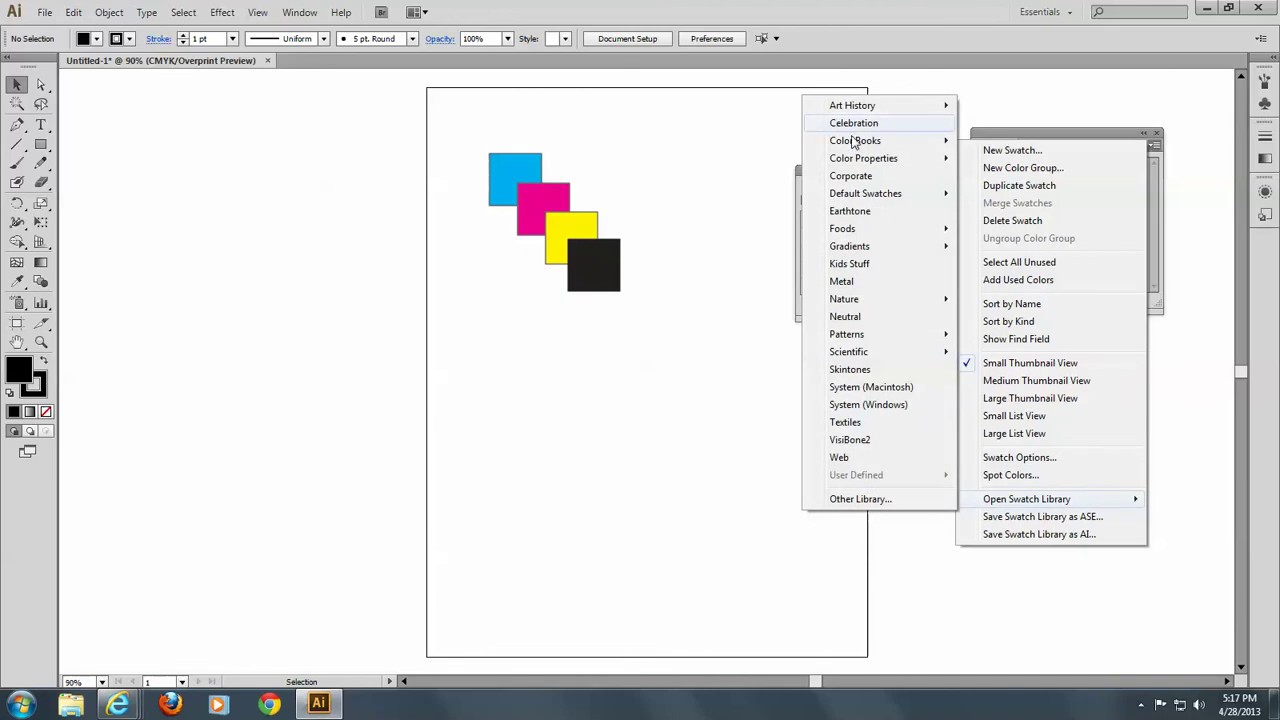
mouse_move(857, 147)
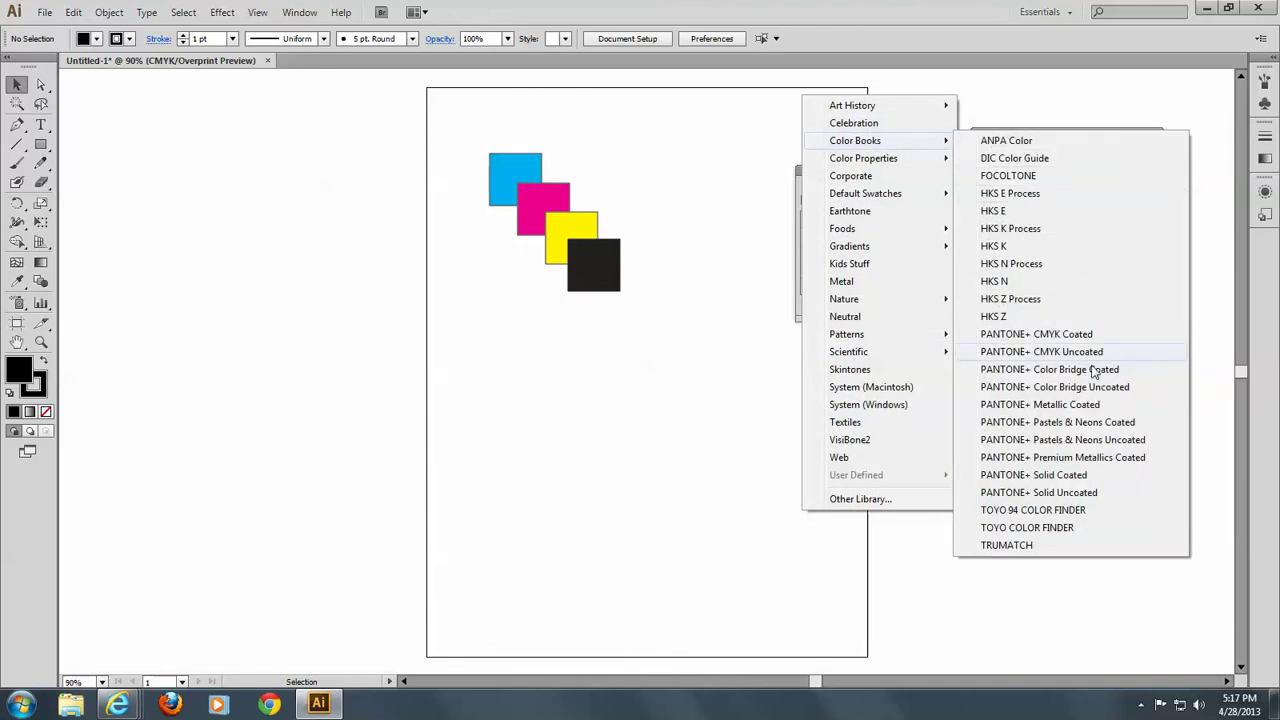
click(1080, 478)
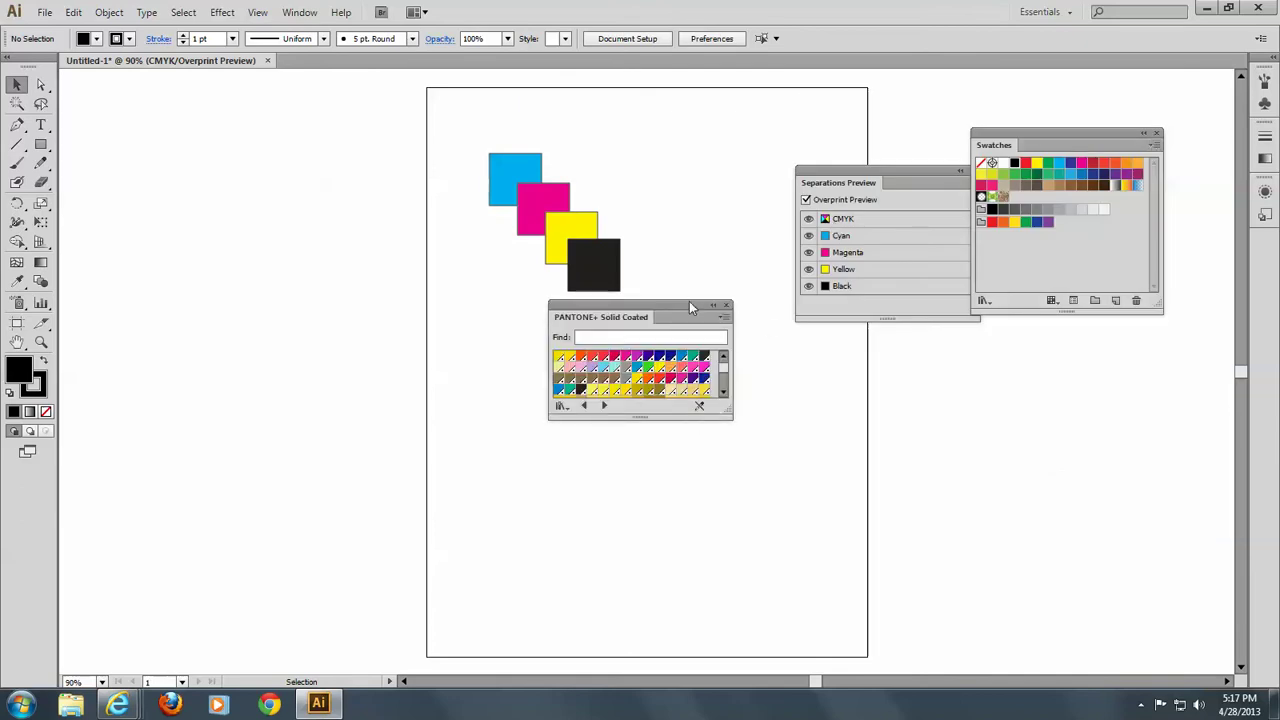
drag(678, 306, 427, 336)
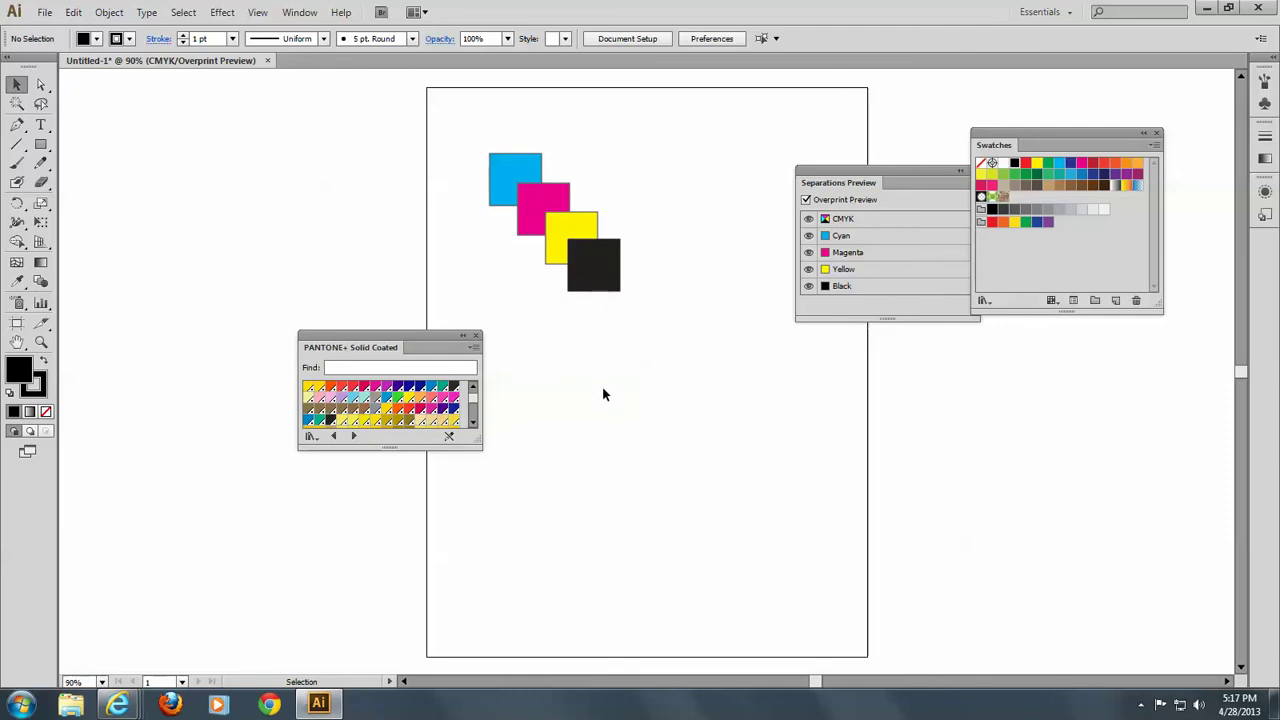
drag(476, 451, 485, 535)
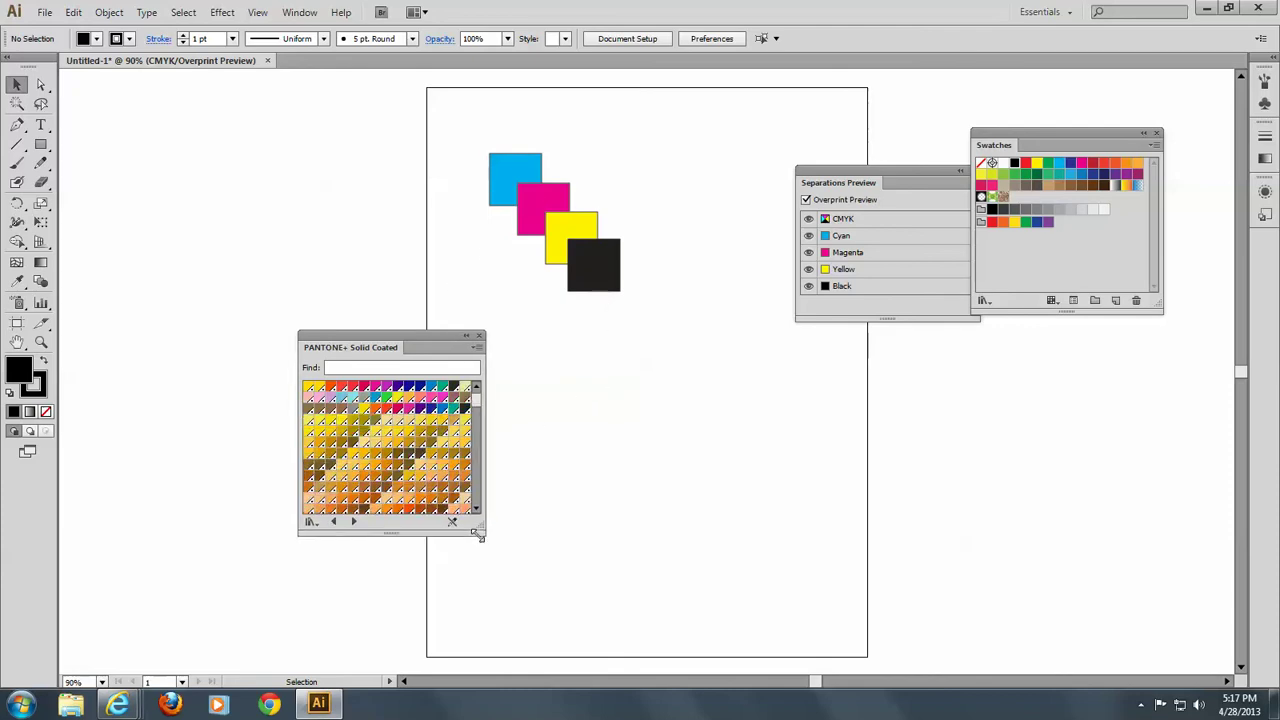
click(454, 409)
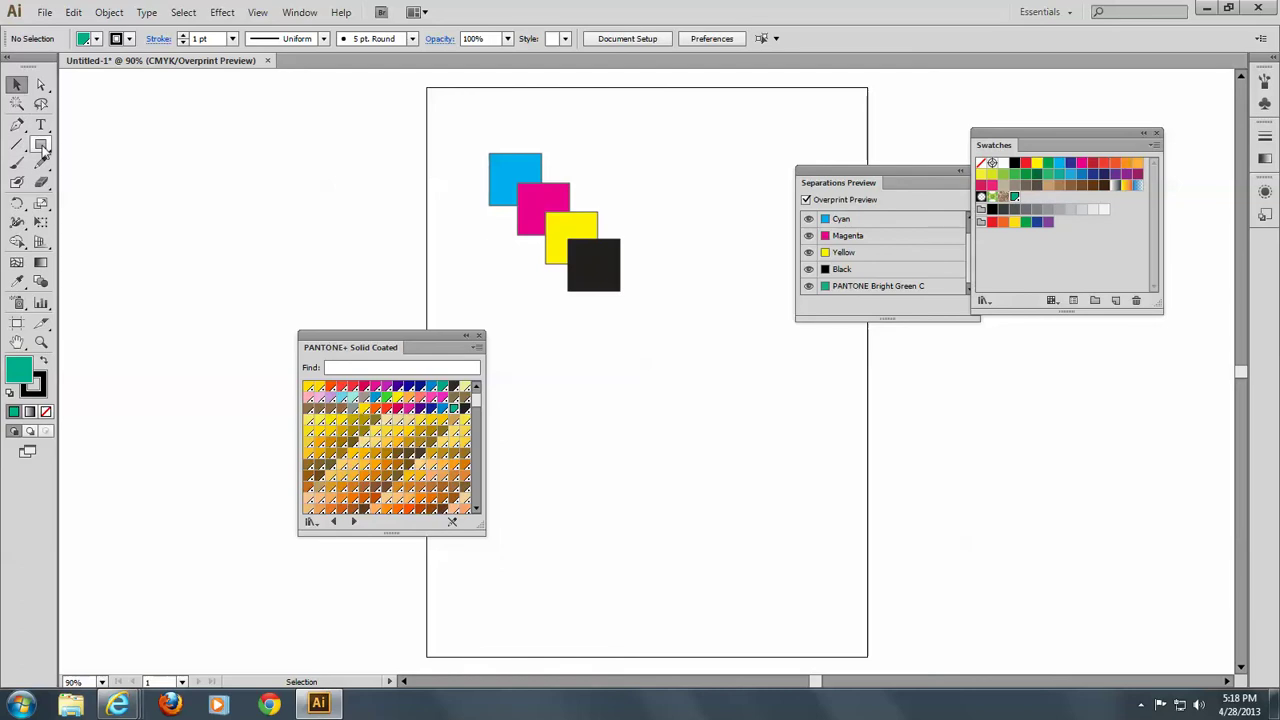
Step: Duplicate the black square as a PANTONE Bright Green C square and preview only its spot plate
drag(589, 268, 618, 299)
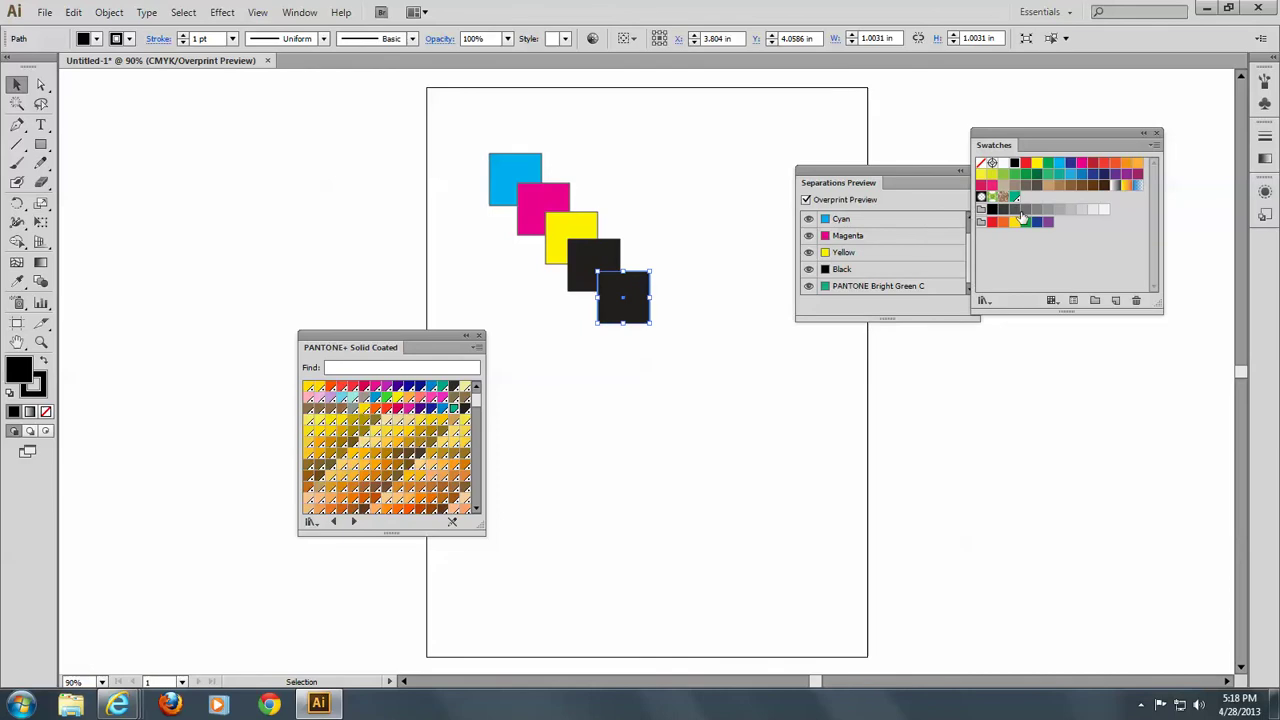
click(1014, 197)
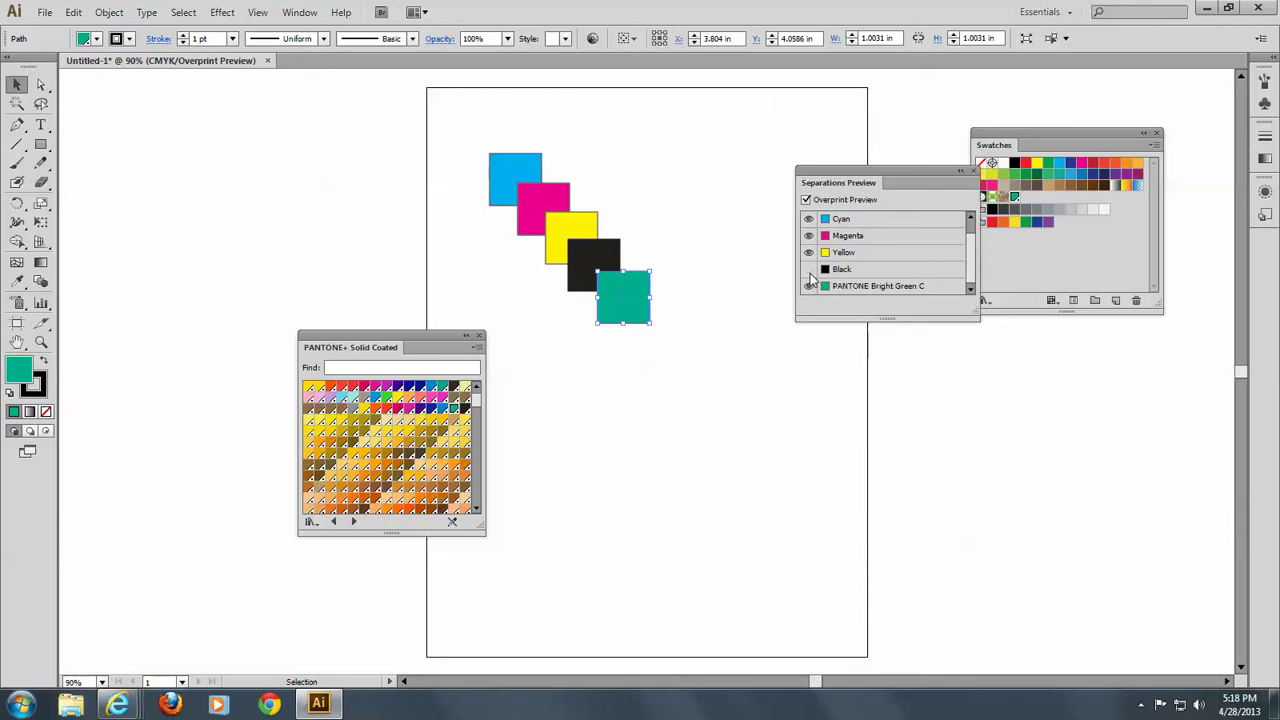
click(809, 269)
click(809, 252)
click(809, 235)
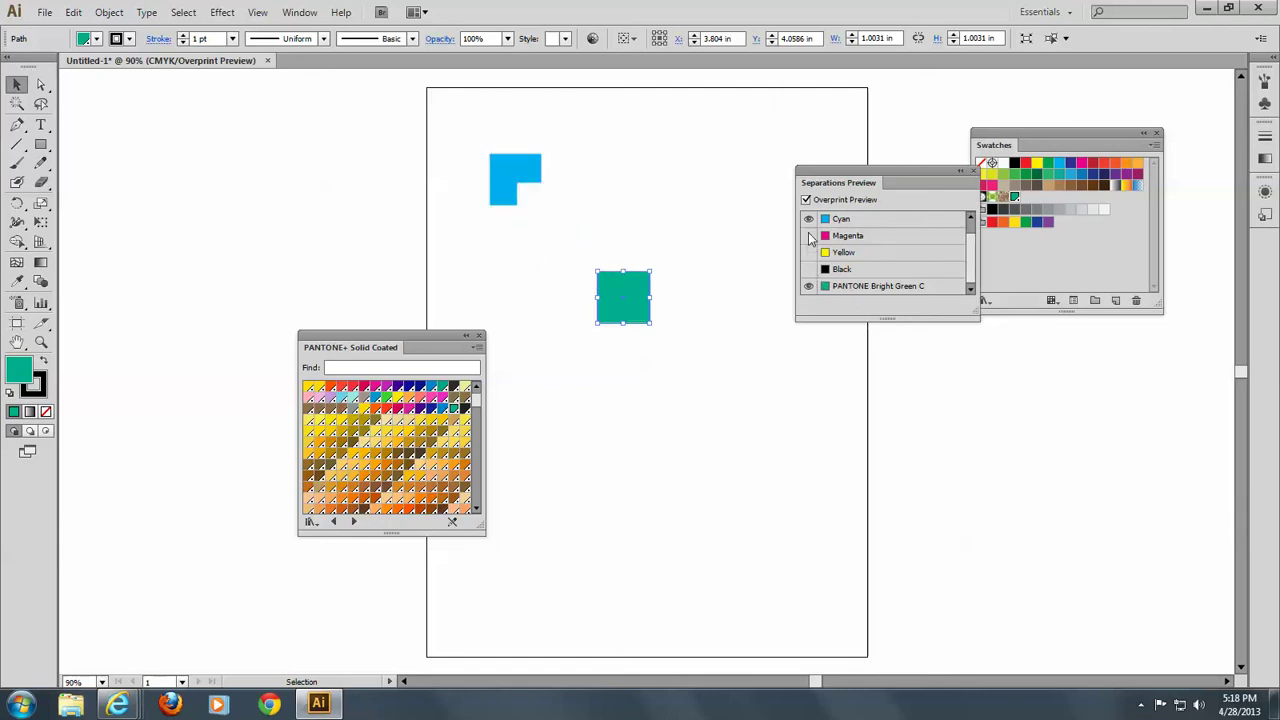
click(809, 218)
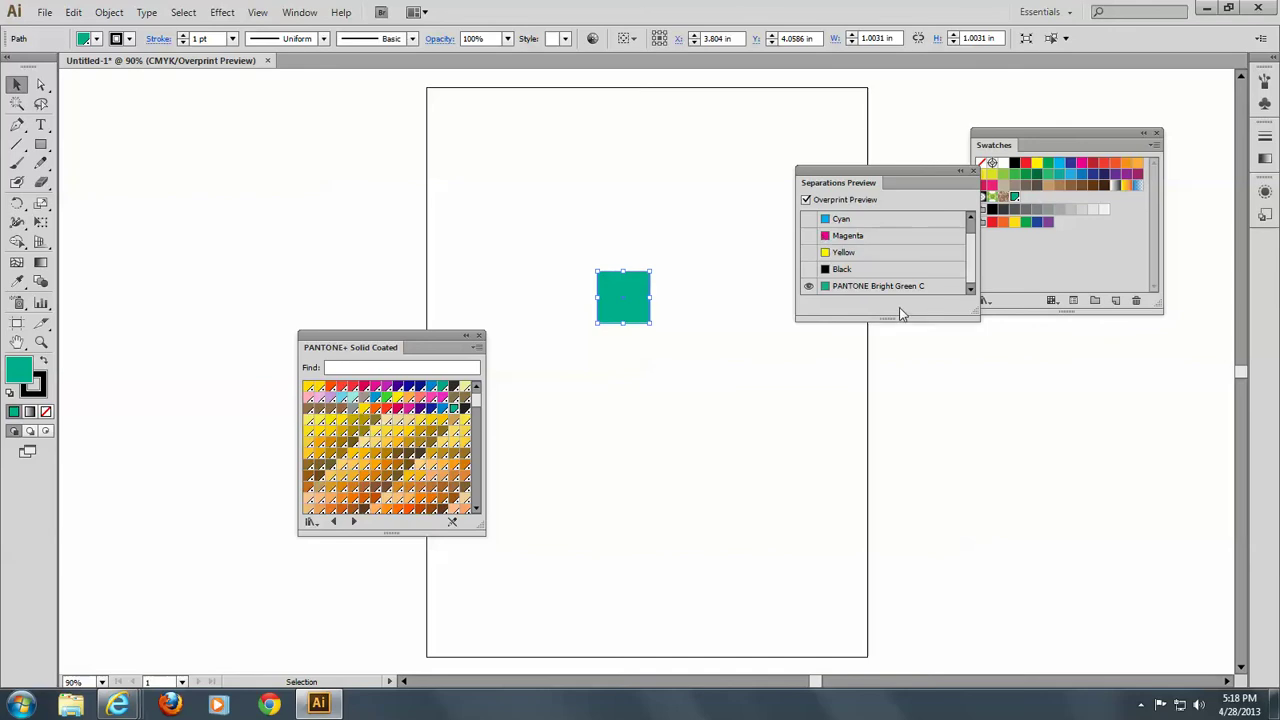
Step: Show the Black, Yellow, Magenta and Cyan plates again and enlarge Separations Preview to list CMYK
click(809, 269)
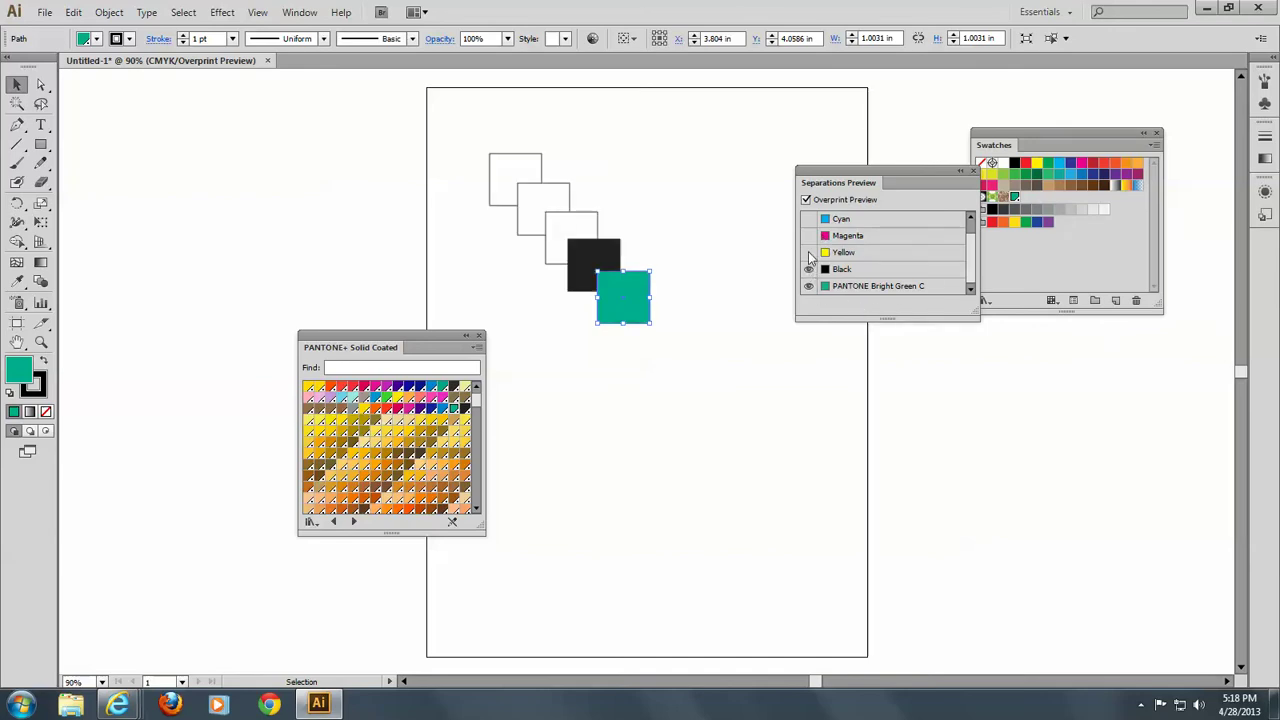
click(809, 252)
click(809, 235)
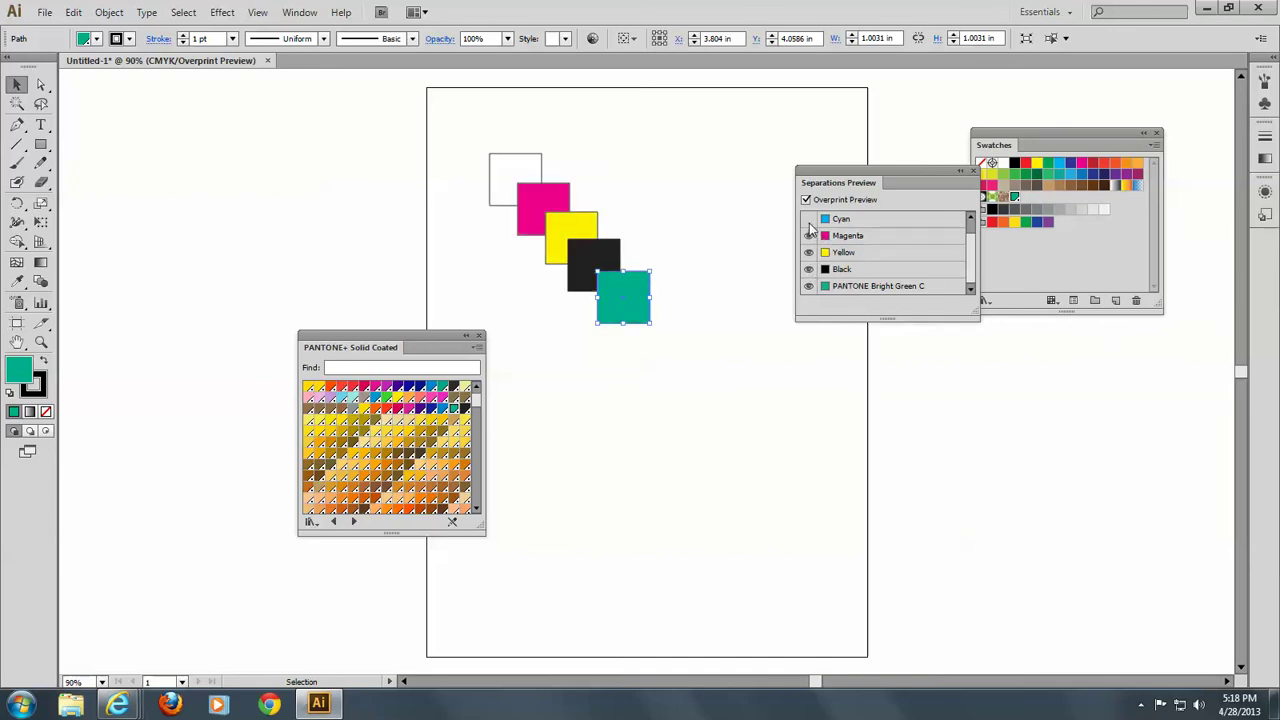
click(809, 218)
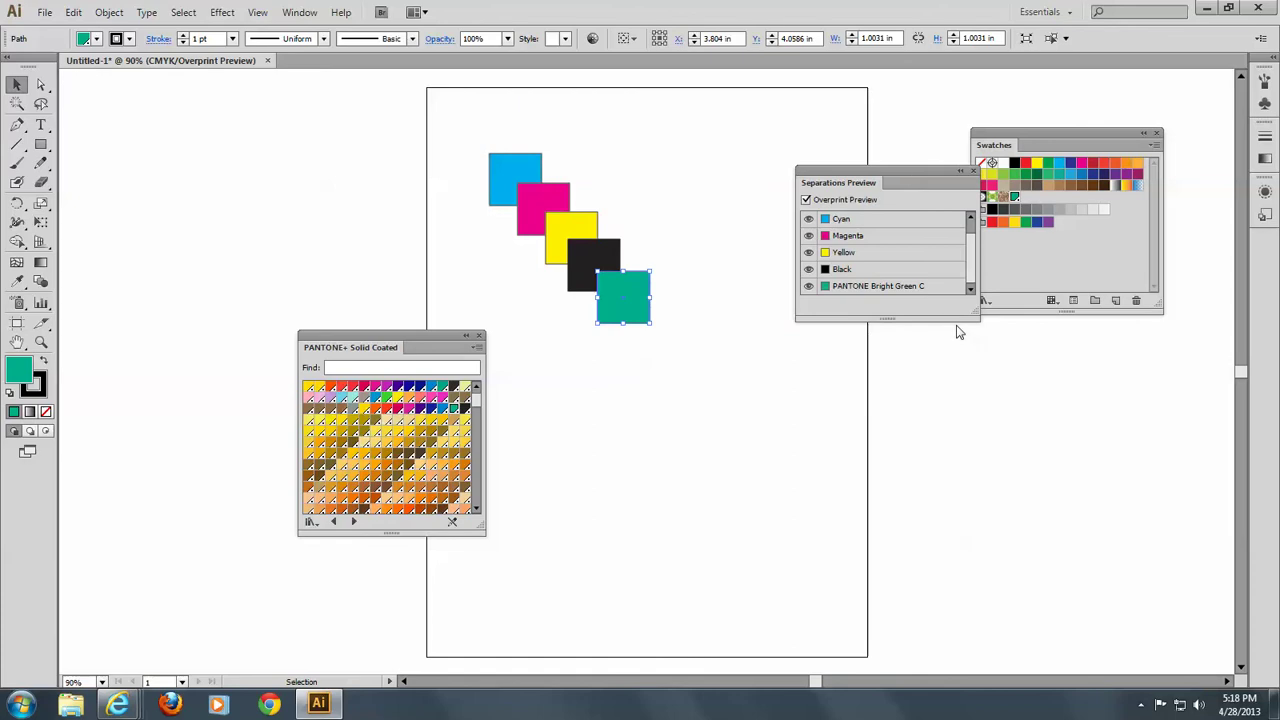
drag(970, 318, 983, 390)
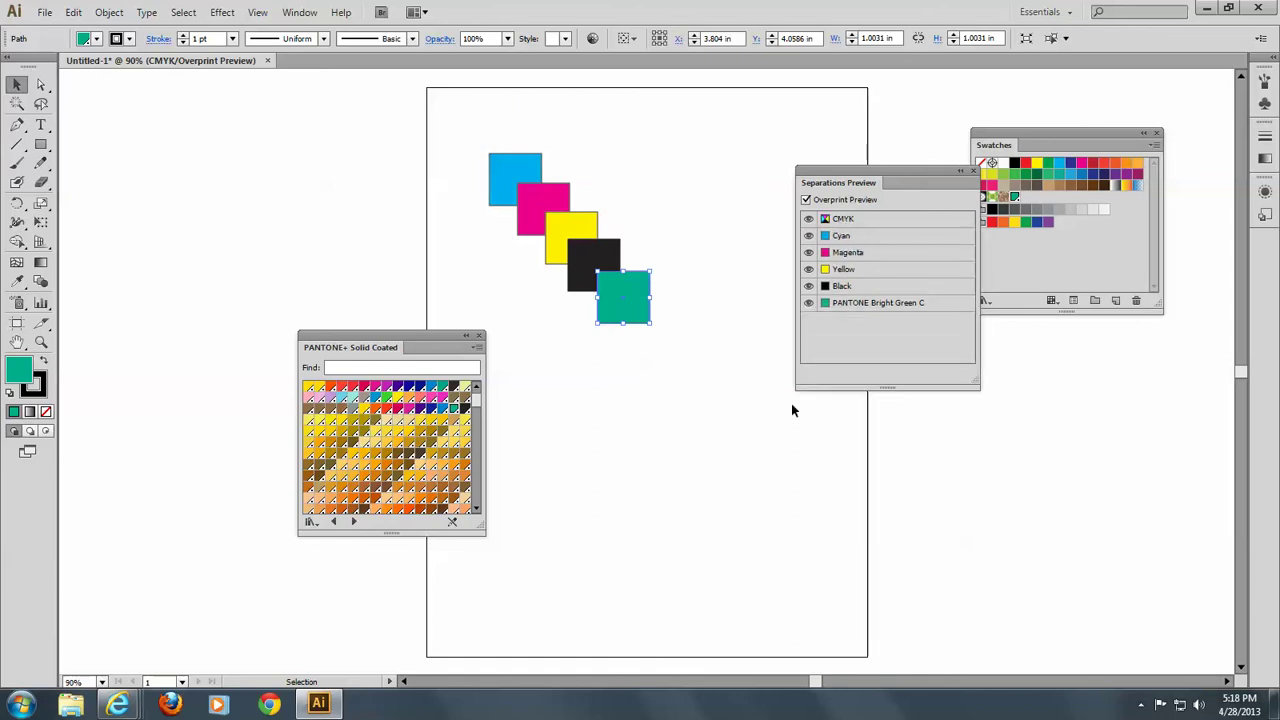
Step: Duplicate the green square further down-right and convert its colour via Edit Colors > Convert to CMYK
drag(621, 301, 655, 334)
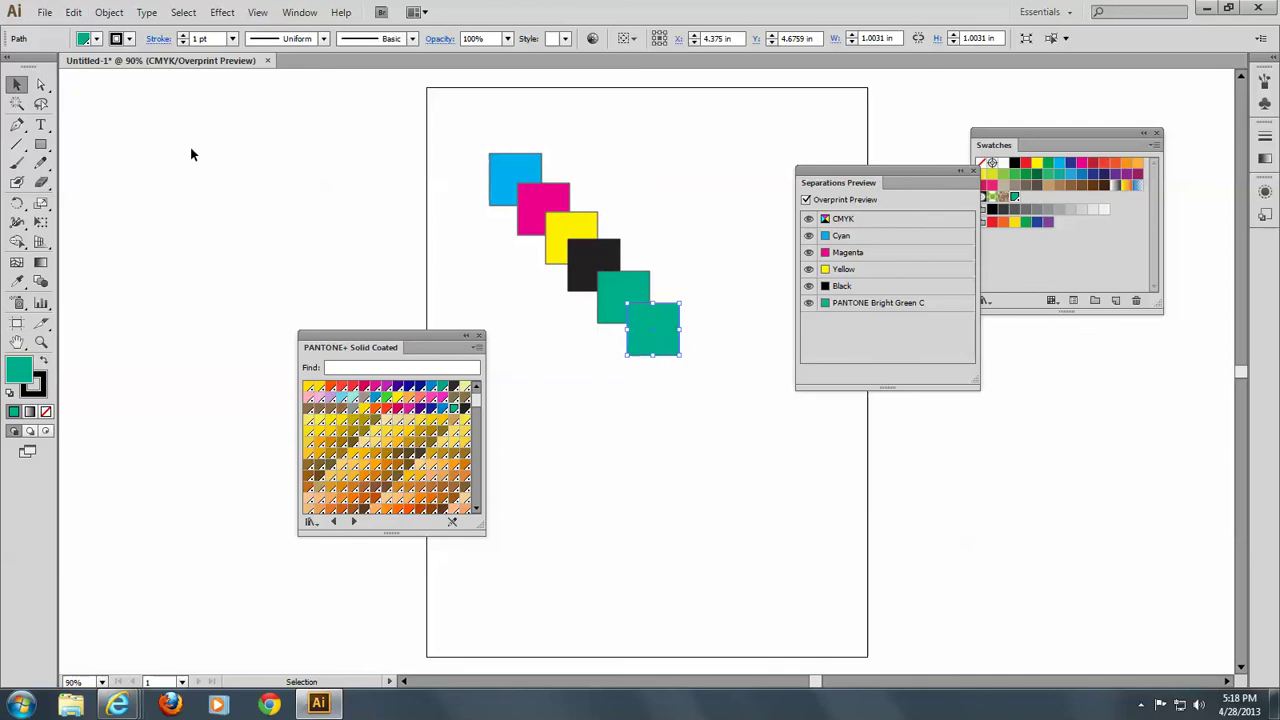
click(73, 13)
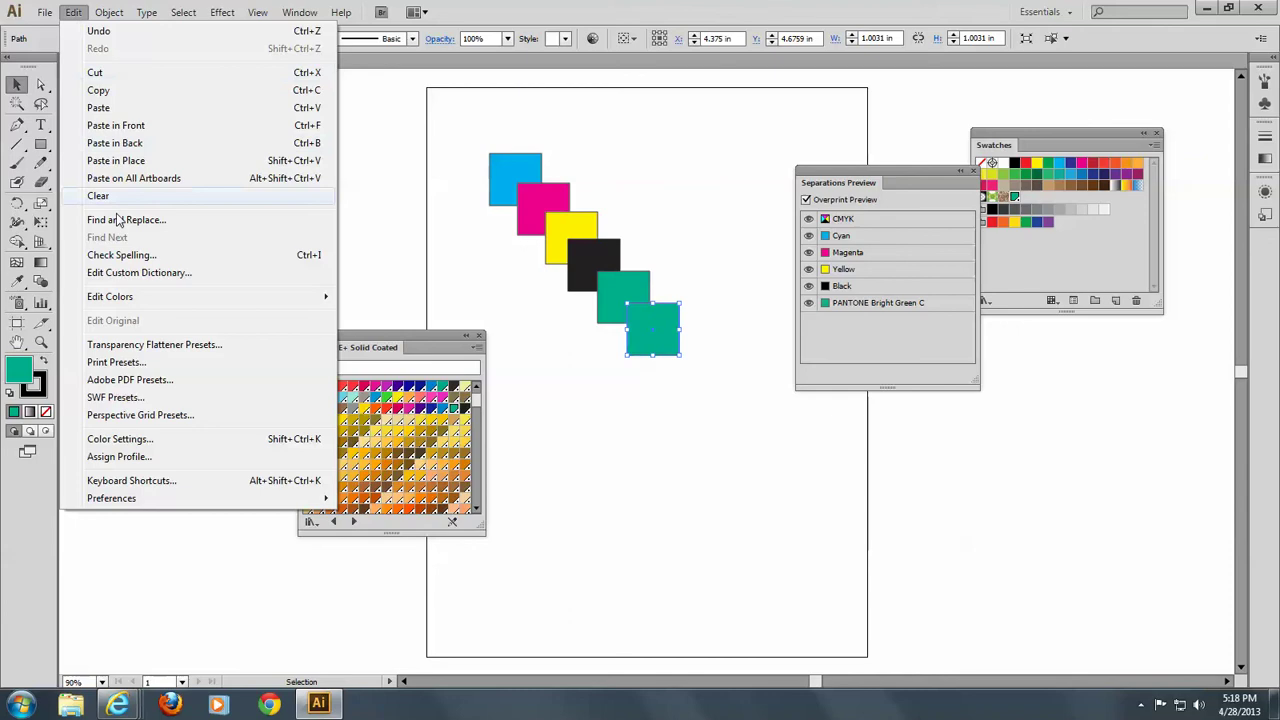
mouse_move(141, 297)
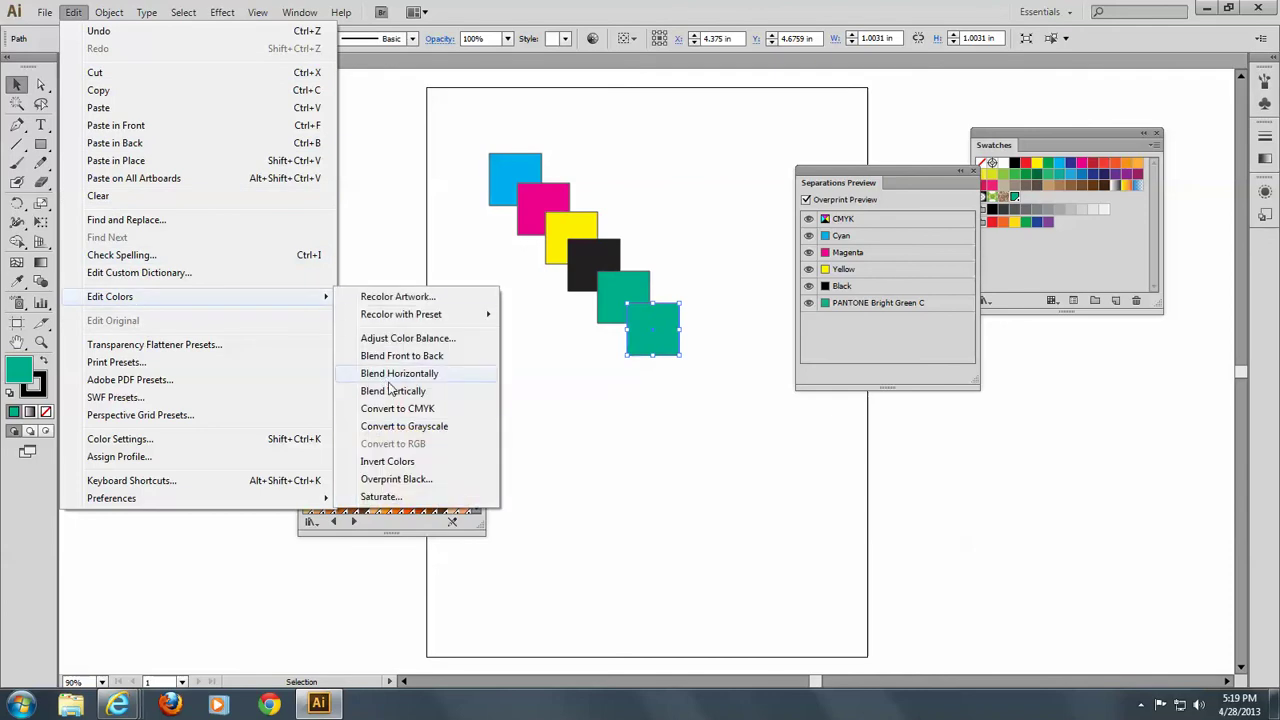
click(432, 409)
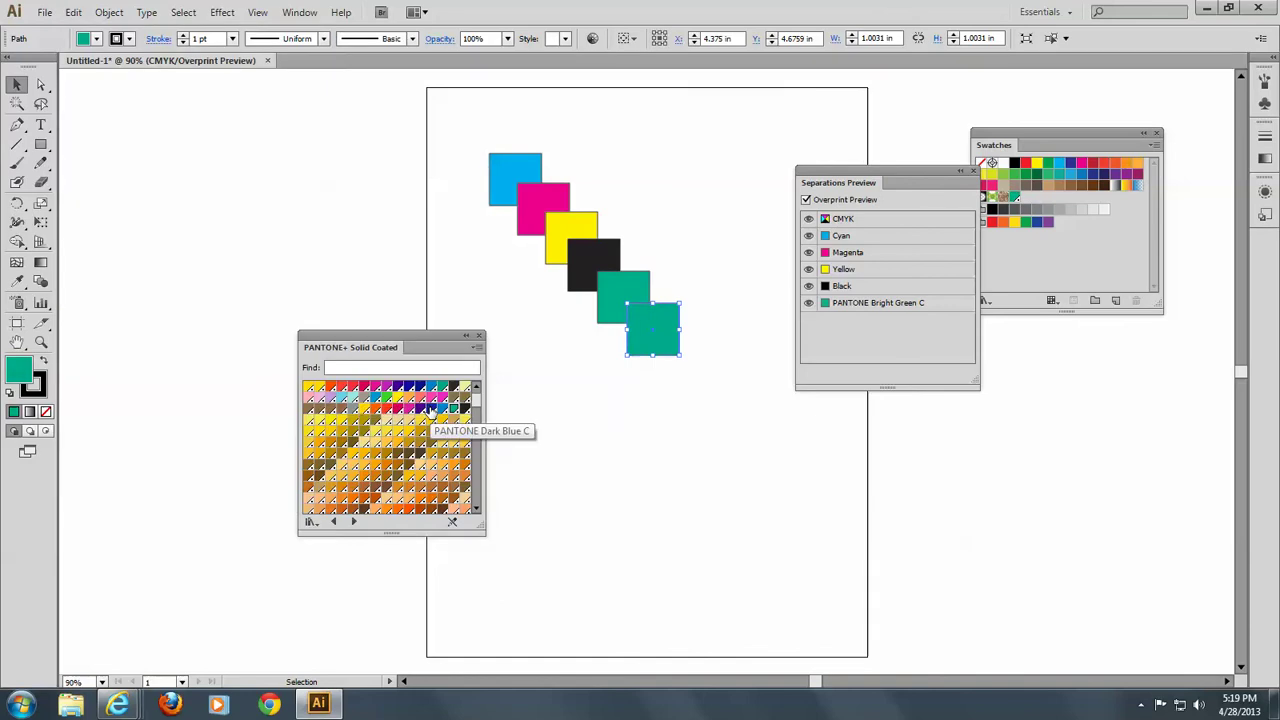
Step: Zoom in on the six-square diagonal and select the lower green square
click(707, 286)
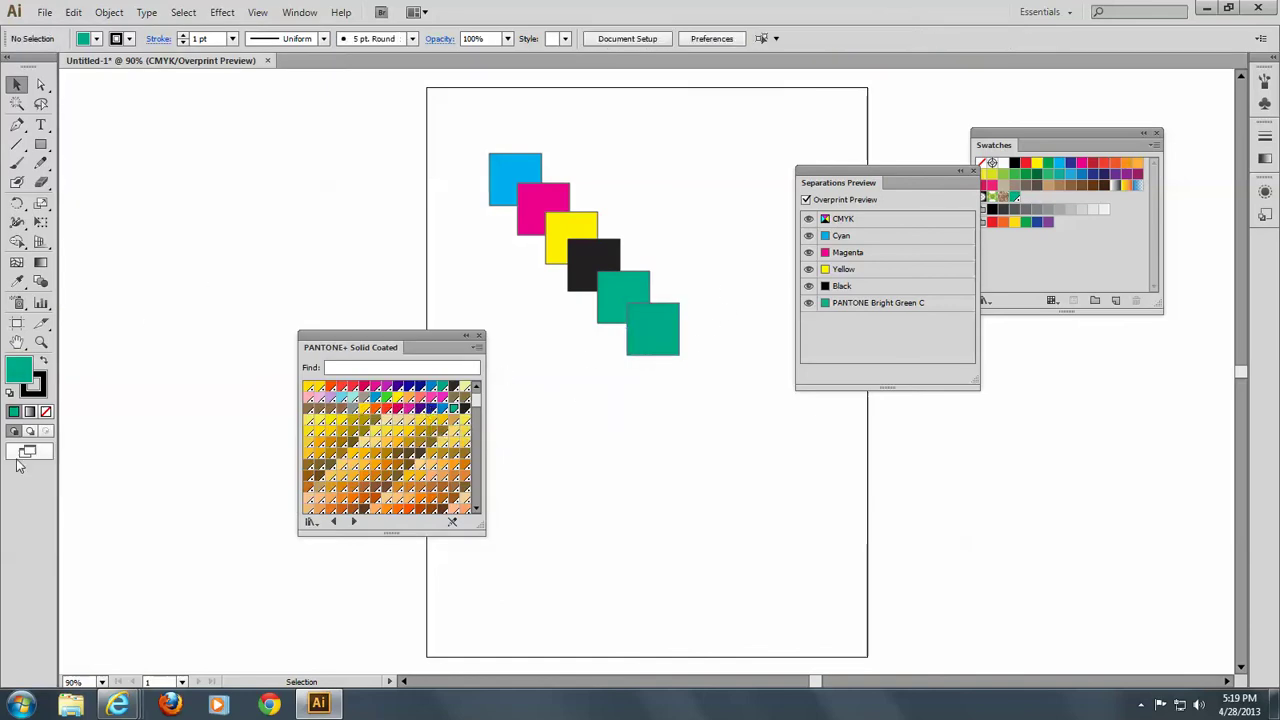
click(41, 343)
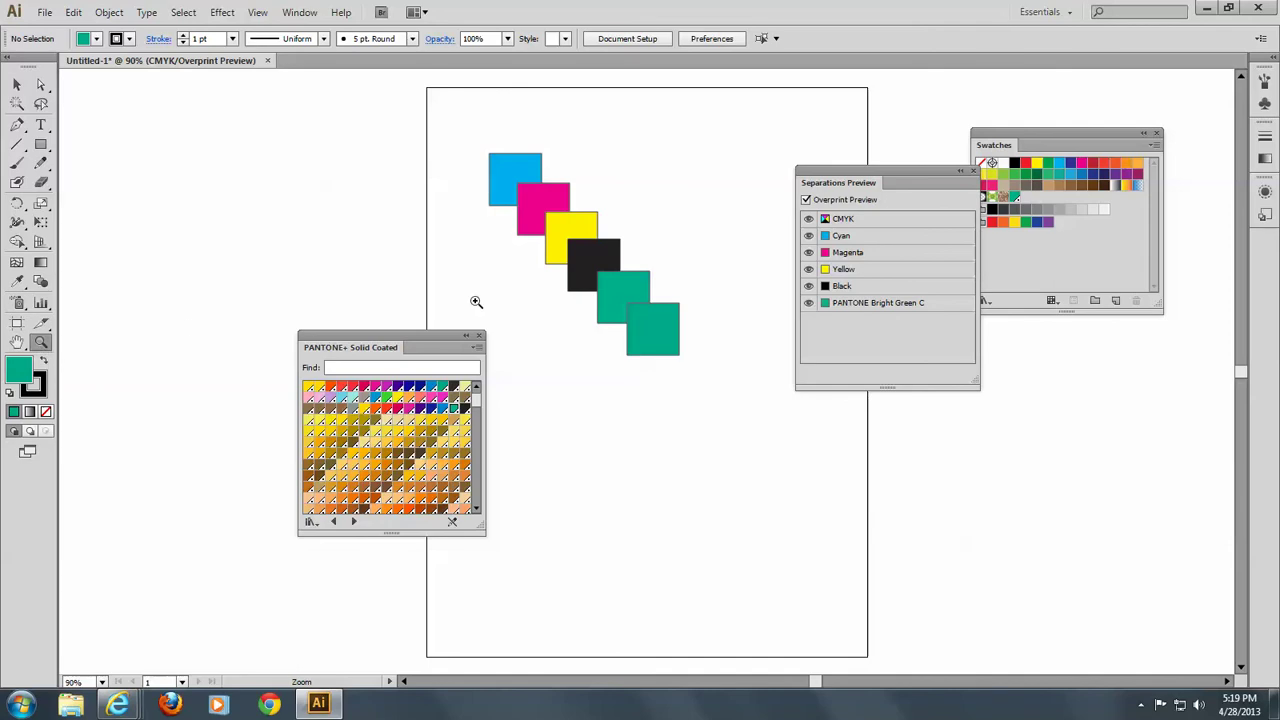
drag(469, 121, 760, 403)
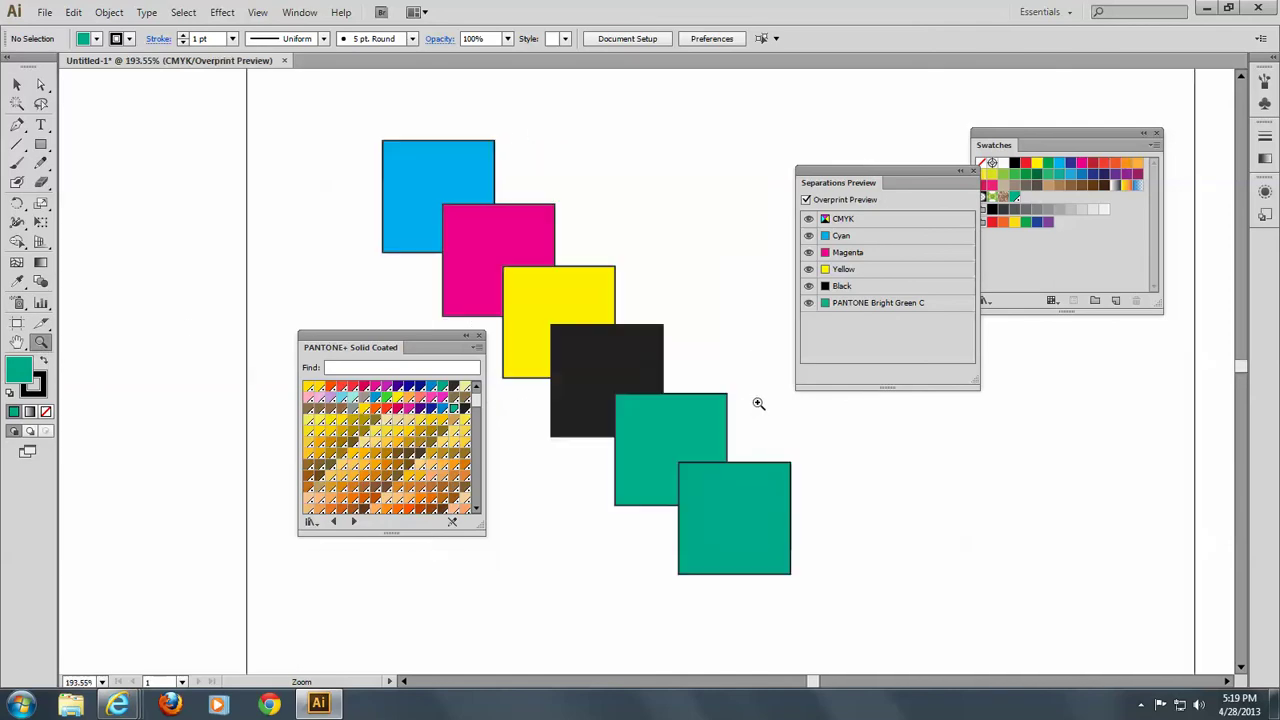
click(16, 84)
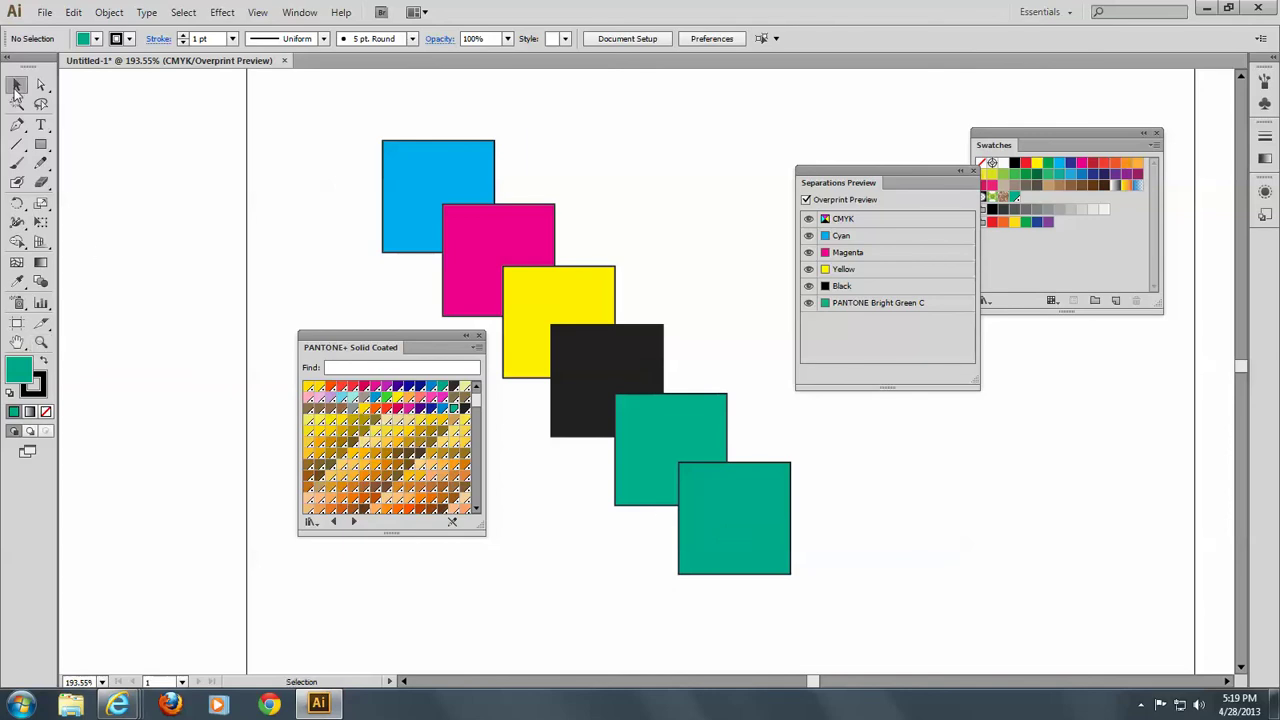
click(720, 533)
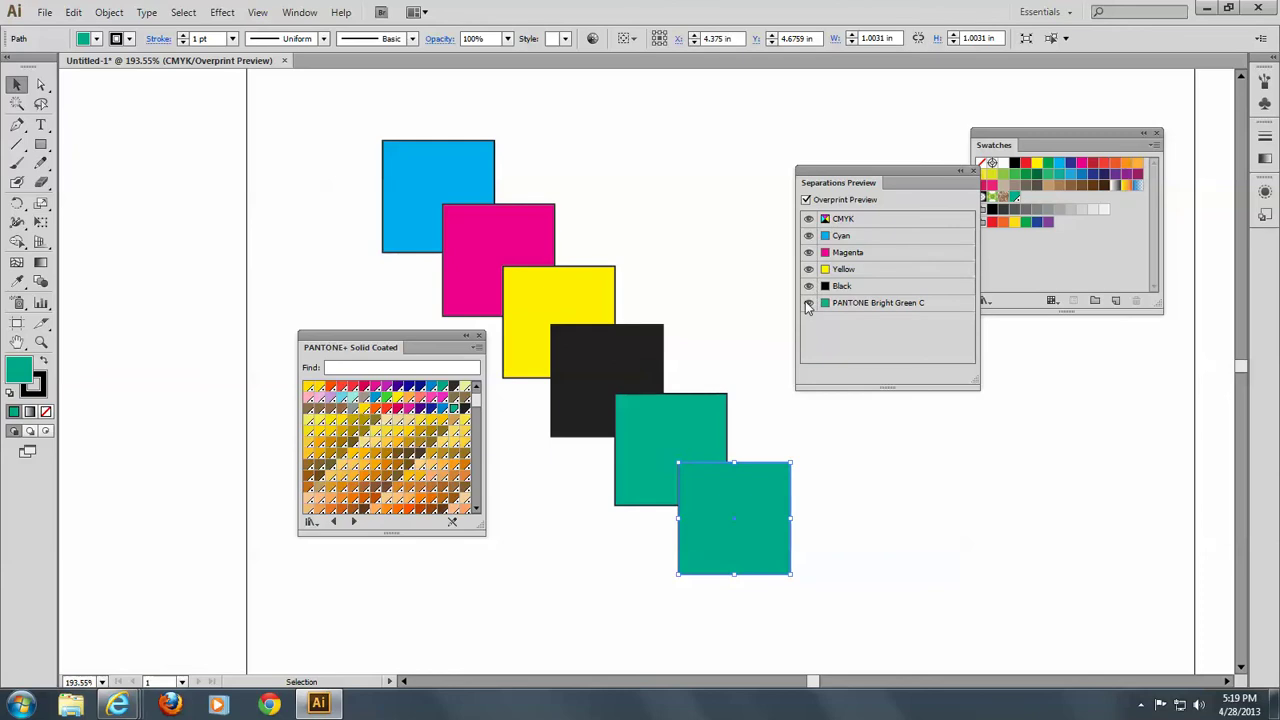
Step: Open the Color panel to read the lower green square as C 100, M 0, Y 62.26, K 0
click(302, 15)
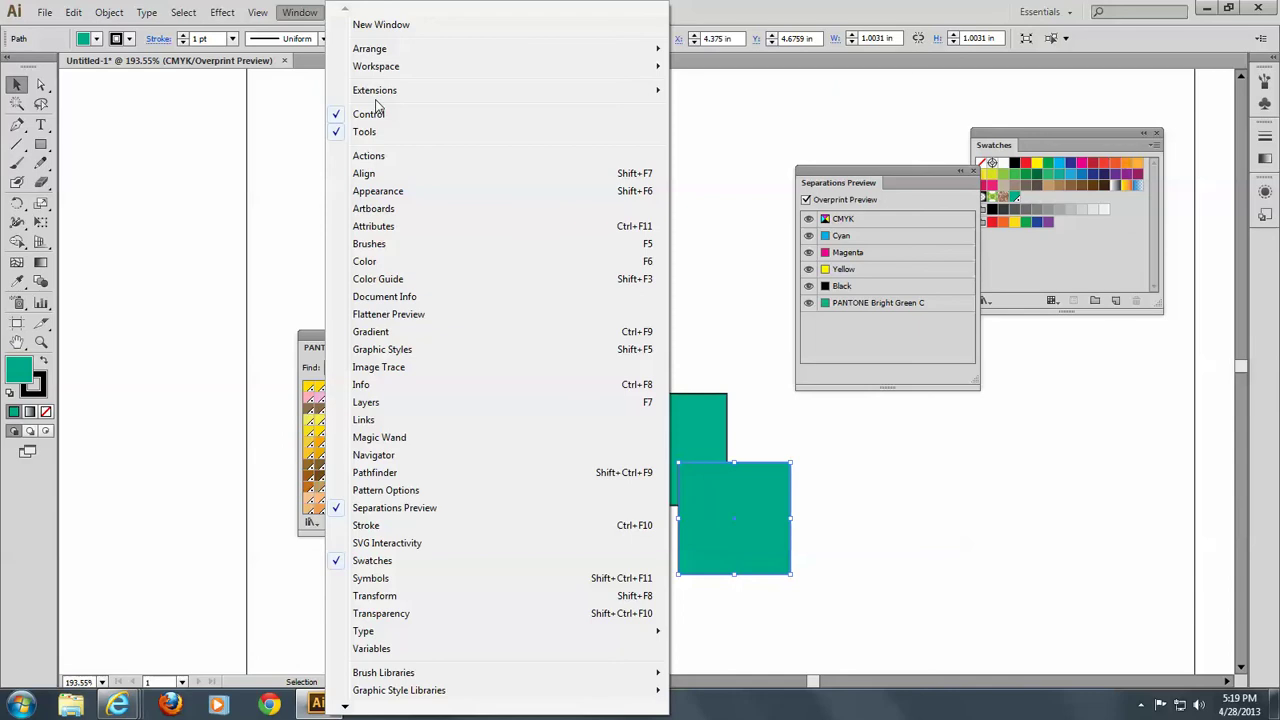
click(392, 262)
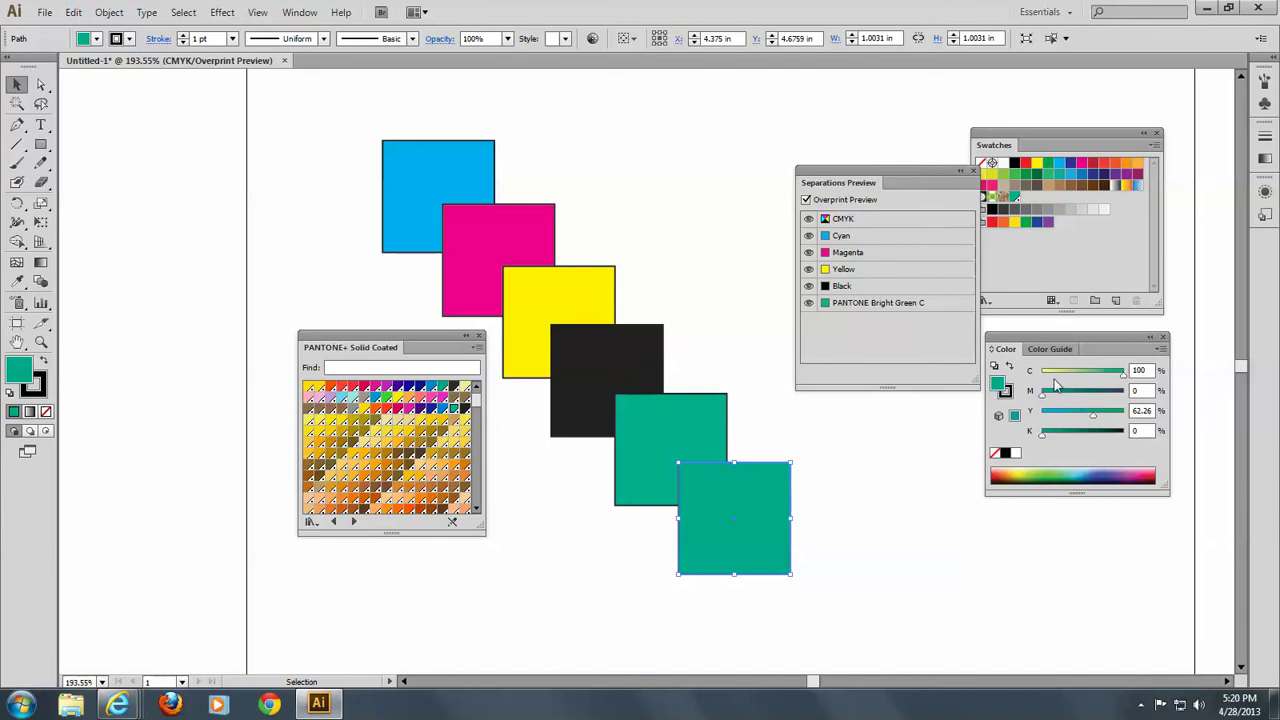
Step: Hide the Magenta, Black and PANTONE Bright Green C plates in Separations Preview
click(808, 253)
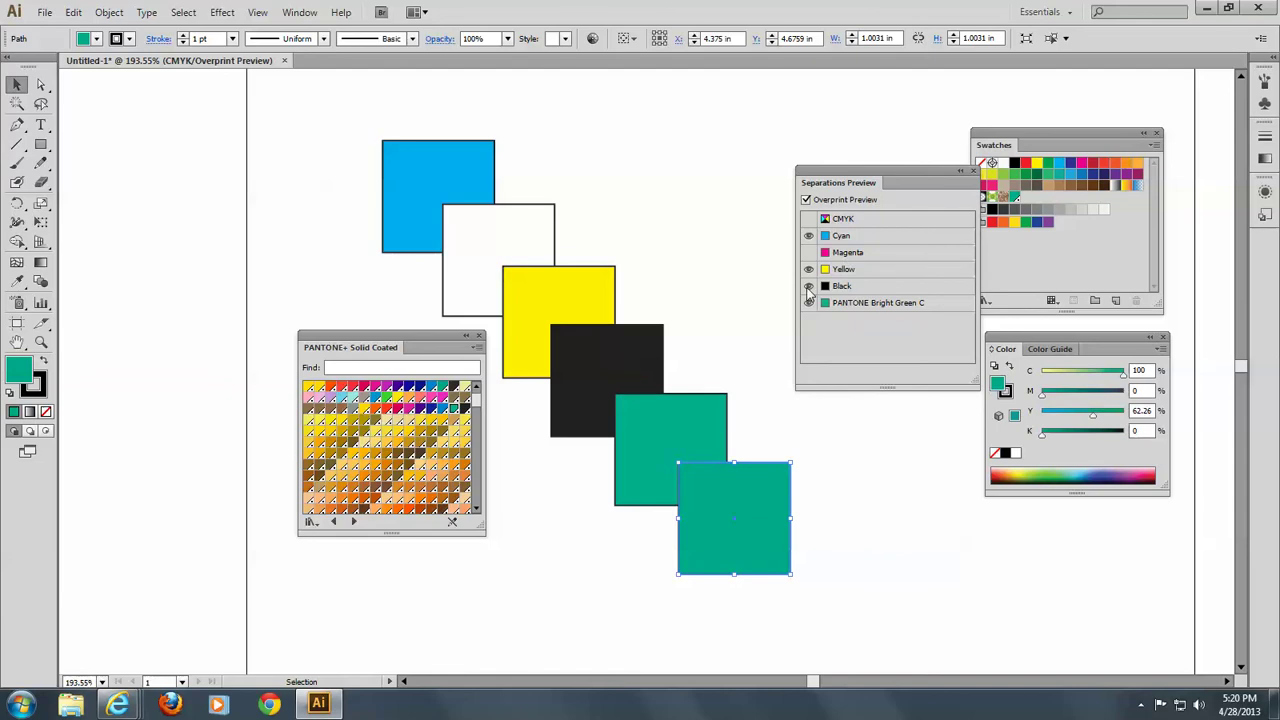
click(808, 286)
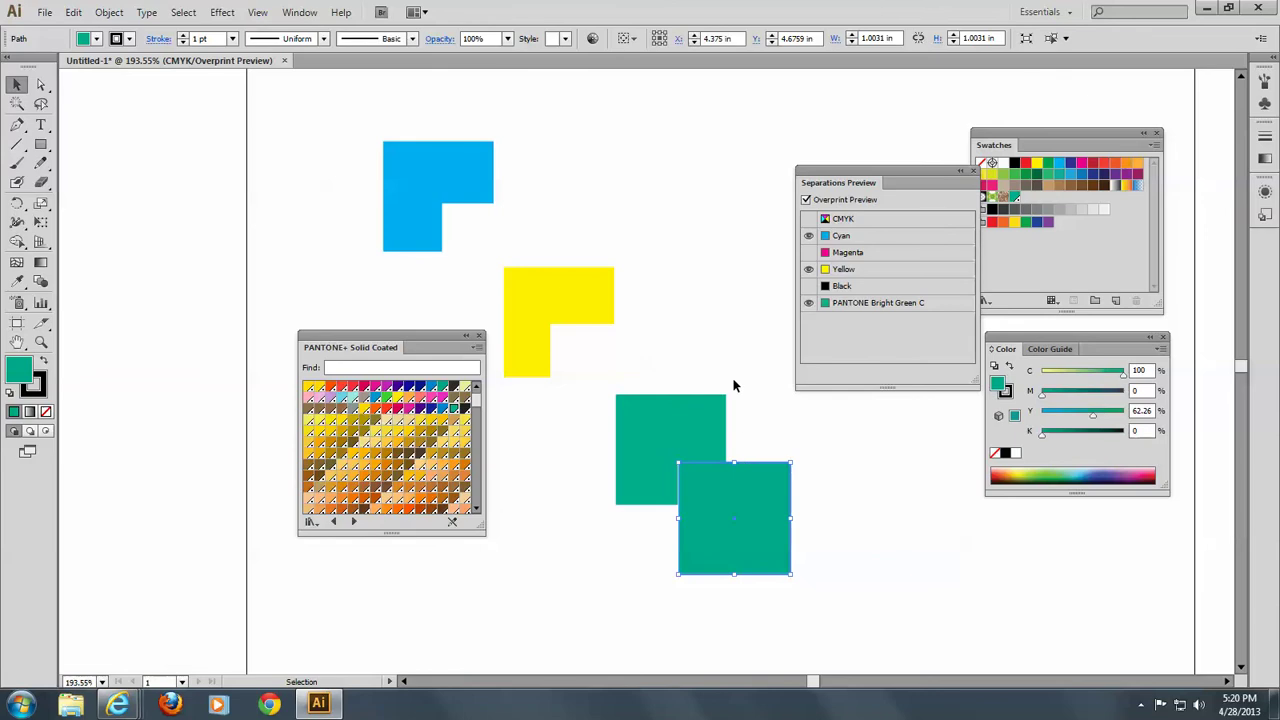
click(808, 303)
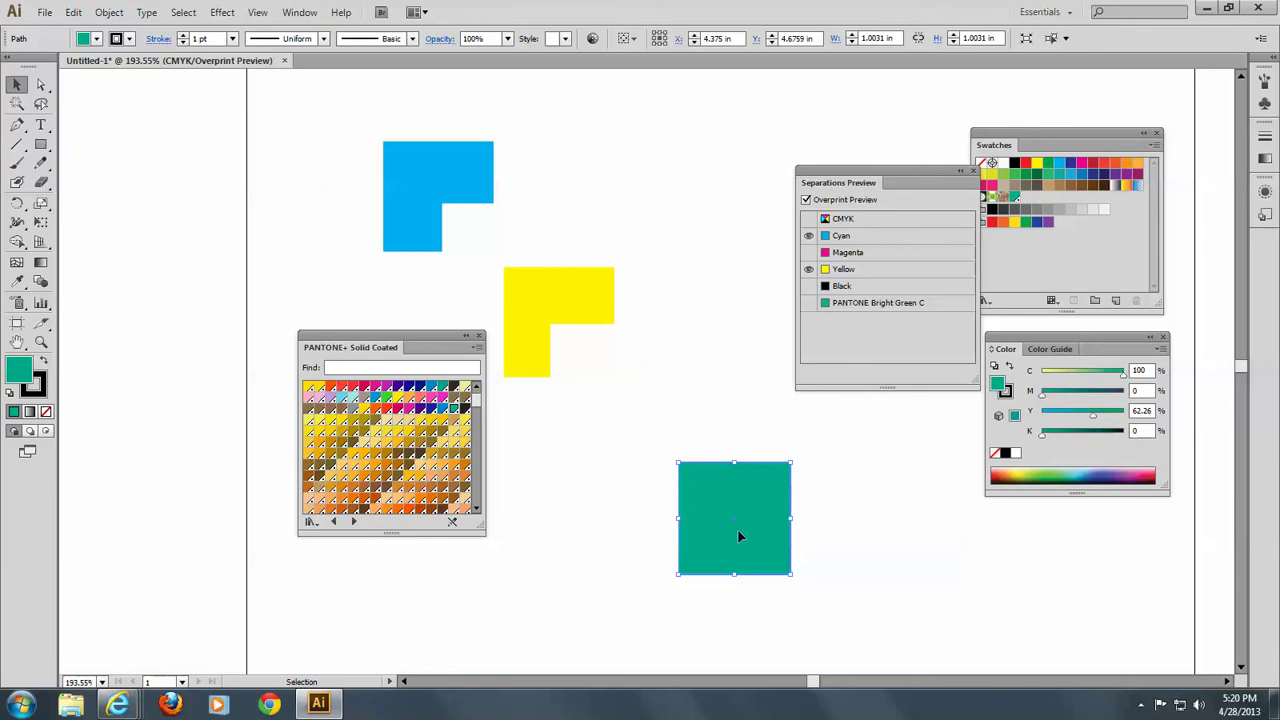
Step: Toggle the Cyan and Yellow plates off and back on to check the green square's inks
click(809, 237)
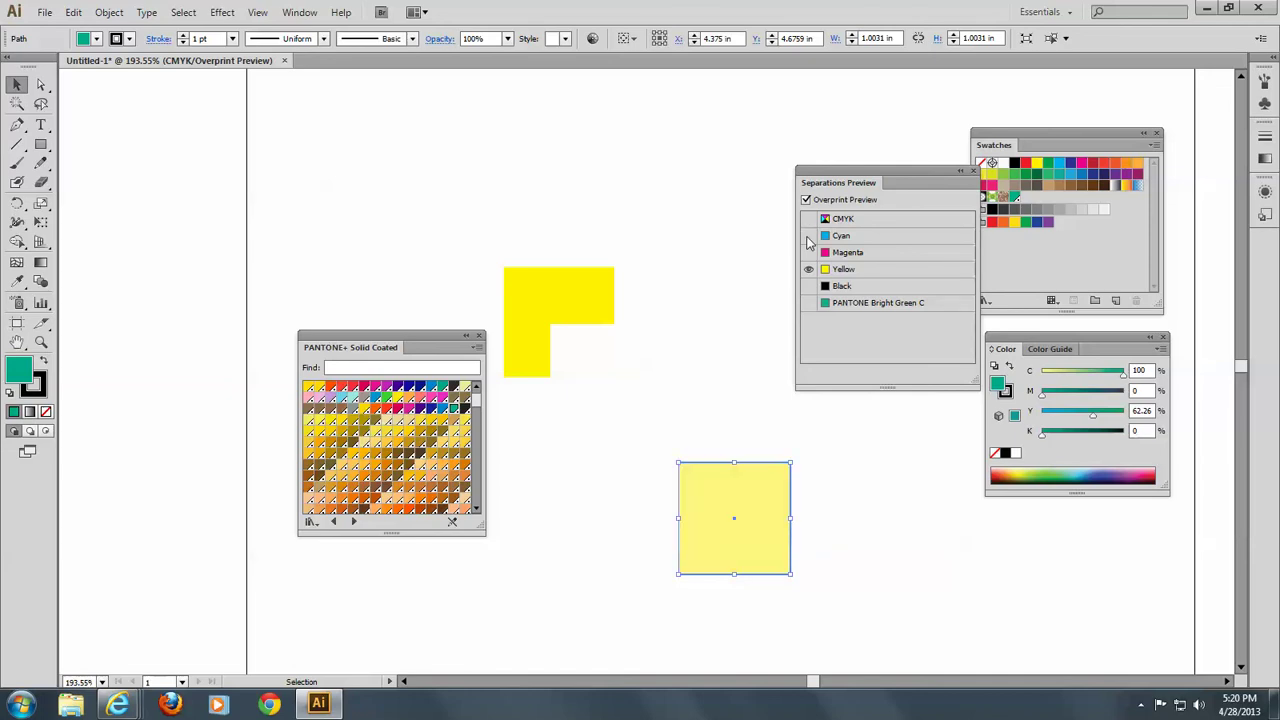
click(809, 238)
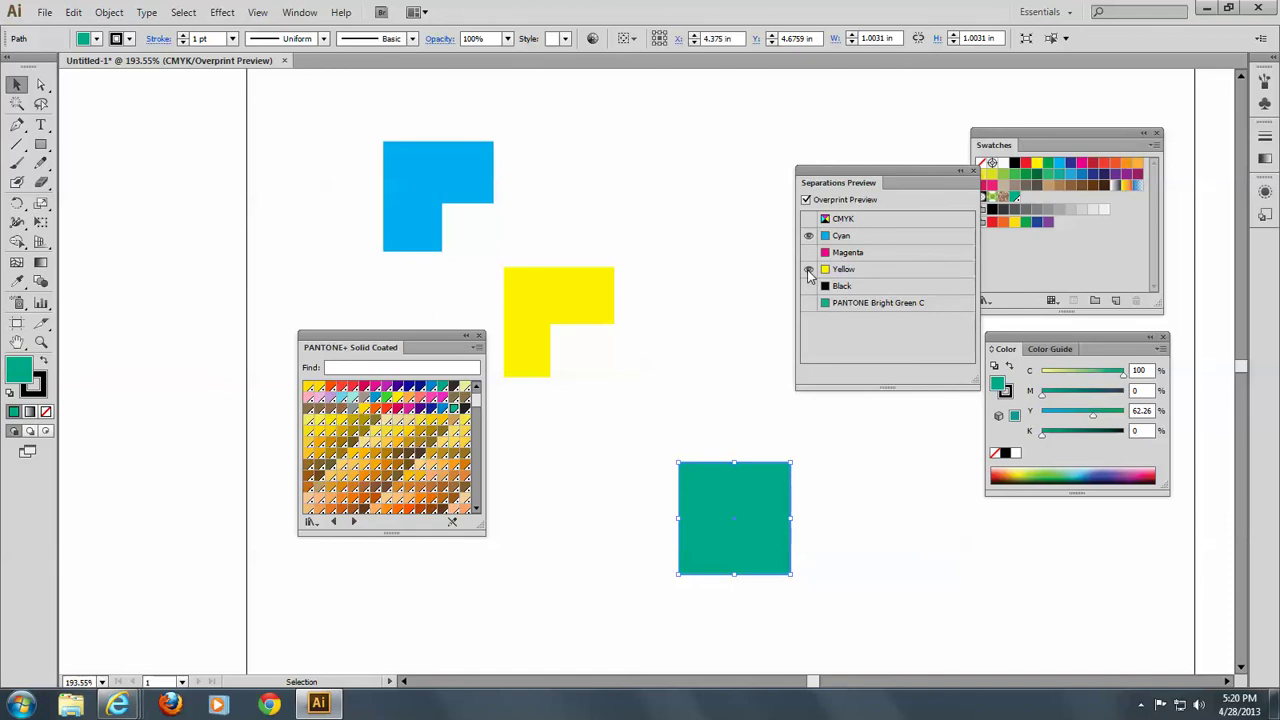
click(809, 270)
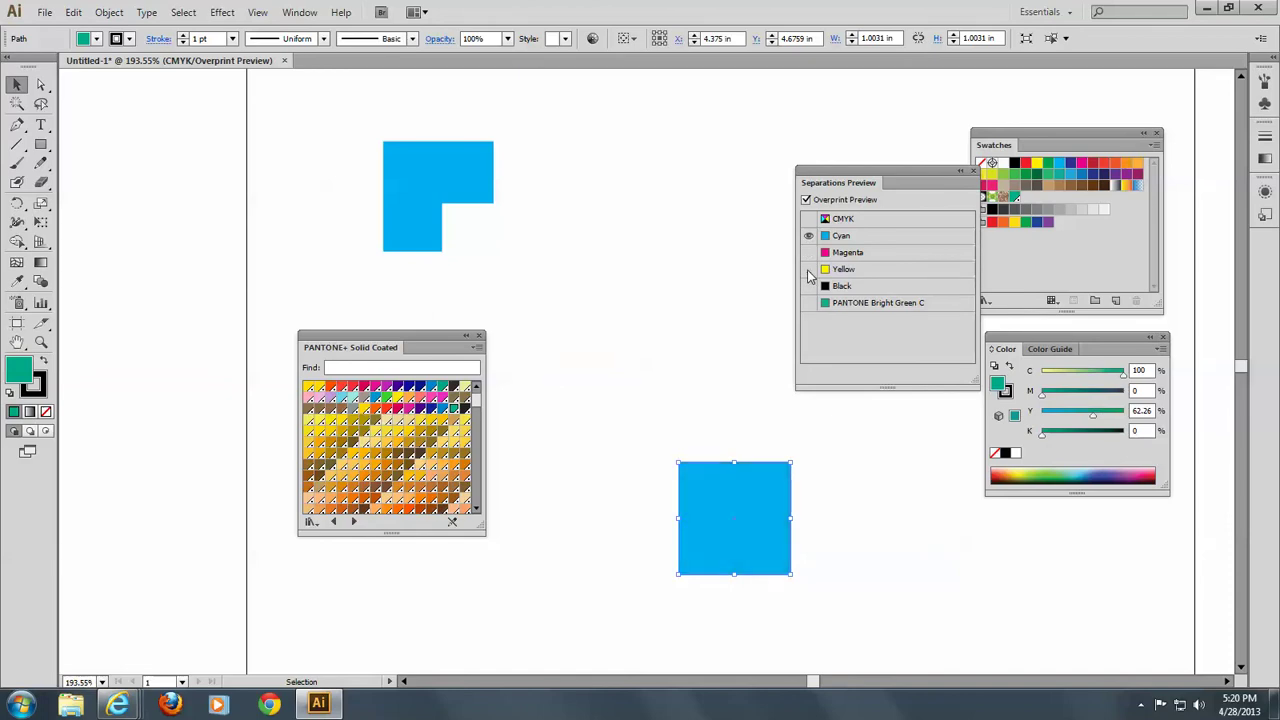
click(809, 270)
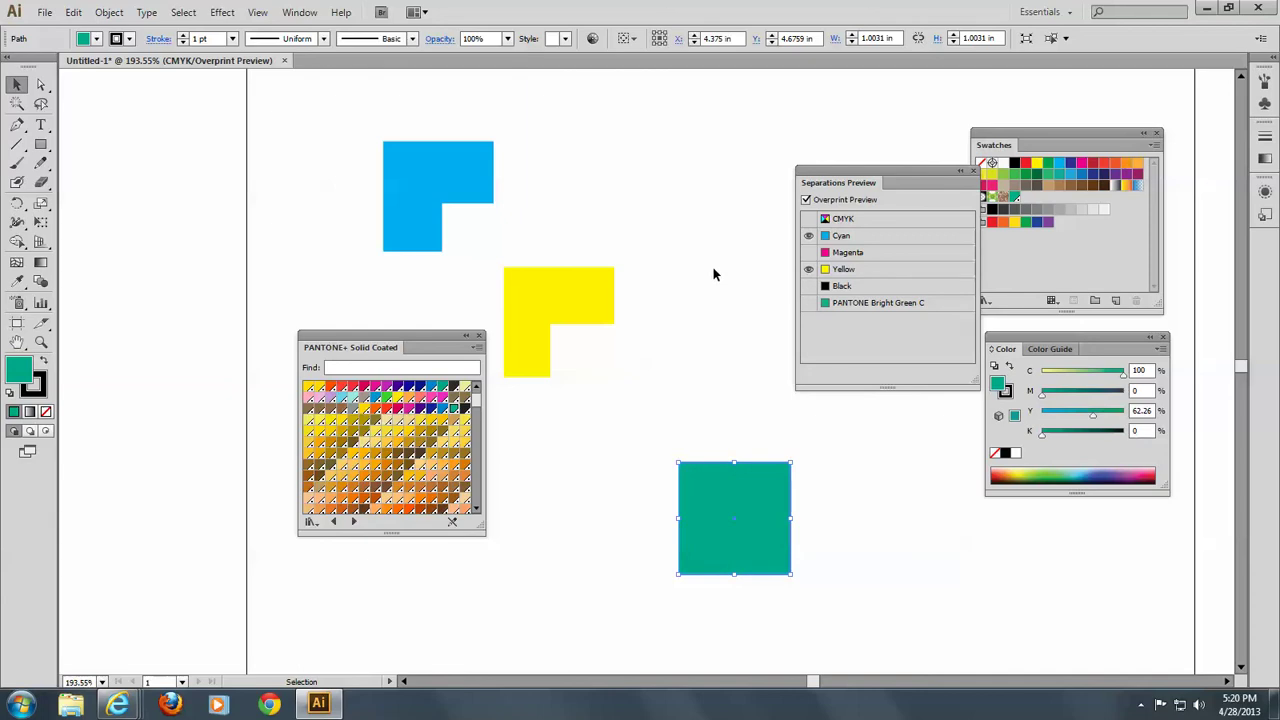
Step: Fit the artboard in view with Ctrl+0 and marquee-select all the squares
key(a)
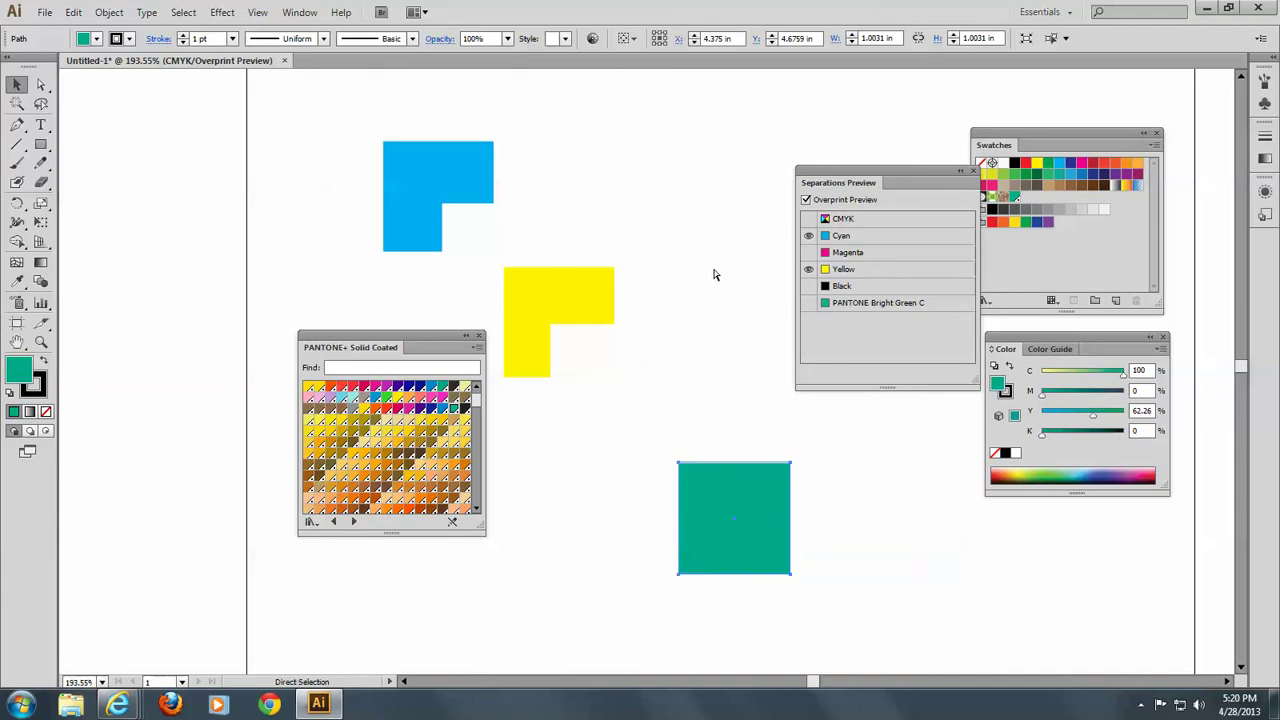
key(ctrl+0)
key(v)
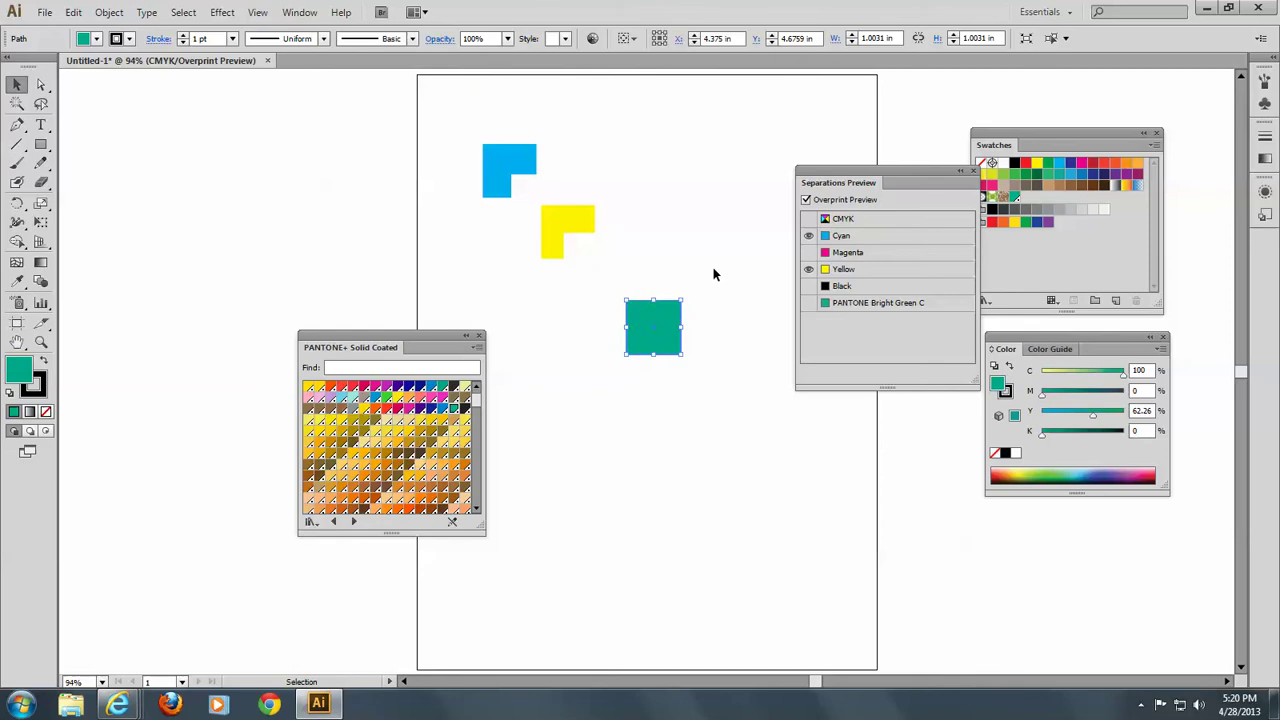
click(14, 84)
drag(428, 121, 791, 449)
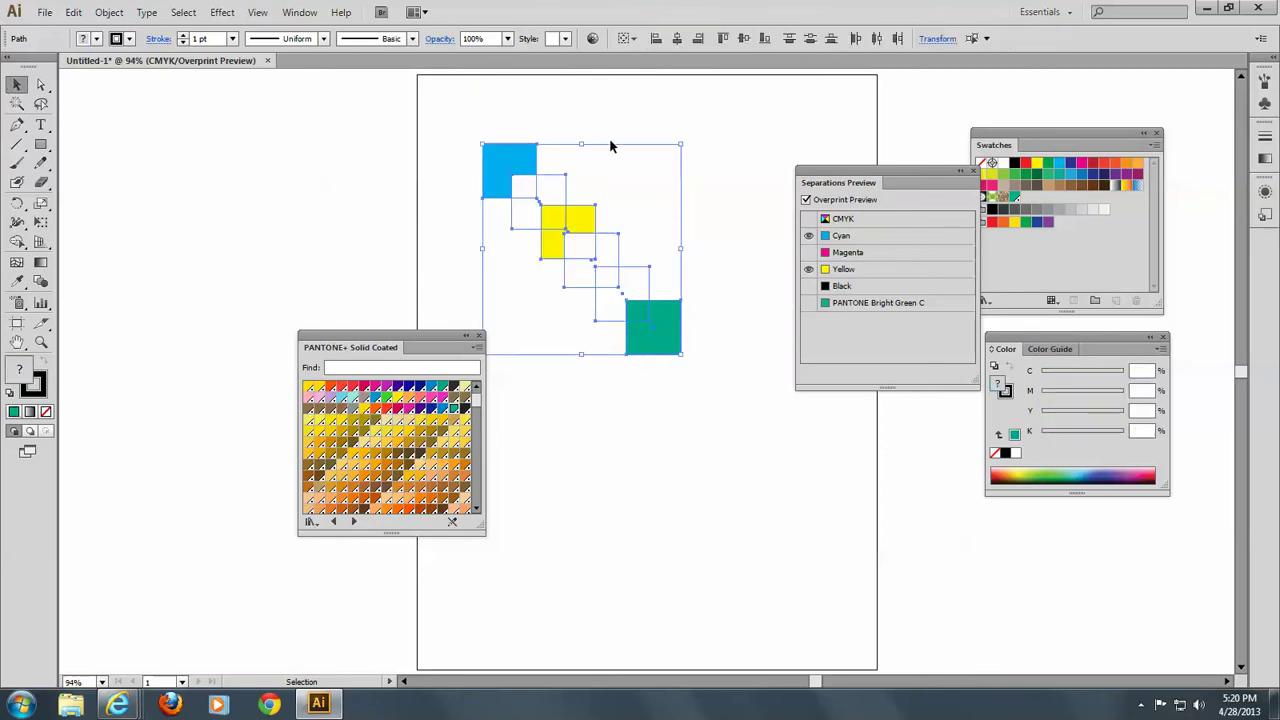
Step: Turn the CMYK plates and the PANTONE Bright Green C plate back on, then deselect
click(809, 219)
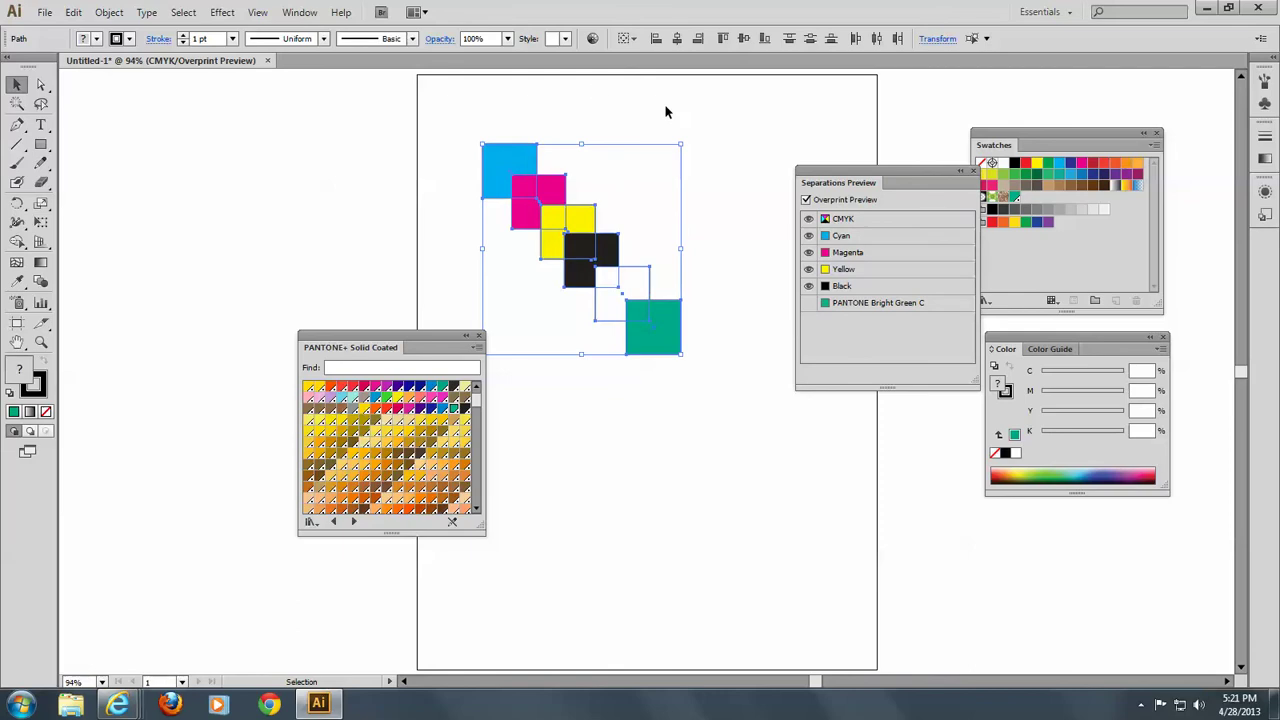
click(720, 147)
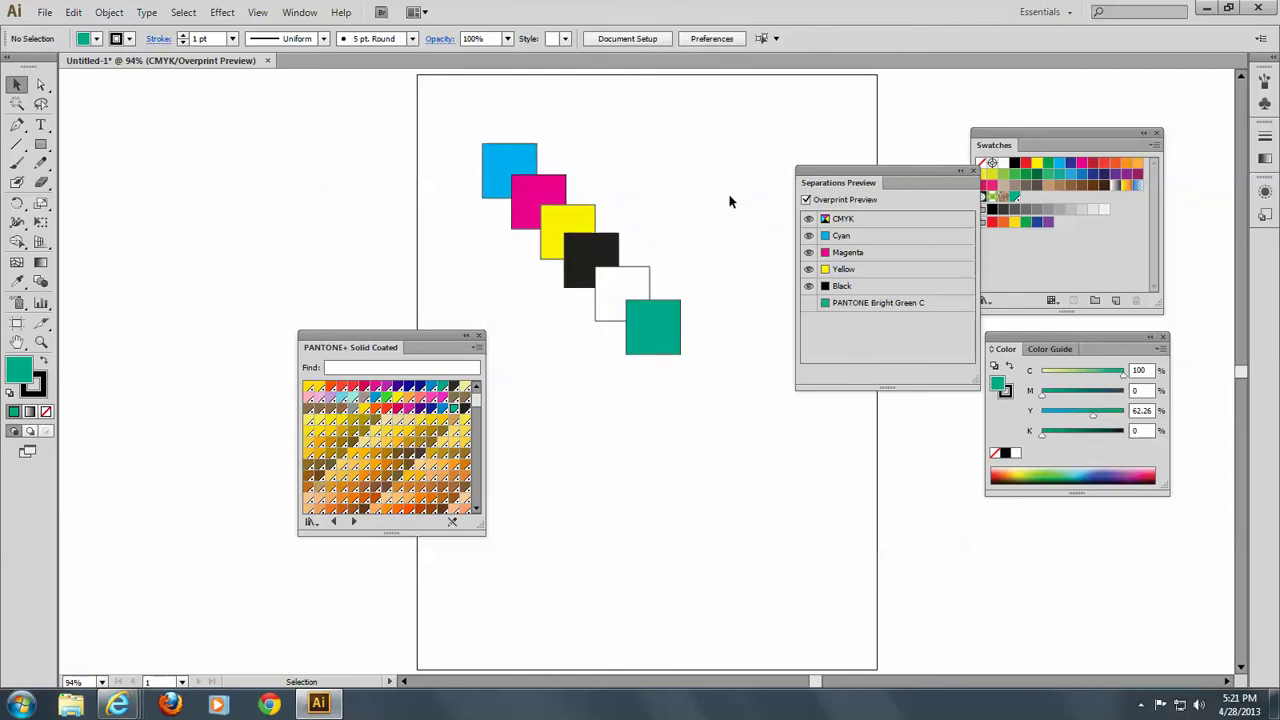
click(628, 291)
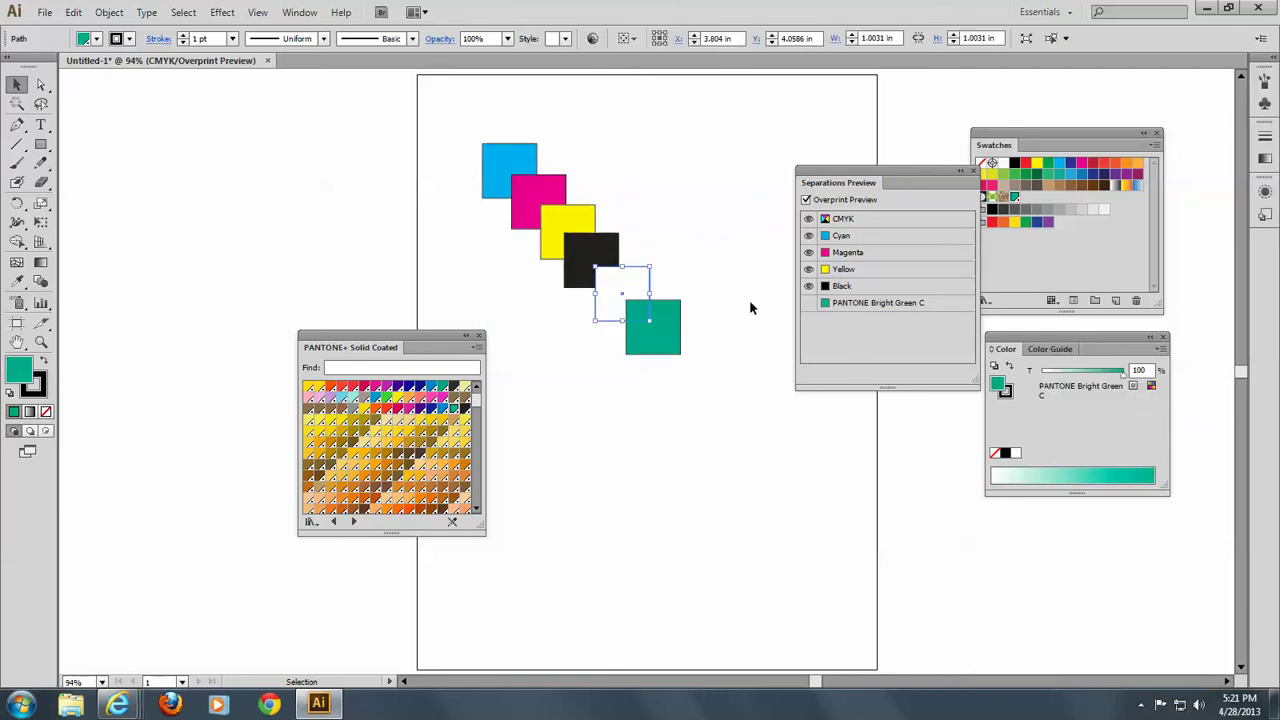
click(808, 303)
click(763, 196)
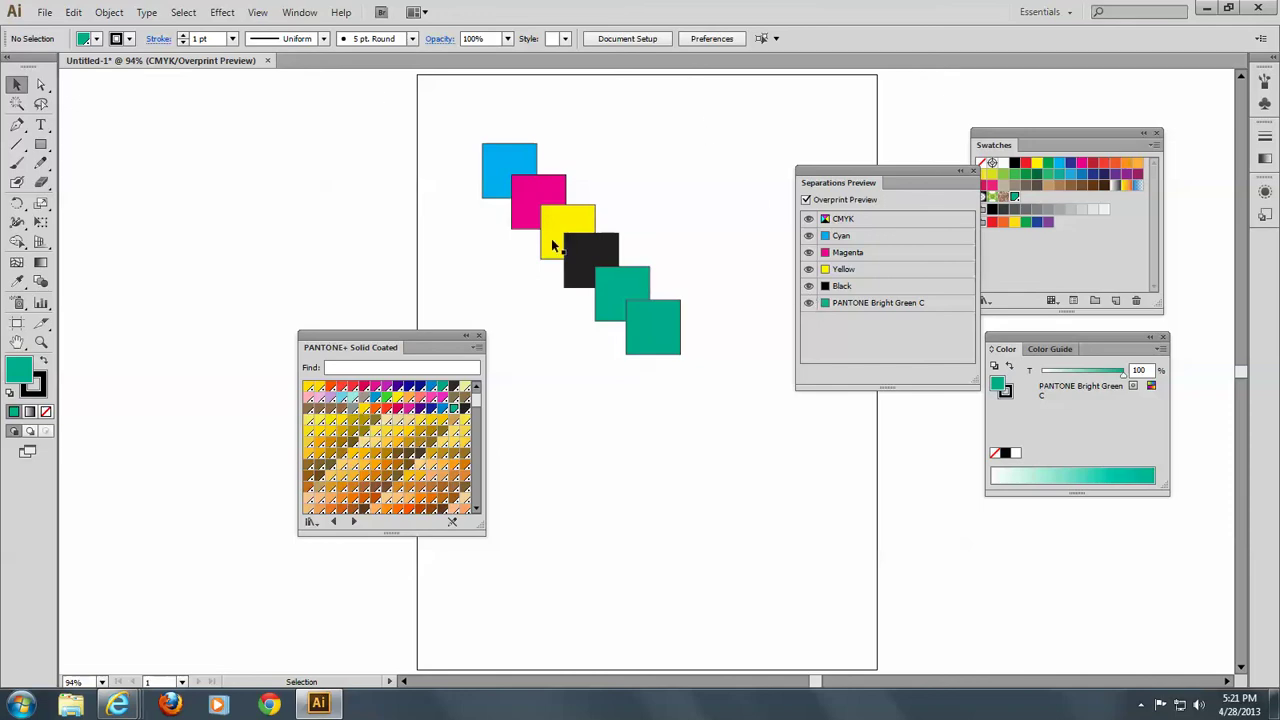
click(44, 14)
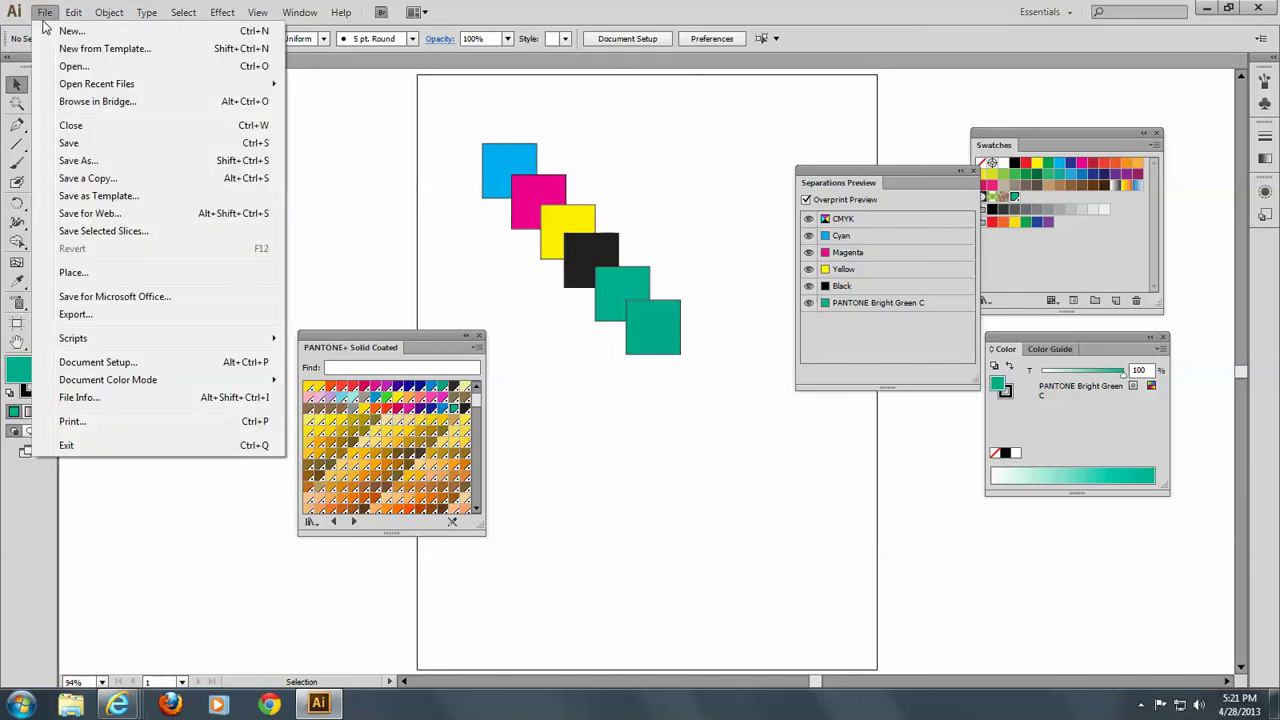
click(72, 421)
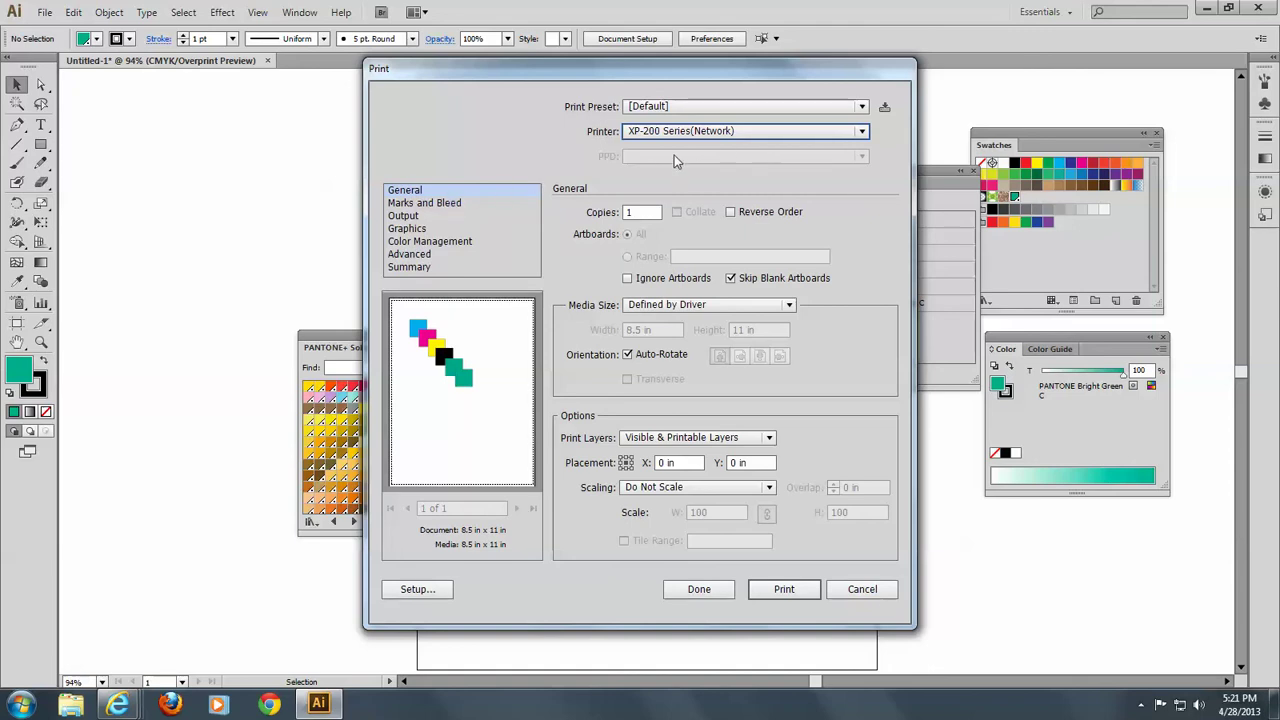
click(862, 134)
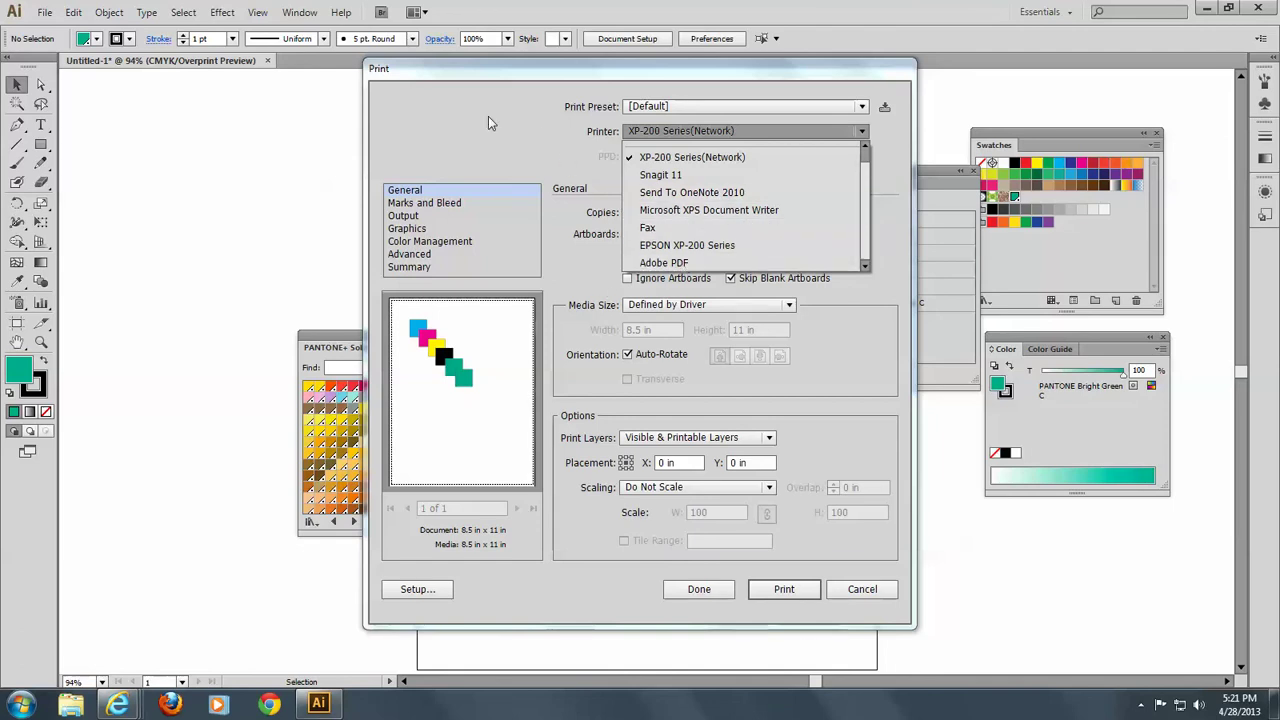
click(240, 157)
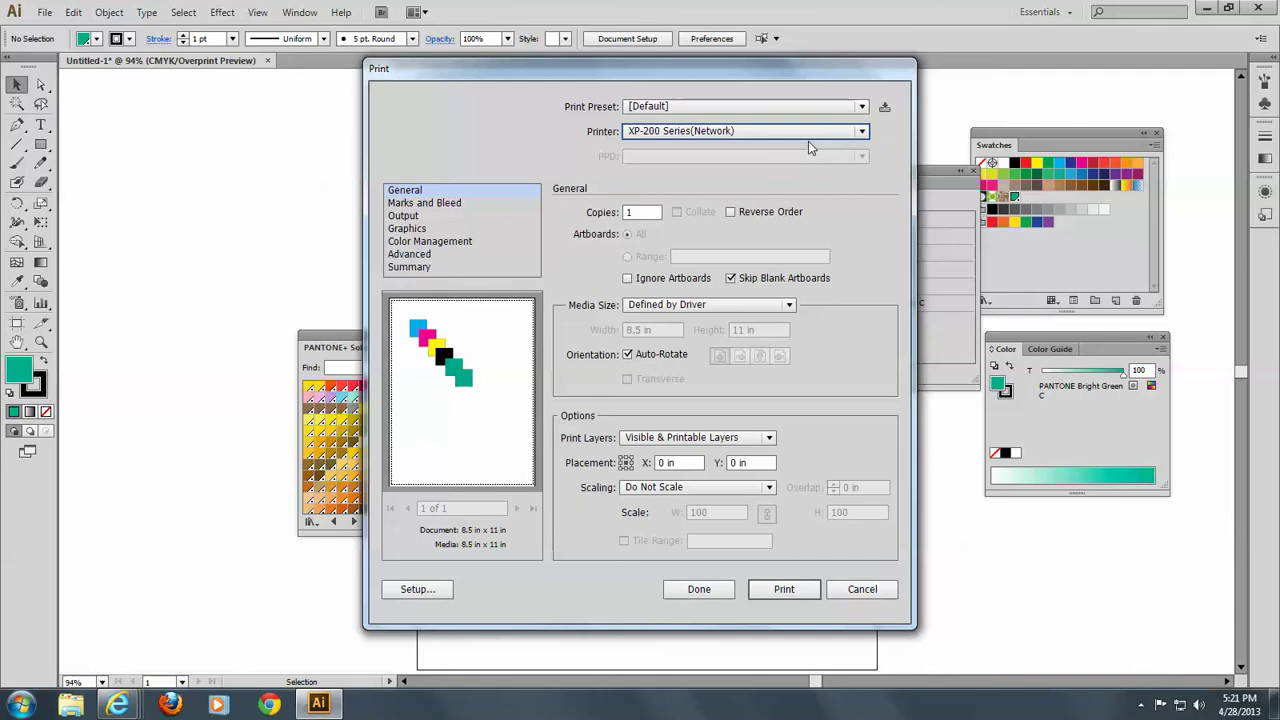
click(459, 204)
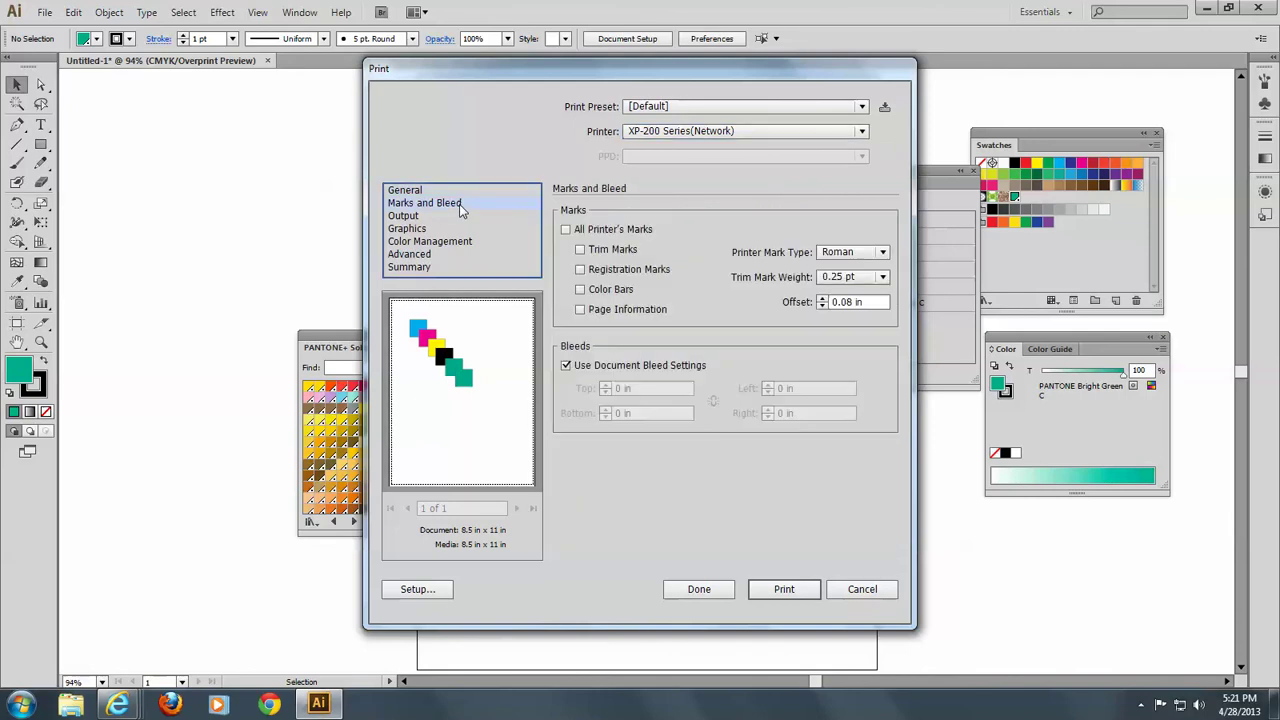
click(405, 217)
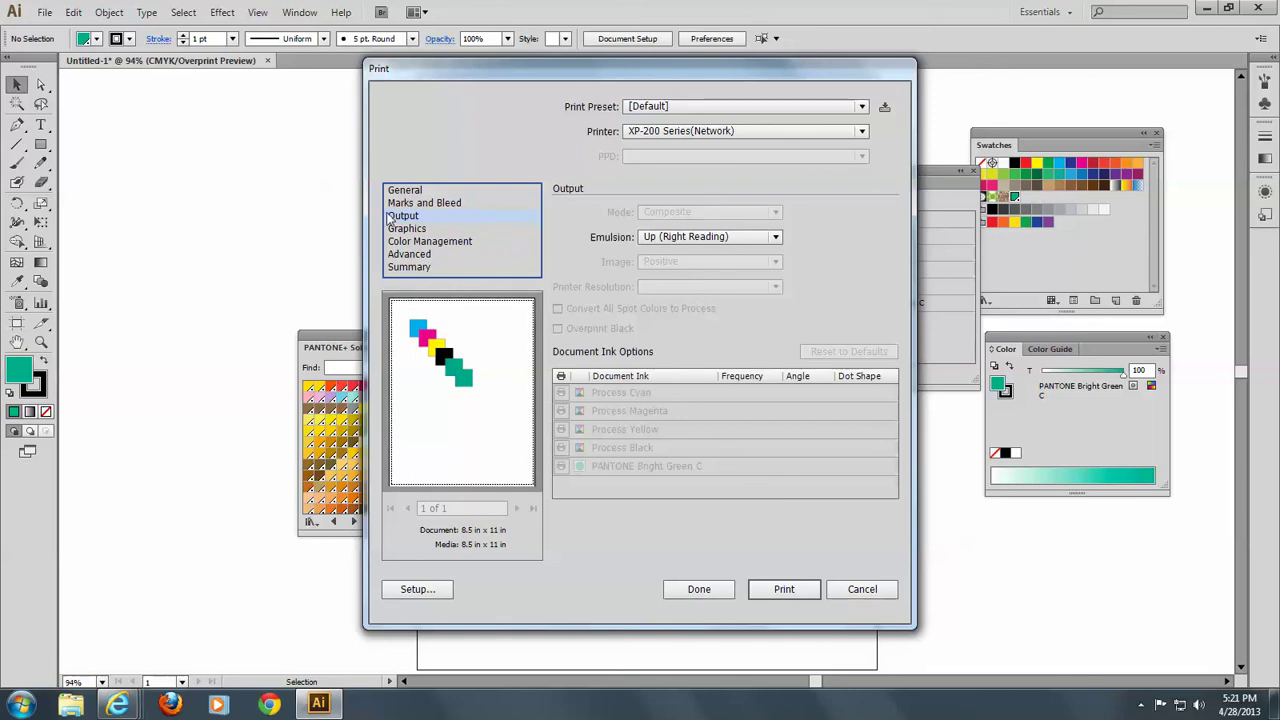
click(414, 246)
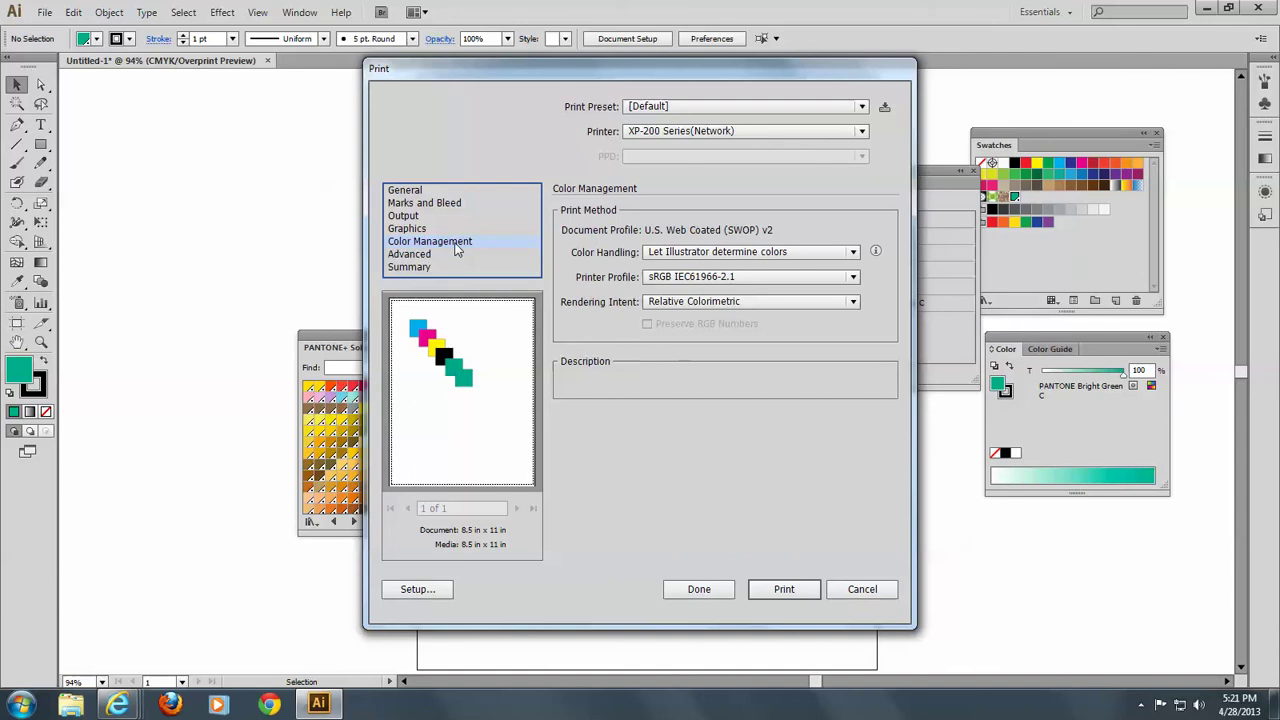
click(393, 257)
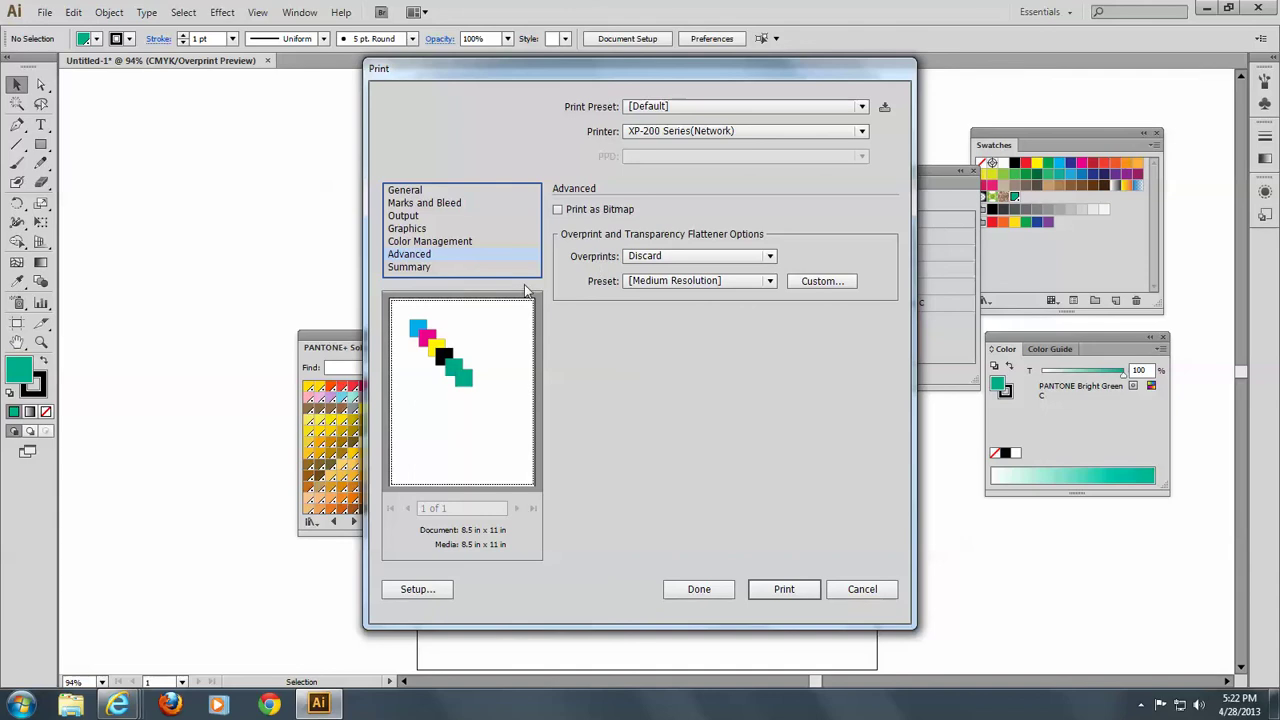
click(397, 268)
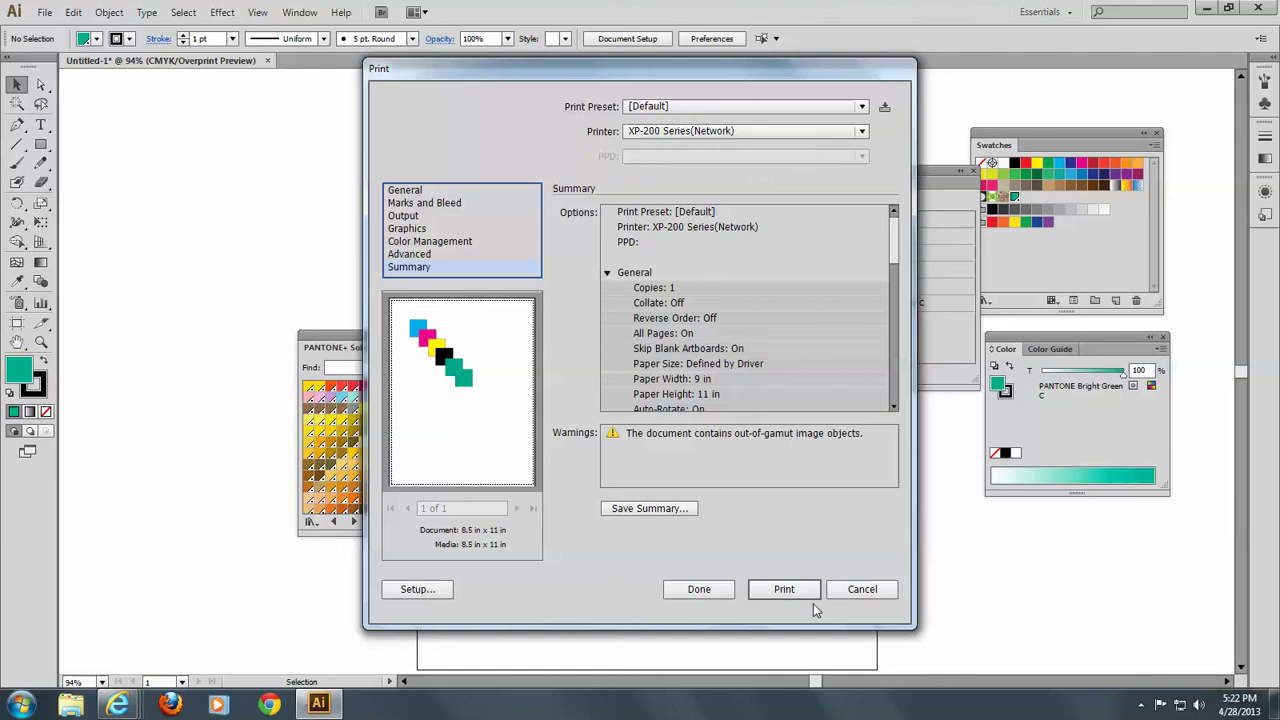
click(862, 590)
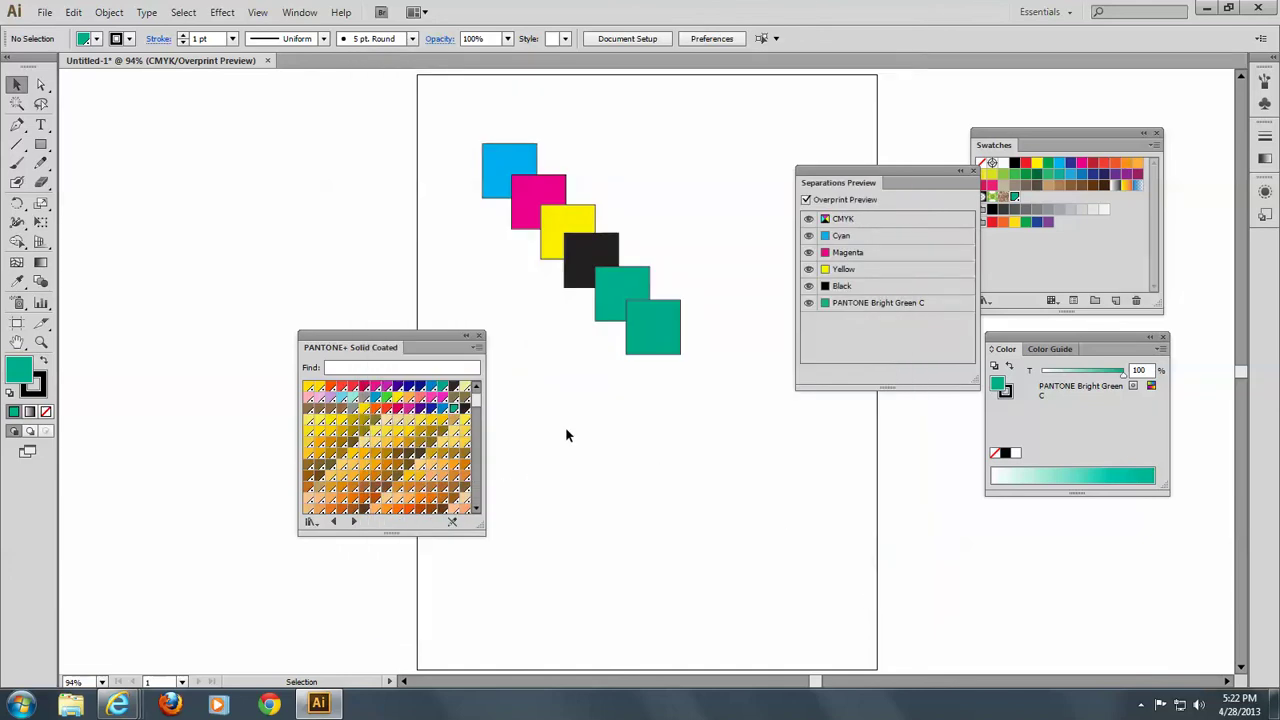
Step: Move the PANTONE+ Solid Coated panel aside, choose the Ellipse Tool, and set fill None with a K=100 stroke
drag(421, 346, 225, 279)
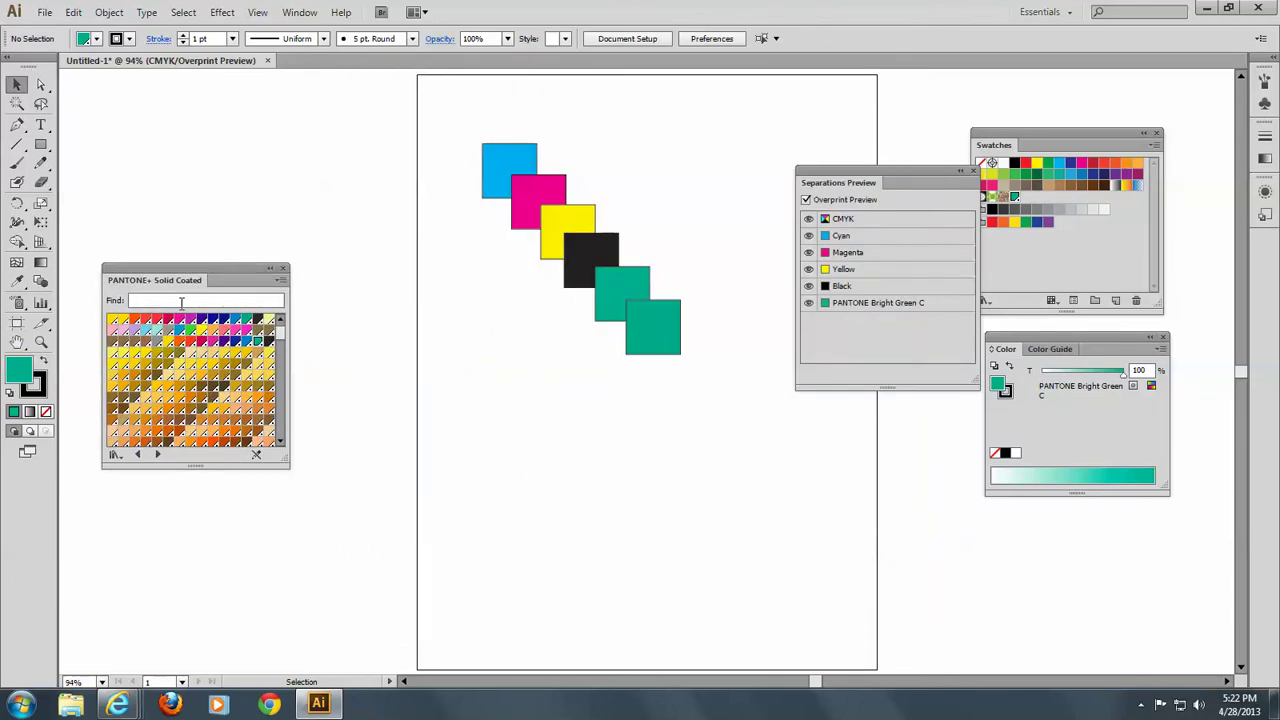
drag(40, 144, 116, 195)
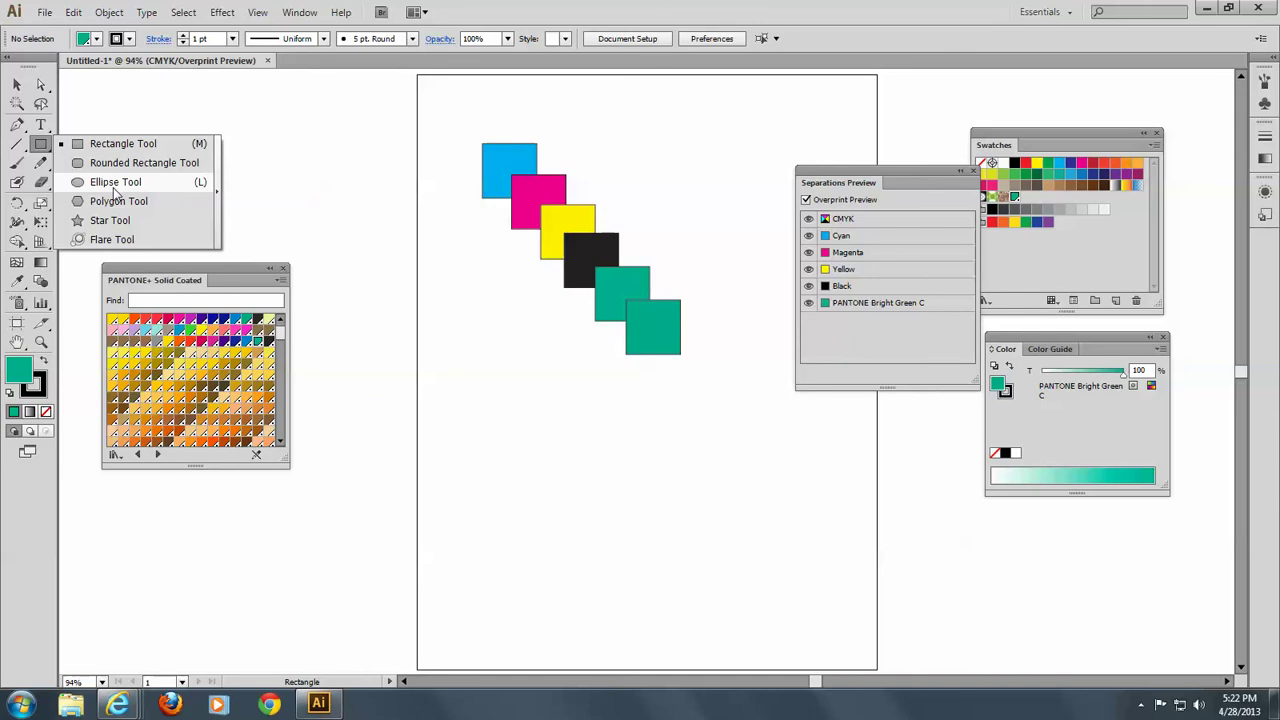
click(115, 183)
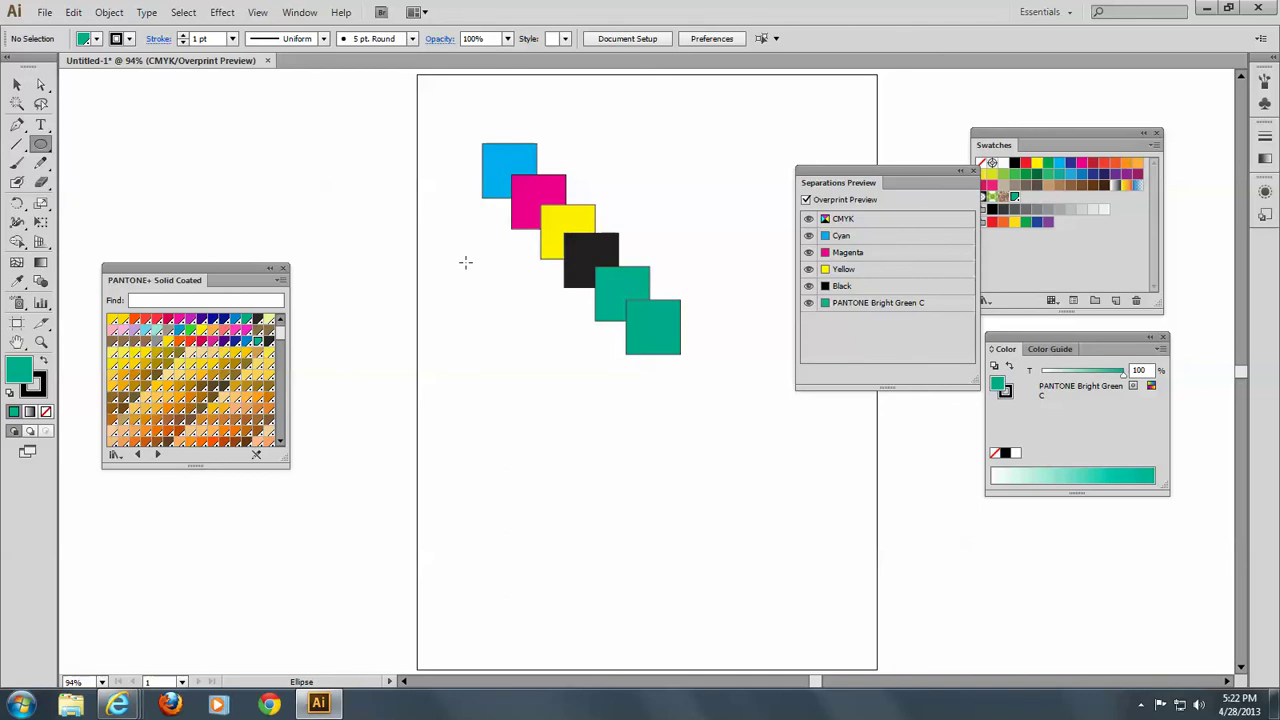
click(46, 412)
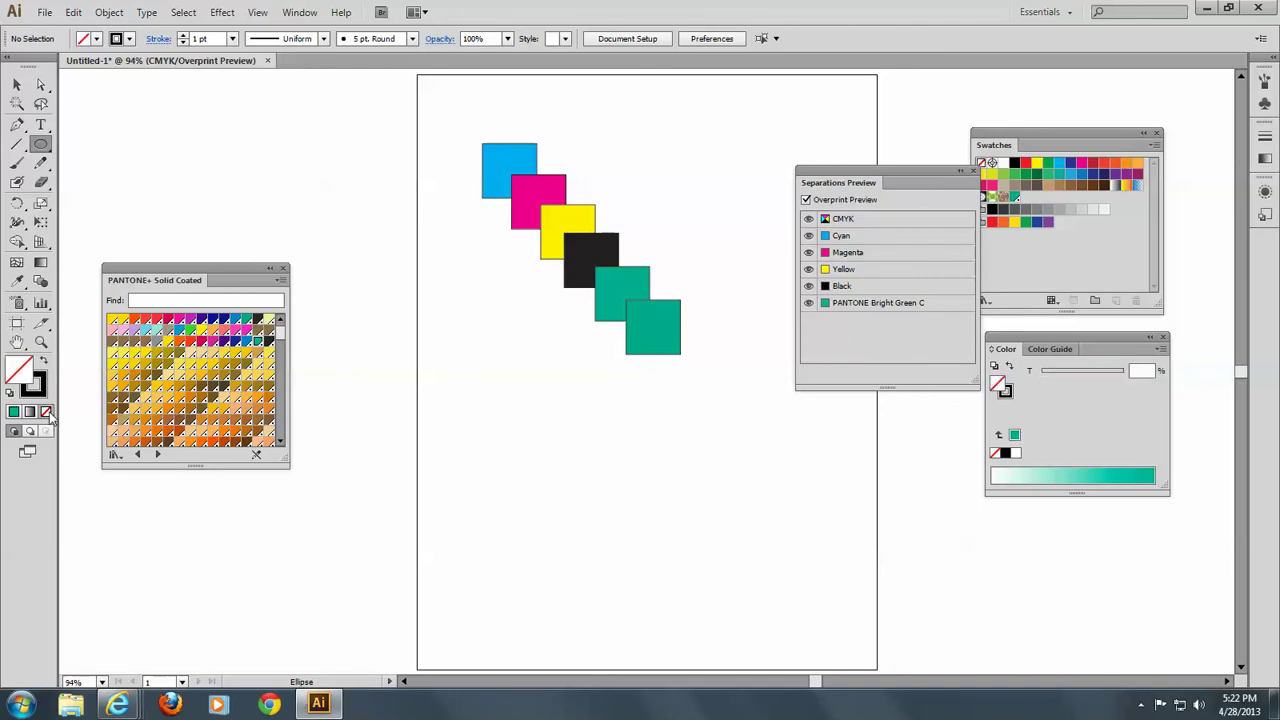
click(38, 390)
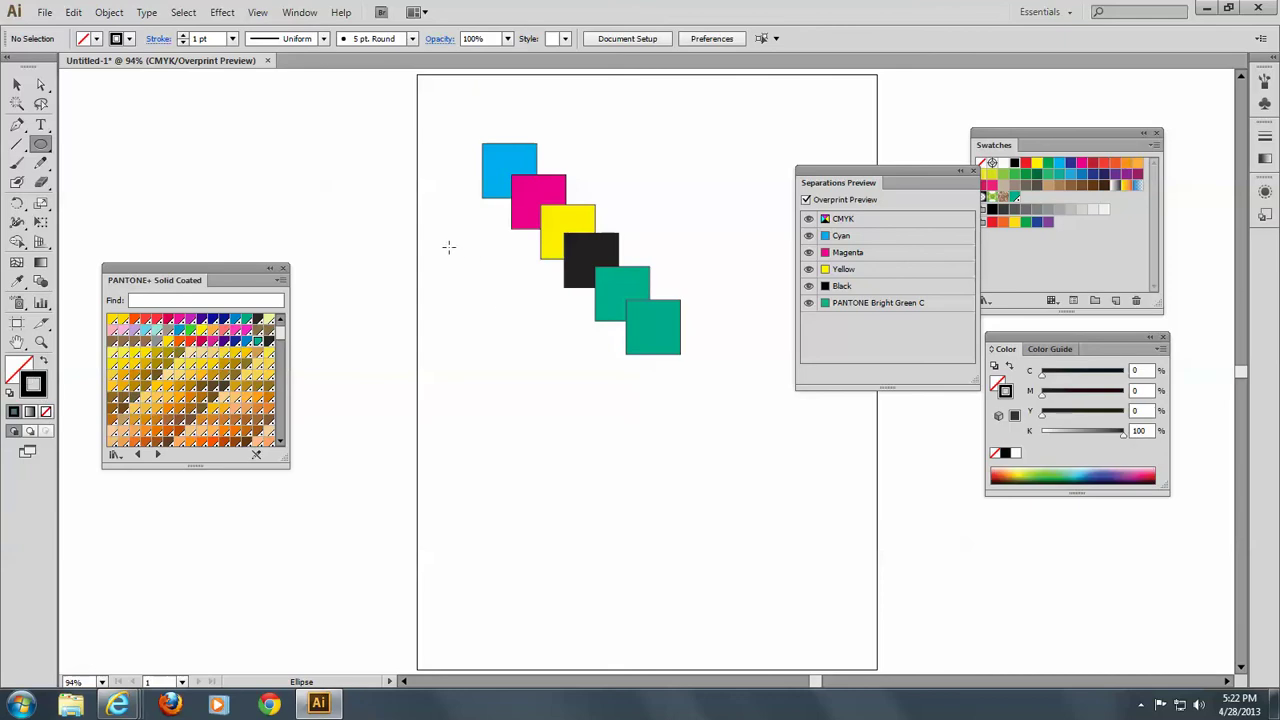
Step: Draw a small circle left of the squares and set its stroke to C100 M100 Y100 K100
drag(449, 247, 457, 257)
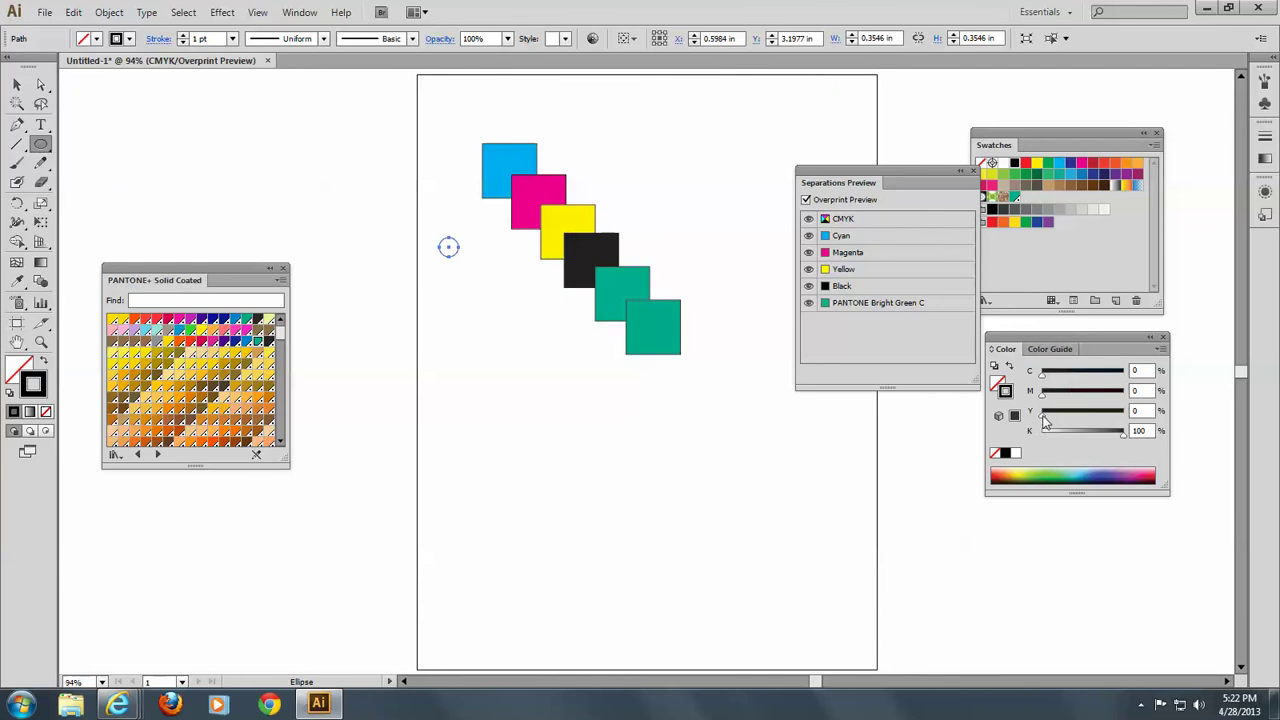
drag(1042, 415, 1124, 415)
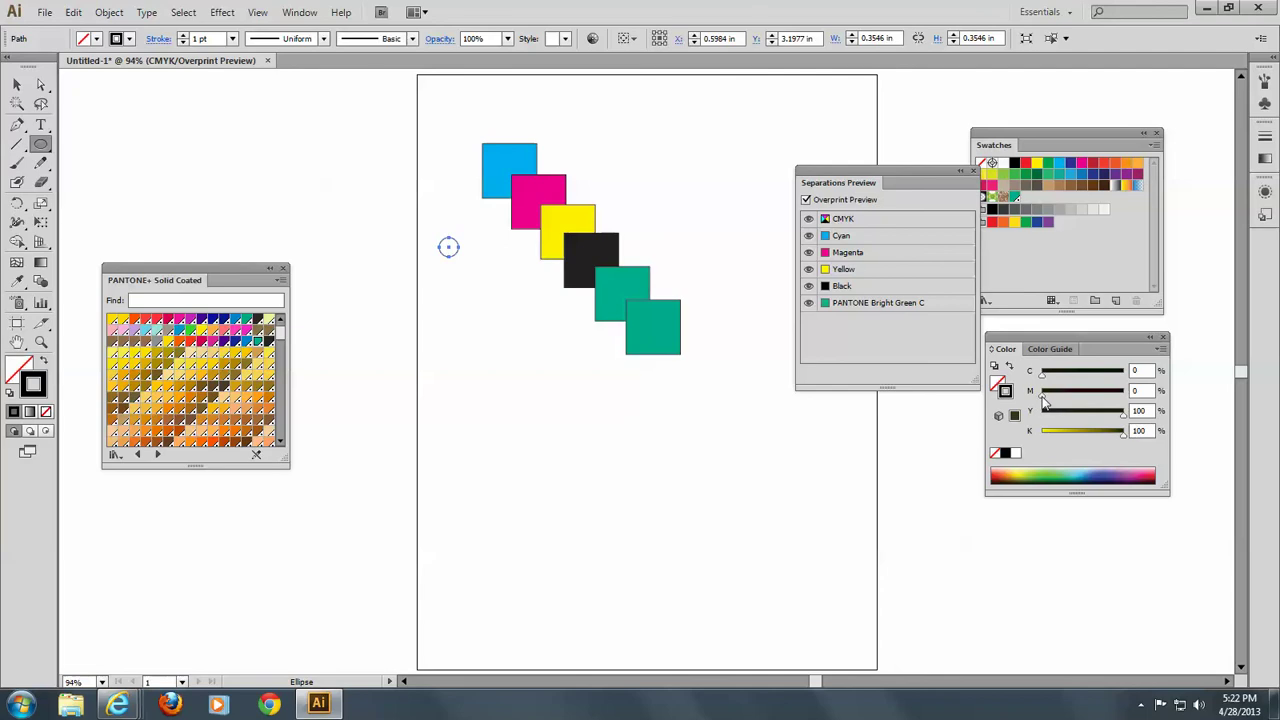
drag(1044, 398, 1170, 390)
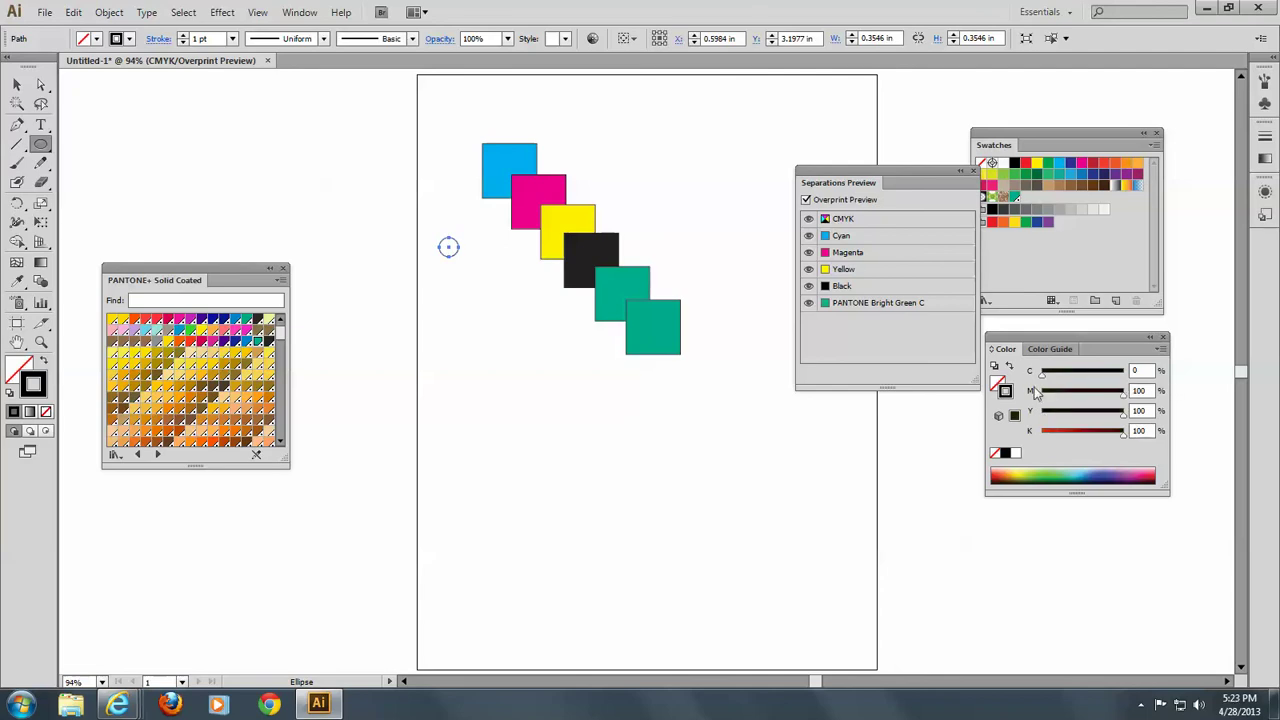
drag(1092, 377, 1124, 374)
Step: Draw a vertical Pen line through the small circle
click(17, 127)
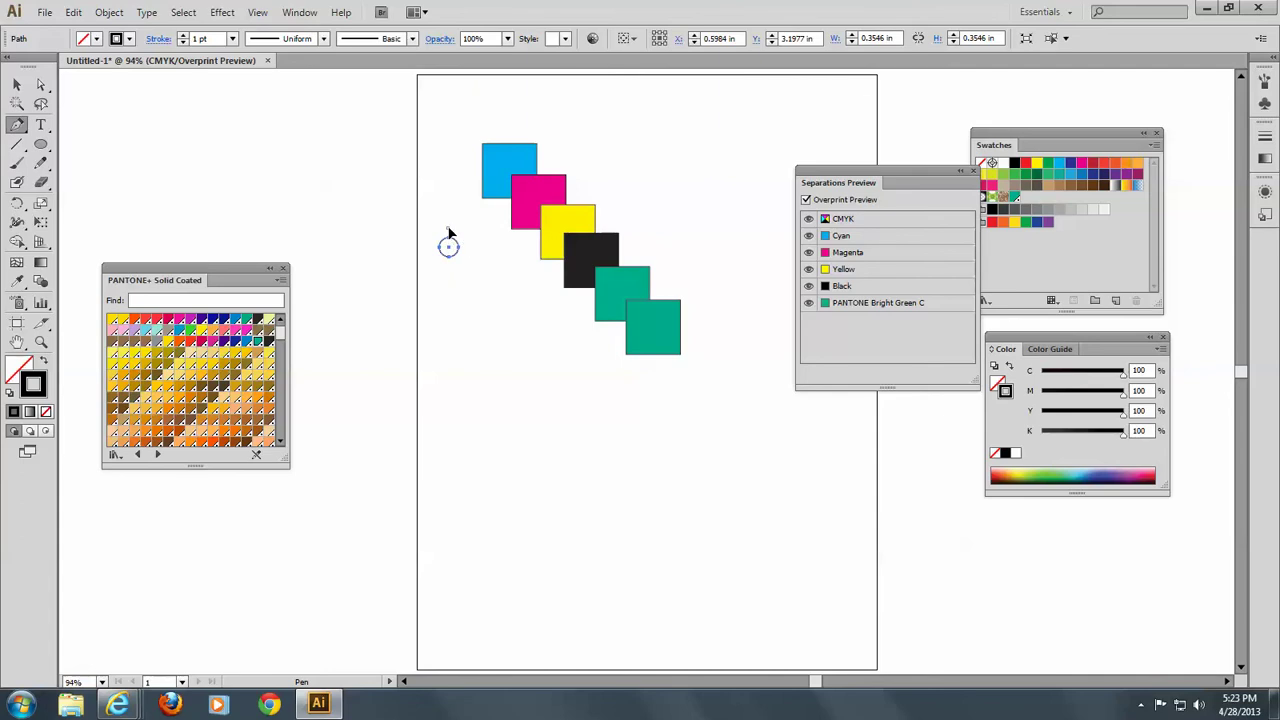
click(448, 229)
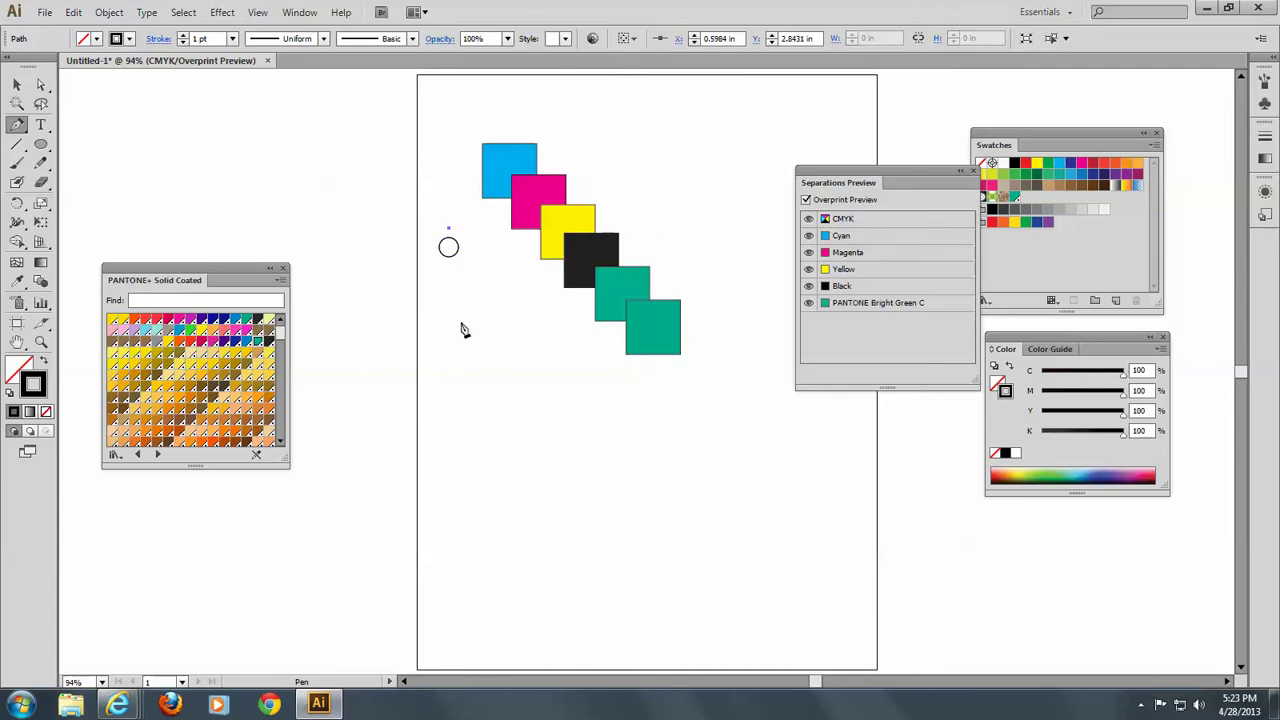
key(alt)
click(449, 274)
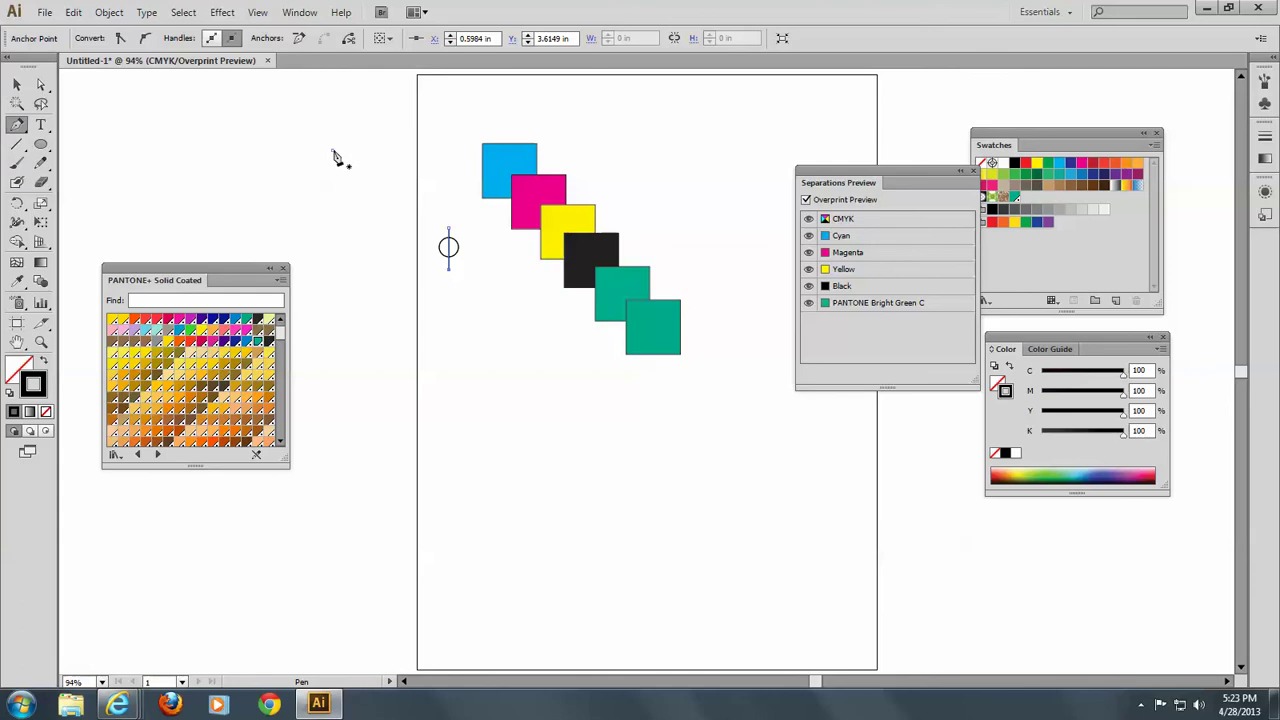
click(333, 150)
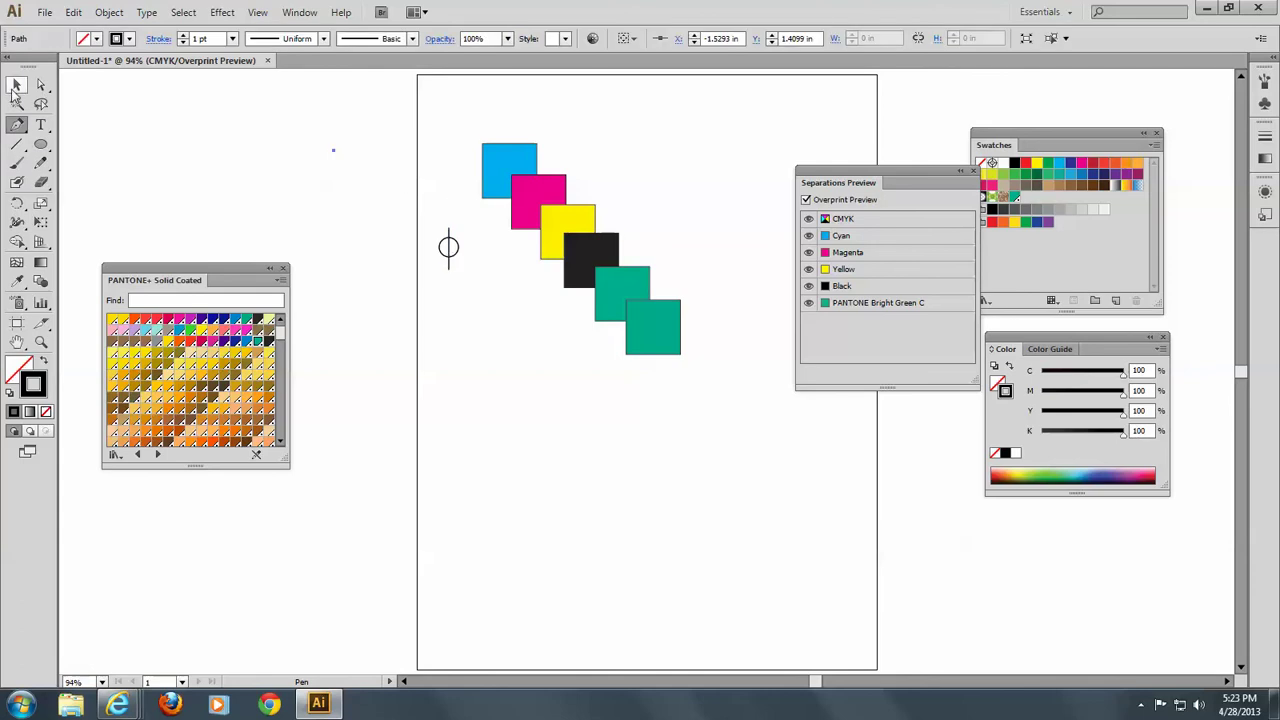
Step: Make a 90° rotated copy of the vertical line with the Rotate tool to form the crosshair
click(16, 84)
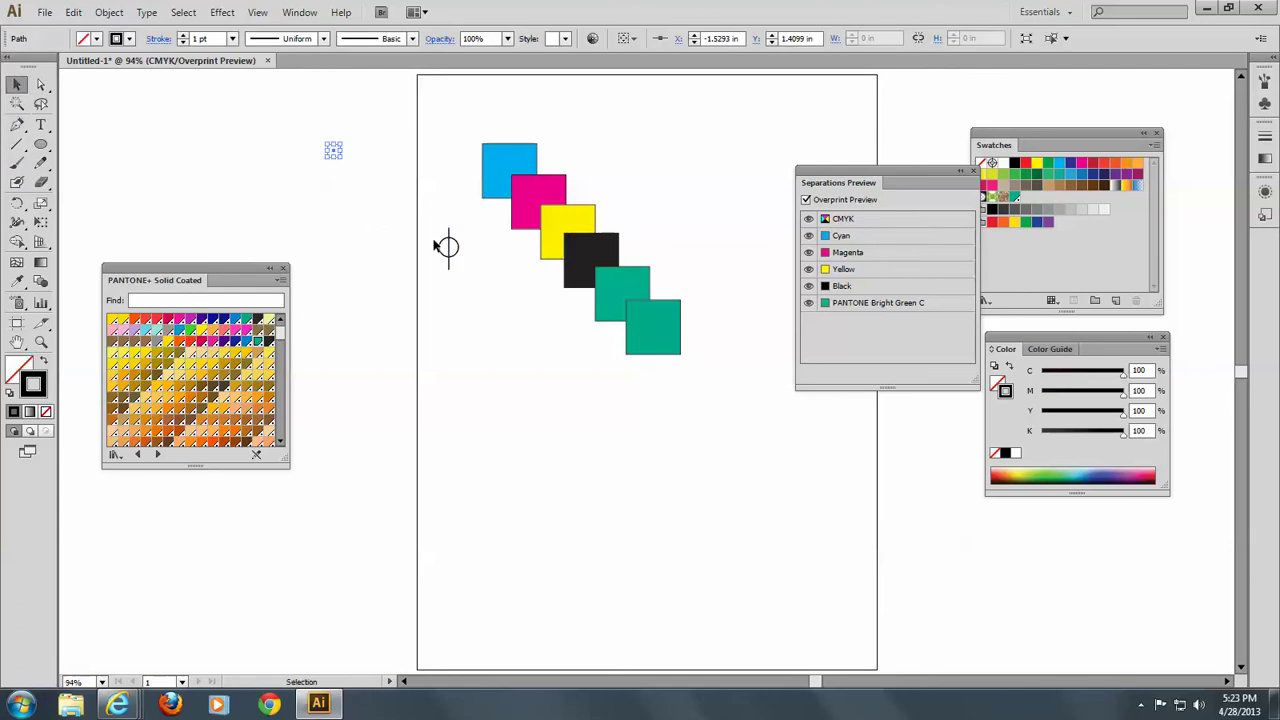
click(459, 232)
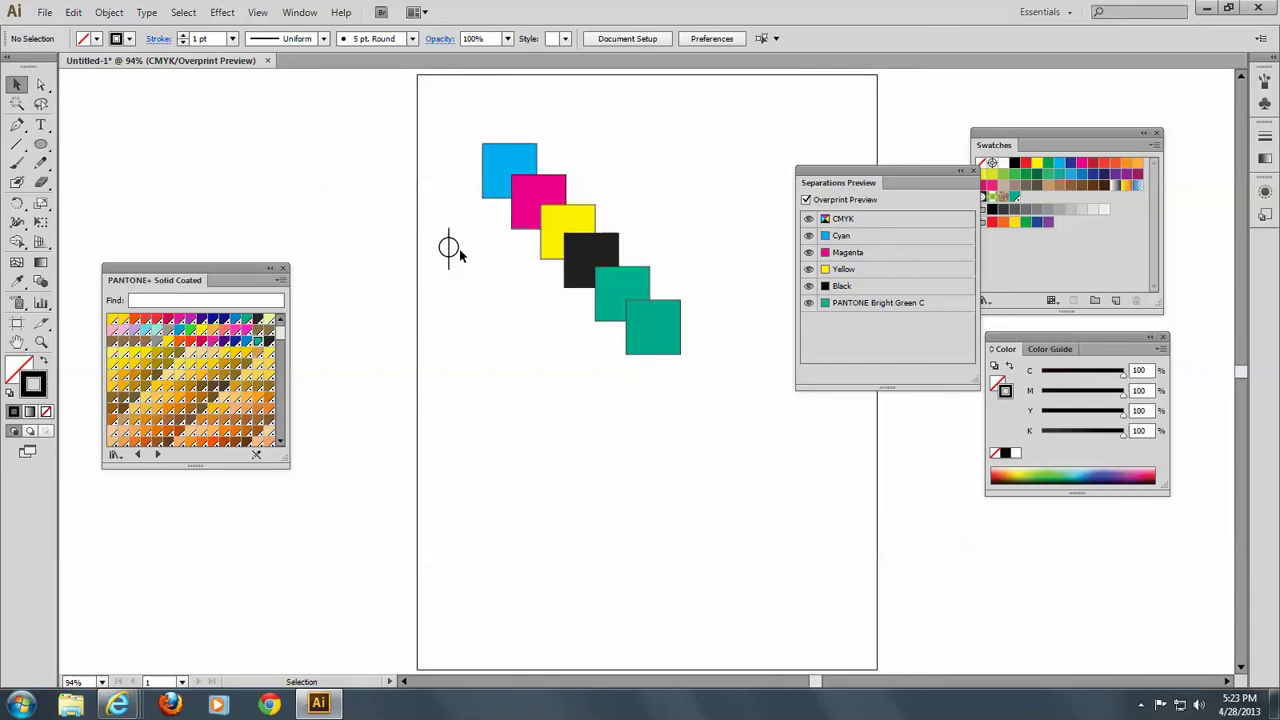
click(448, 250)
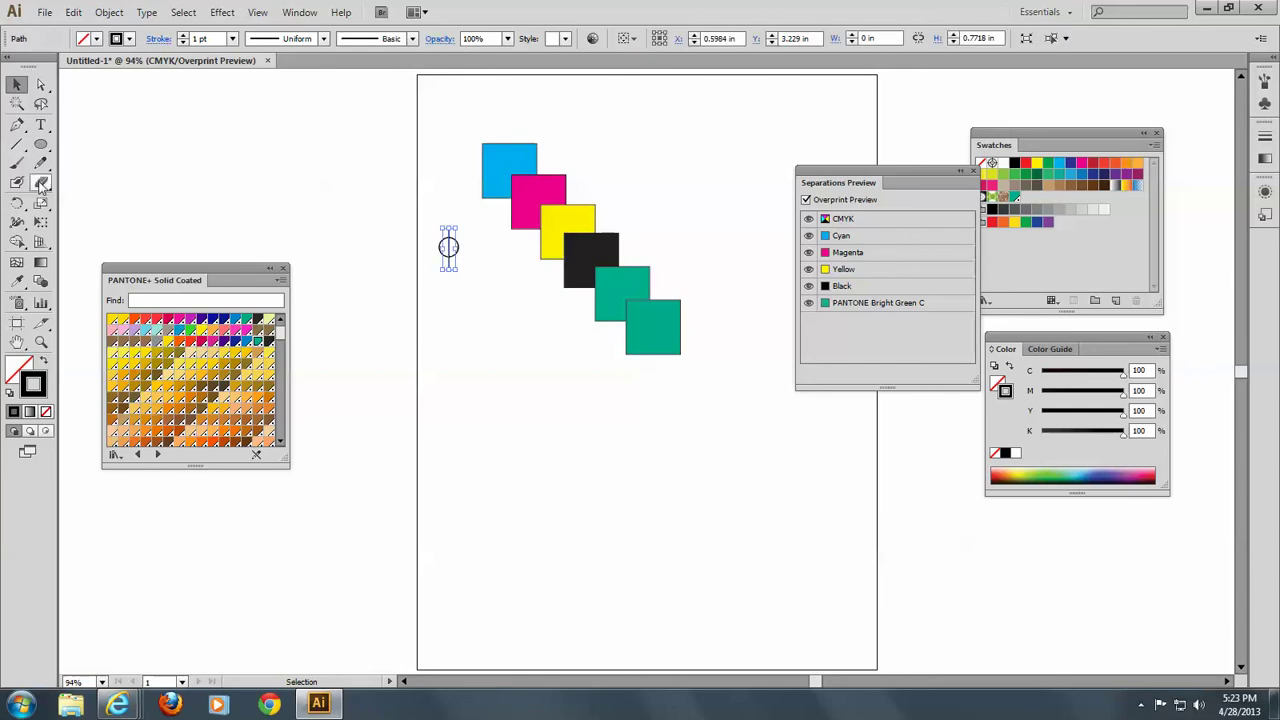
click(16, 203)
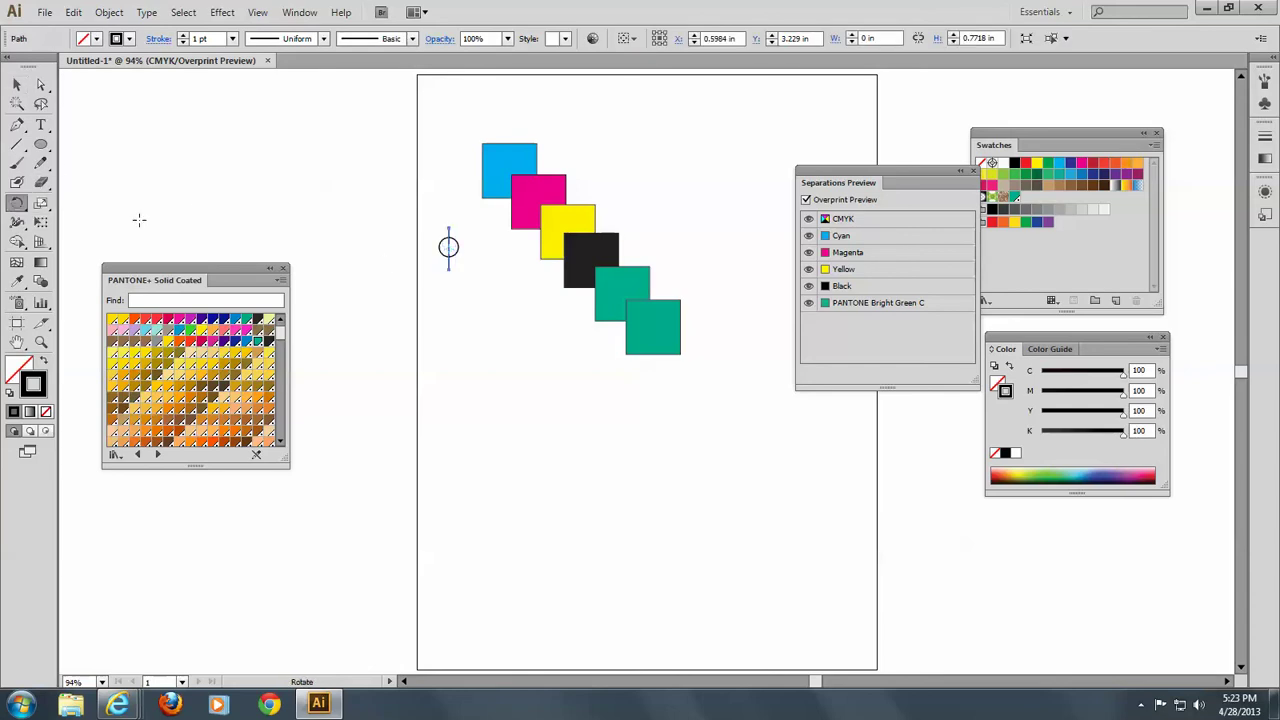
alt+click(448, 247)
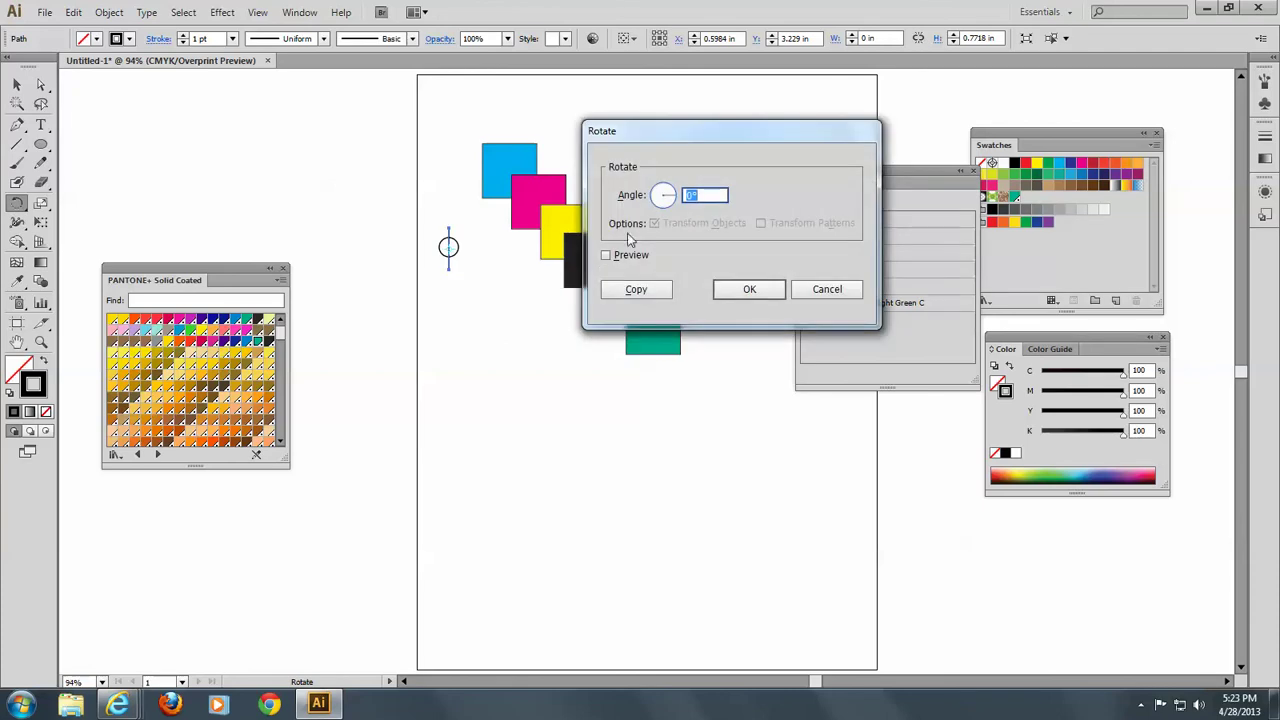
text(90)
click(636, 290)
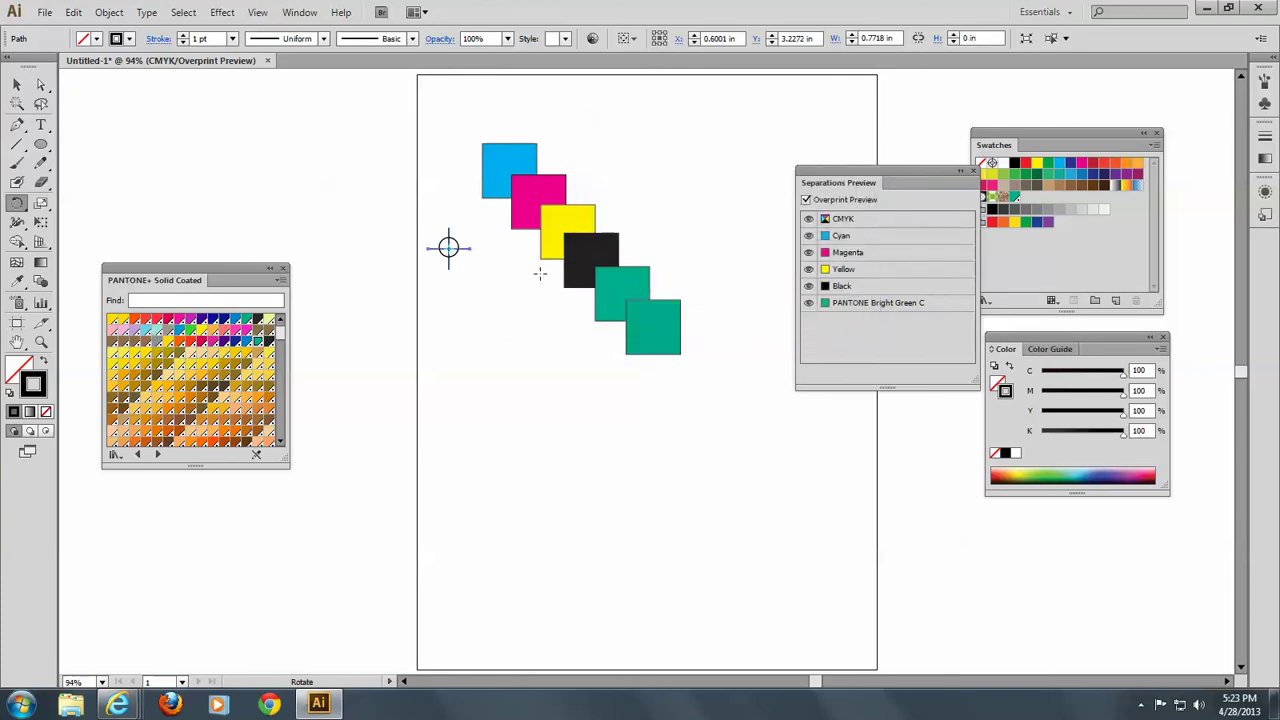
click(16, 84)
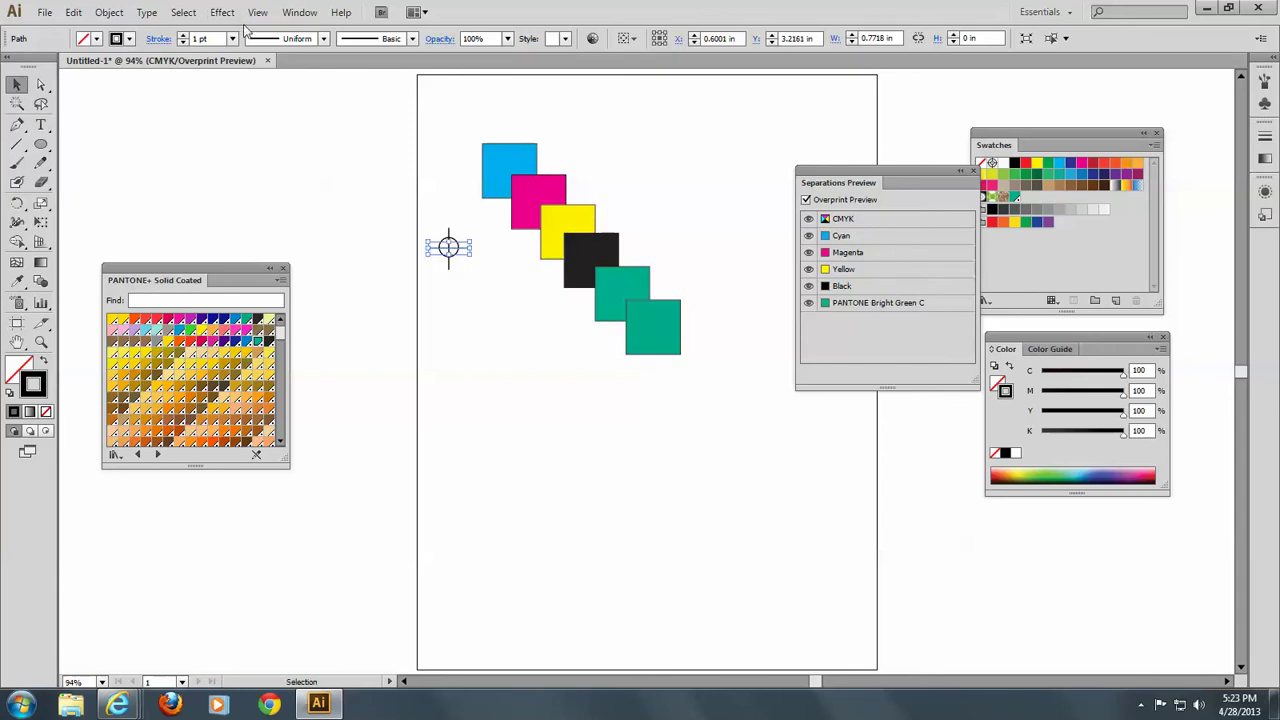
click(438, 167)
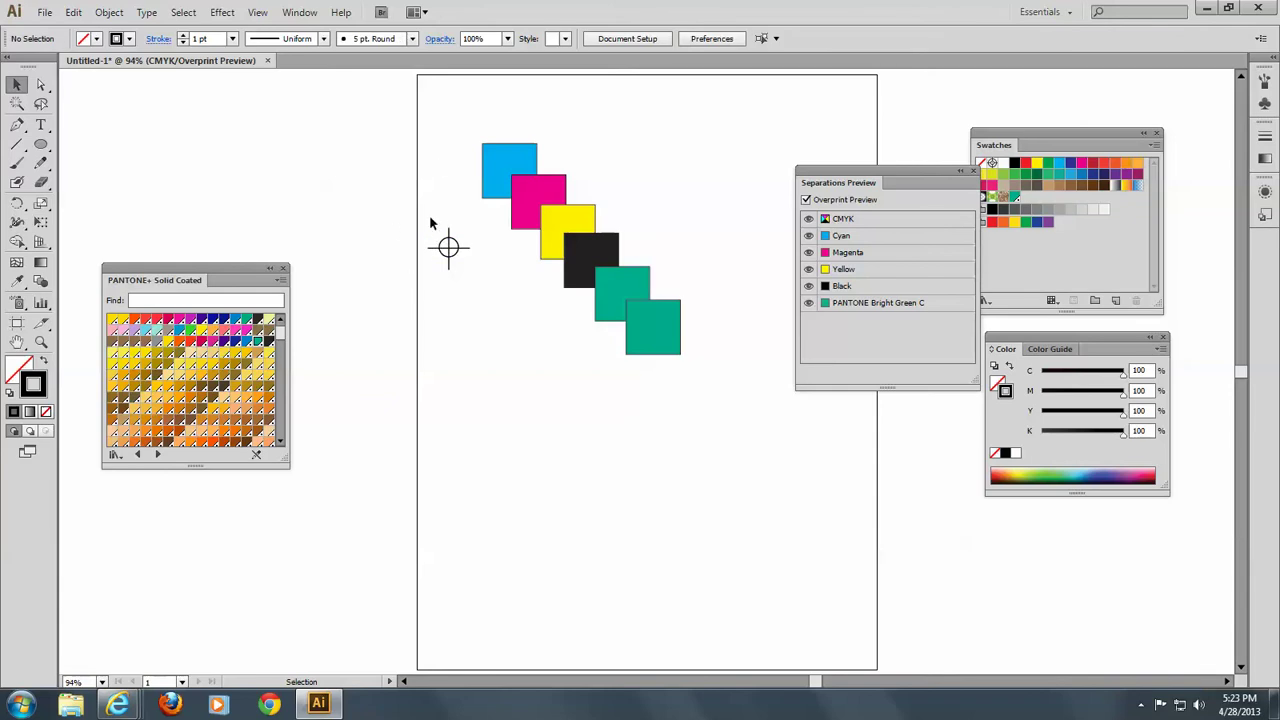
Step: Select the circle and both lines and group them with Object > Group
drag(425, 214, 477, 279)
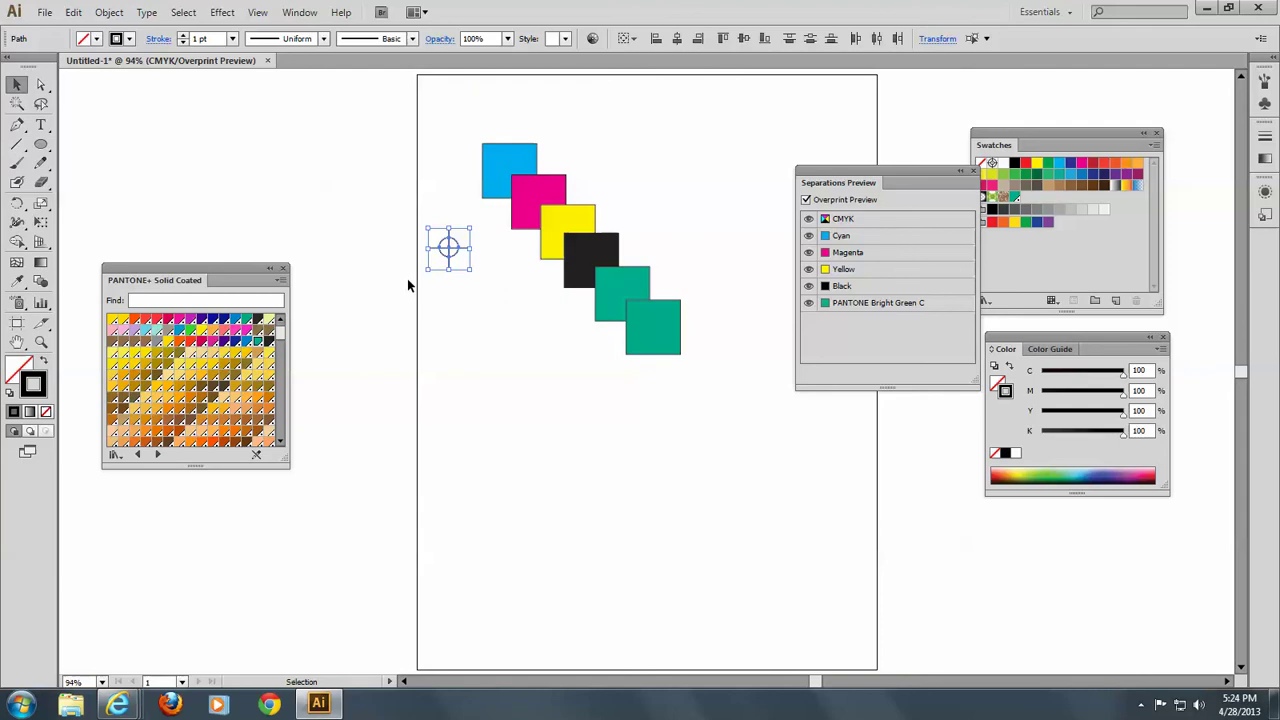
click(108, 14)
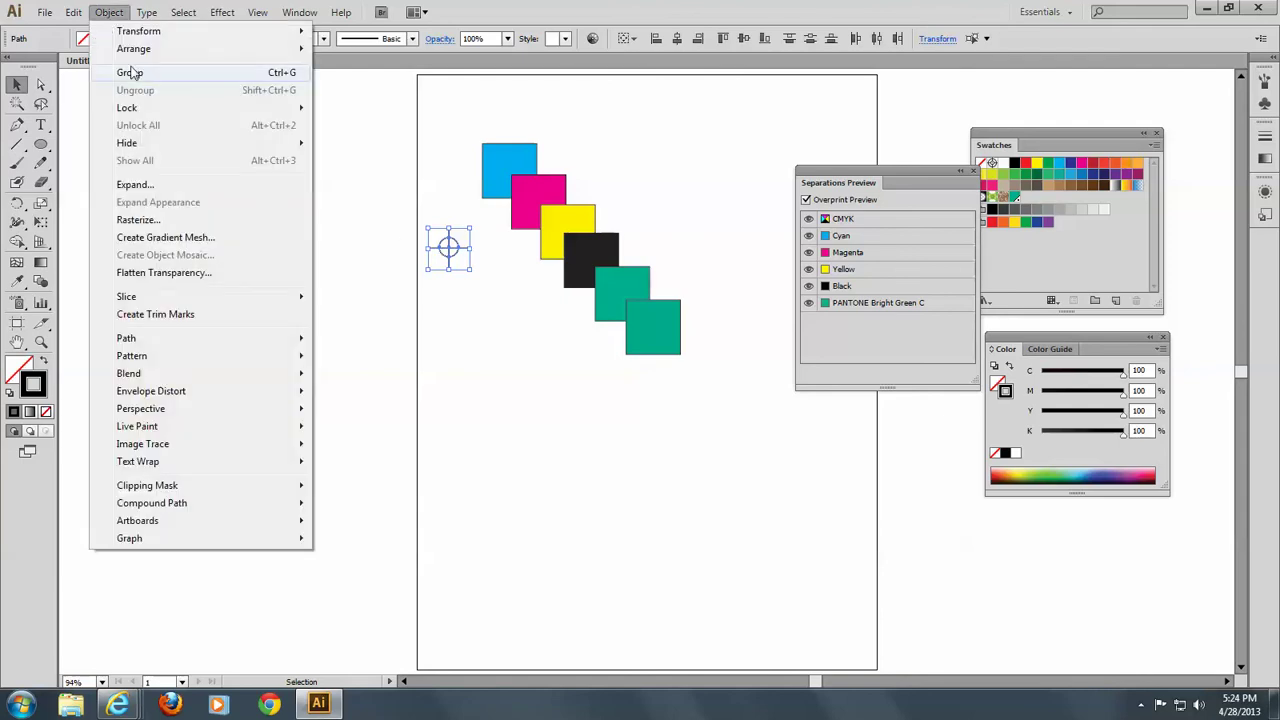
click(131, 73)
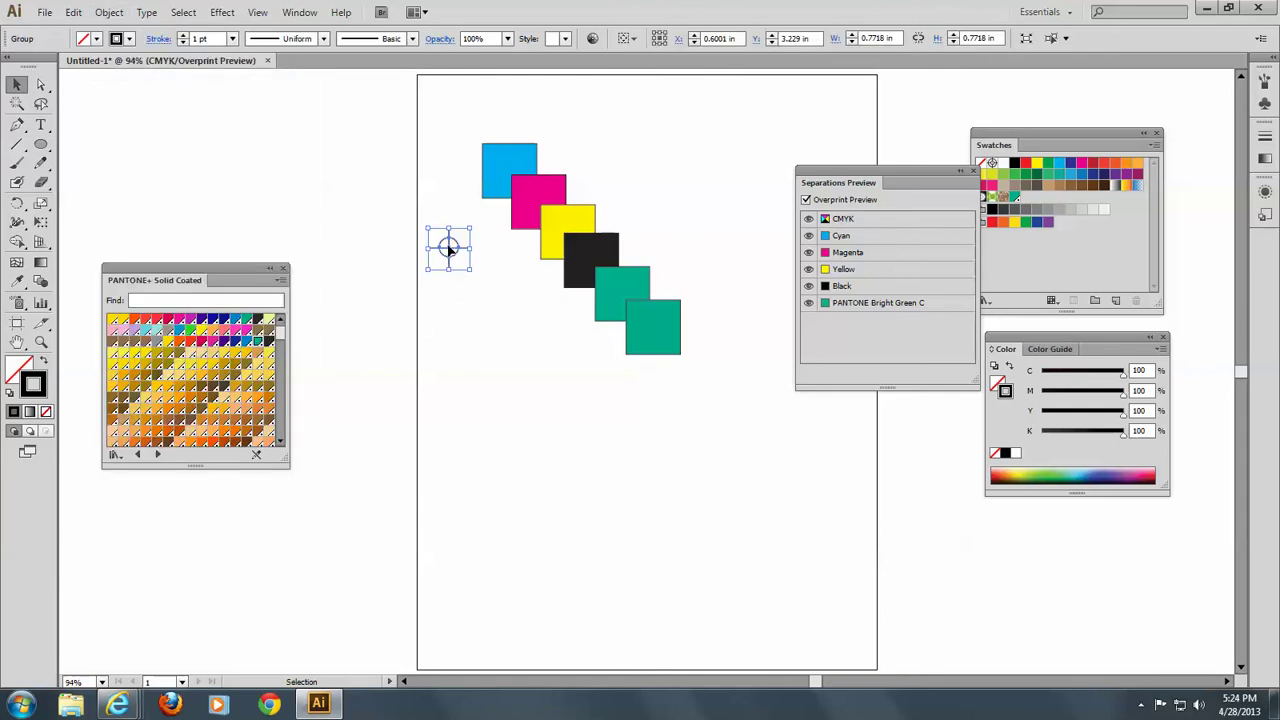
Step: Alt-drag a copy of the registration mark above the squares, then select all squares and marks
drag(451, 250, 582, 388)
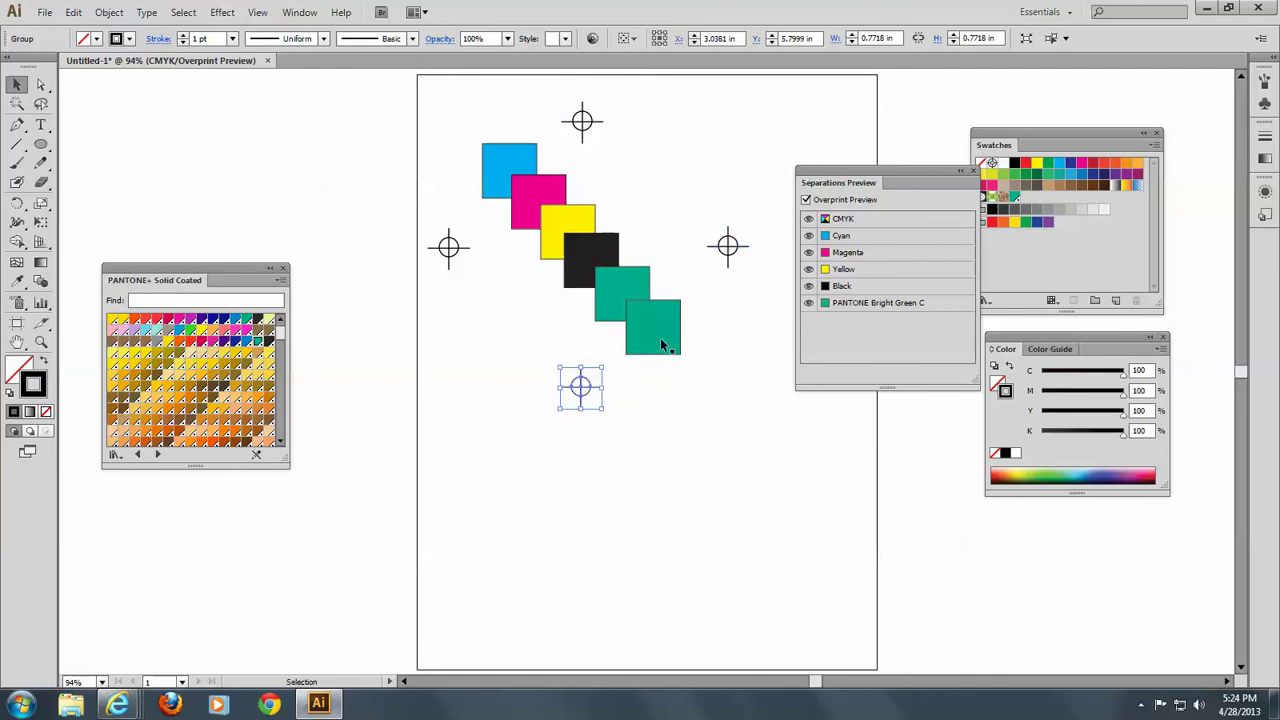
click(689, 138)
drag(382, 90, 797, 468)
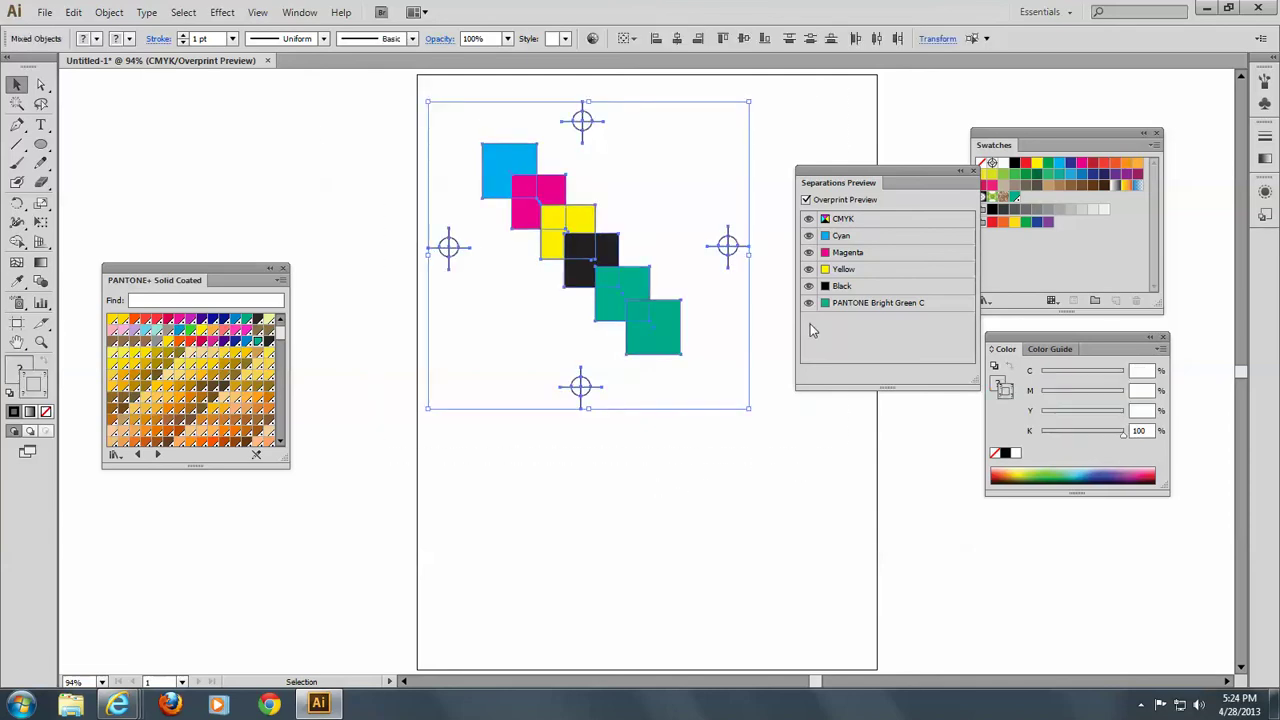
Step: Hide the Cyan, Yellow, Black and PANTONE Bright Green C plates to view Magenta alone
click(809, 235)
click(809, 269)
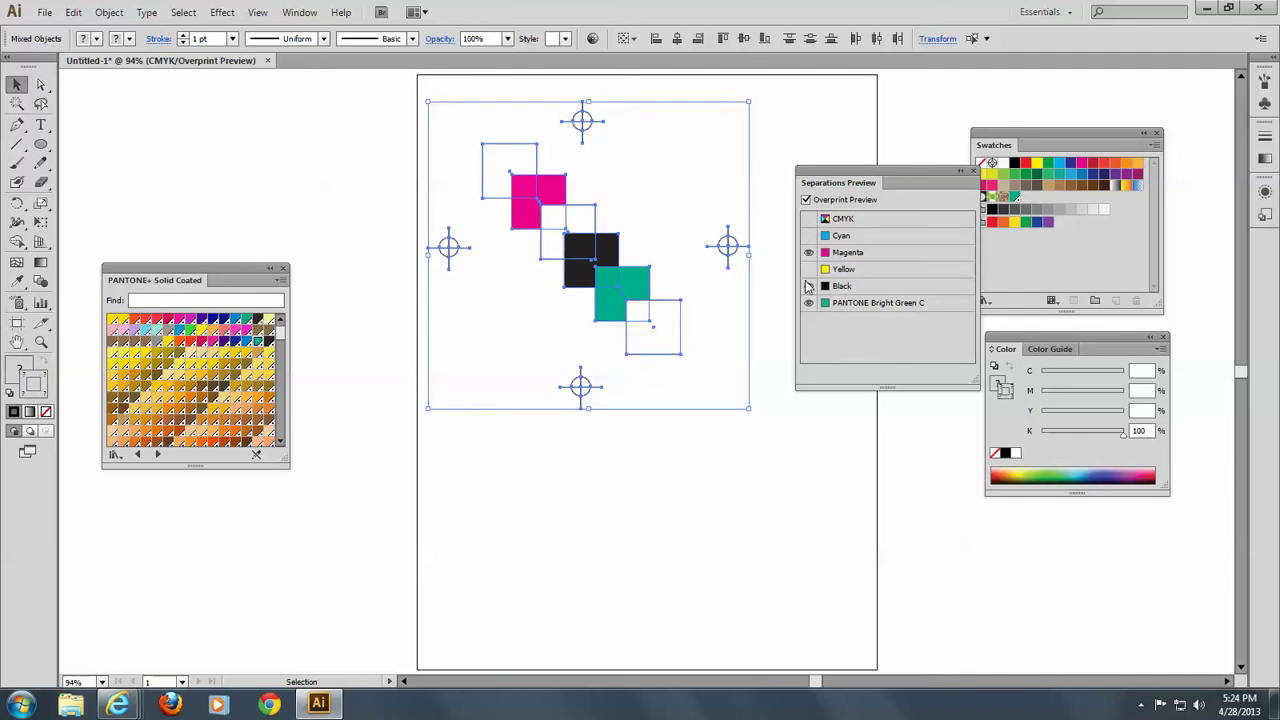
click(809, 286)
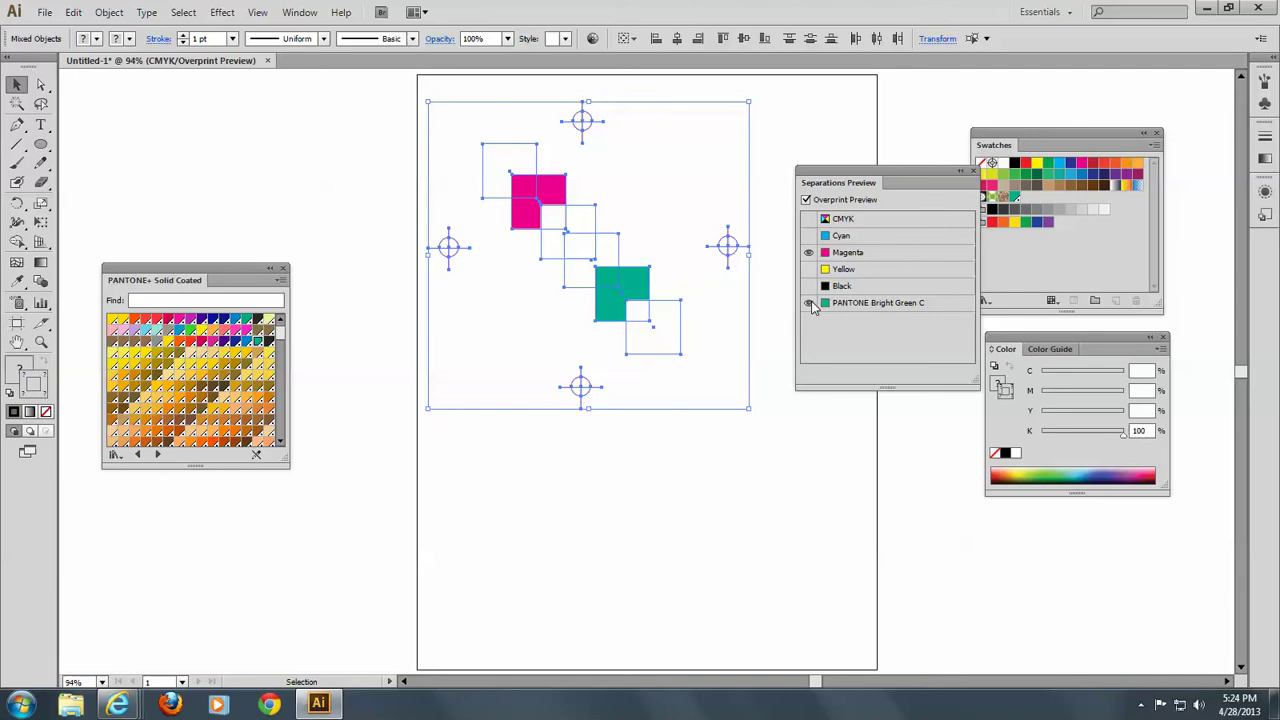
click(809, 303)
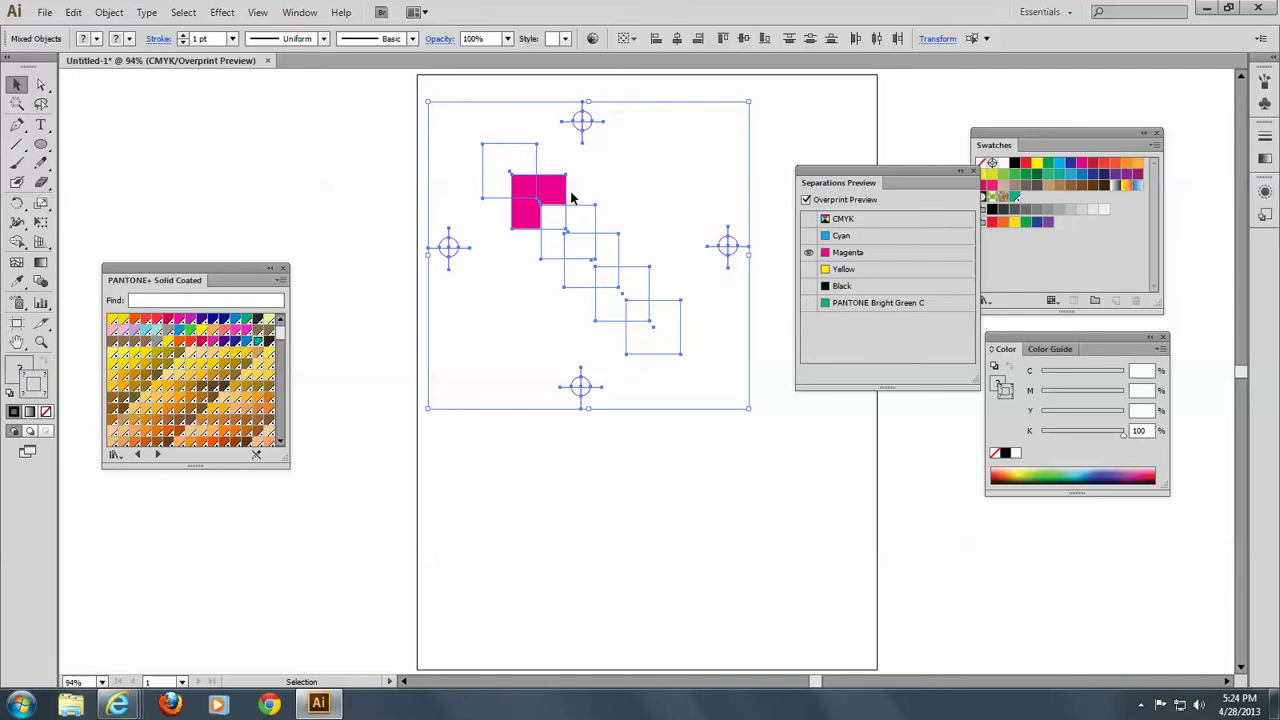
click(801, 110)
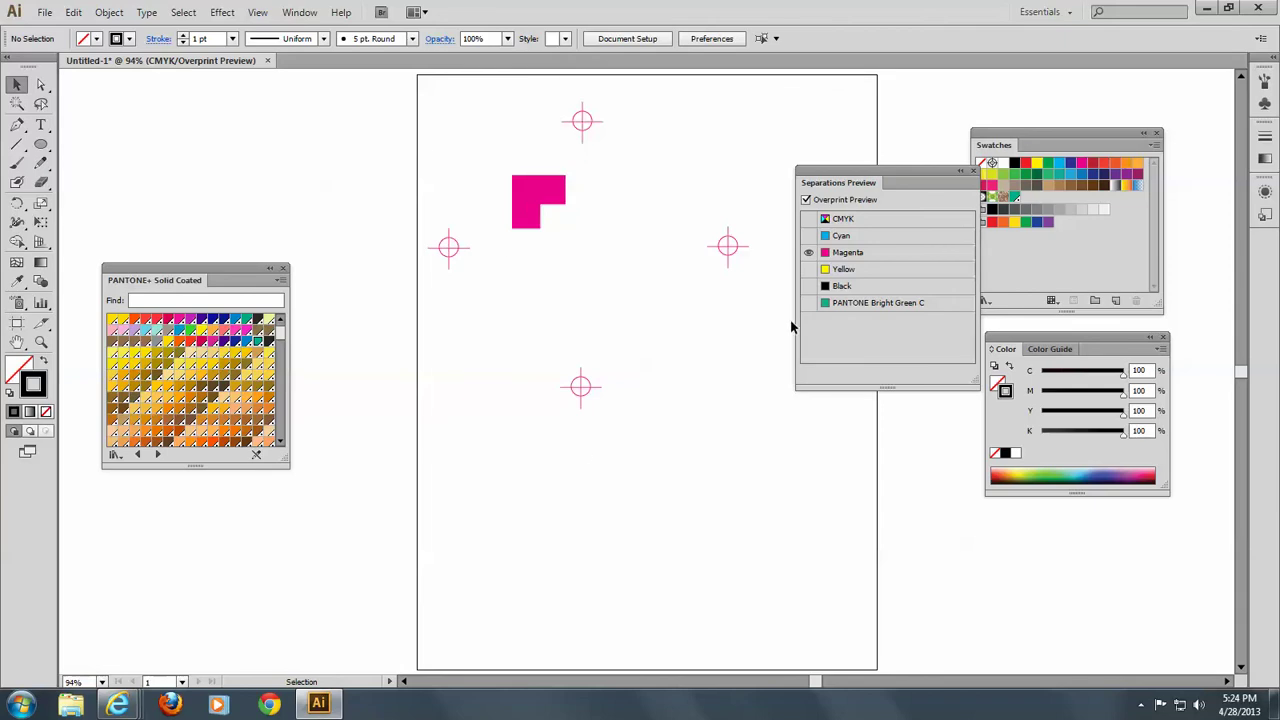
Step: Cycle through the Yellow, Black and Cyan plates, ending with only Cyan visible
click(809, 268)
click(809, 252)
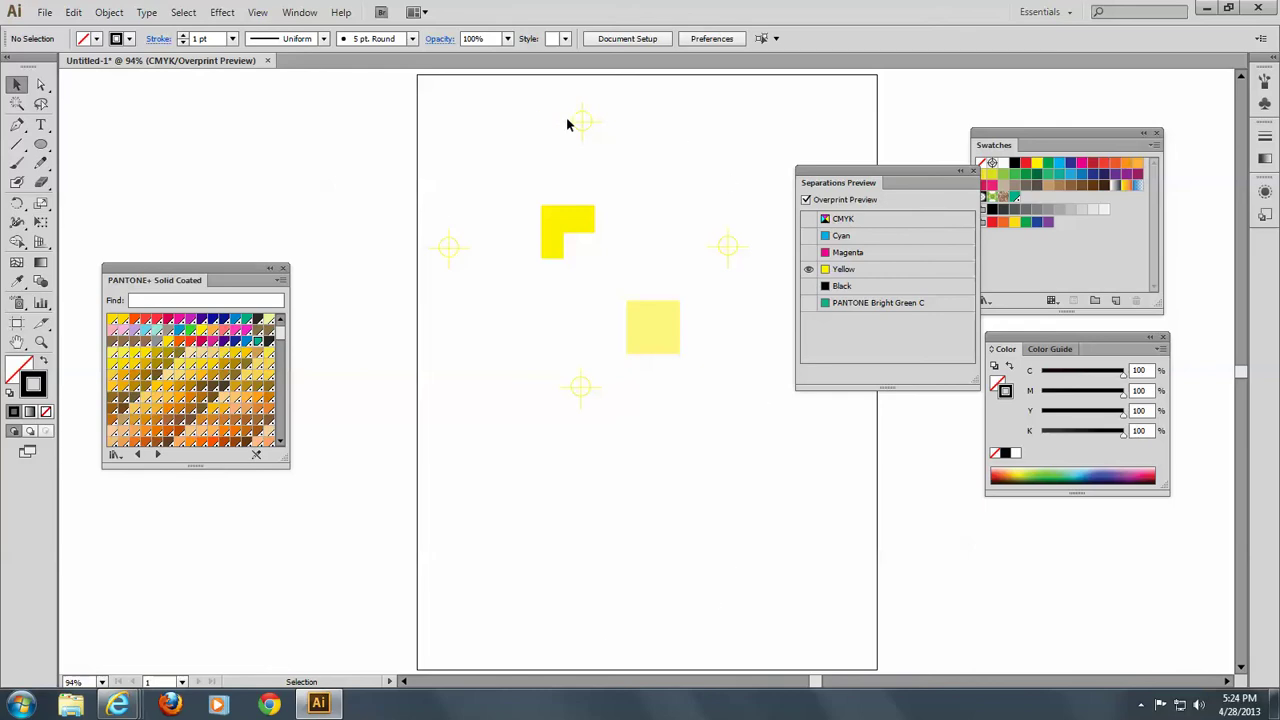
click(808, 286)
click(808, 270)
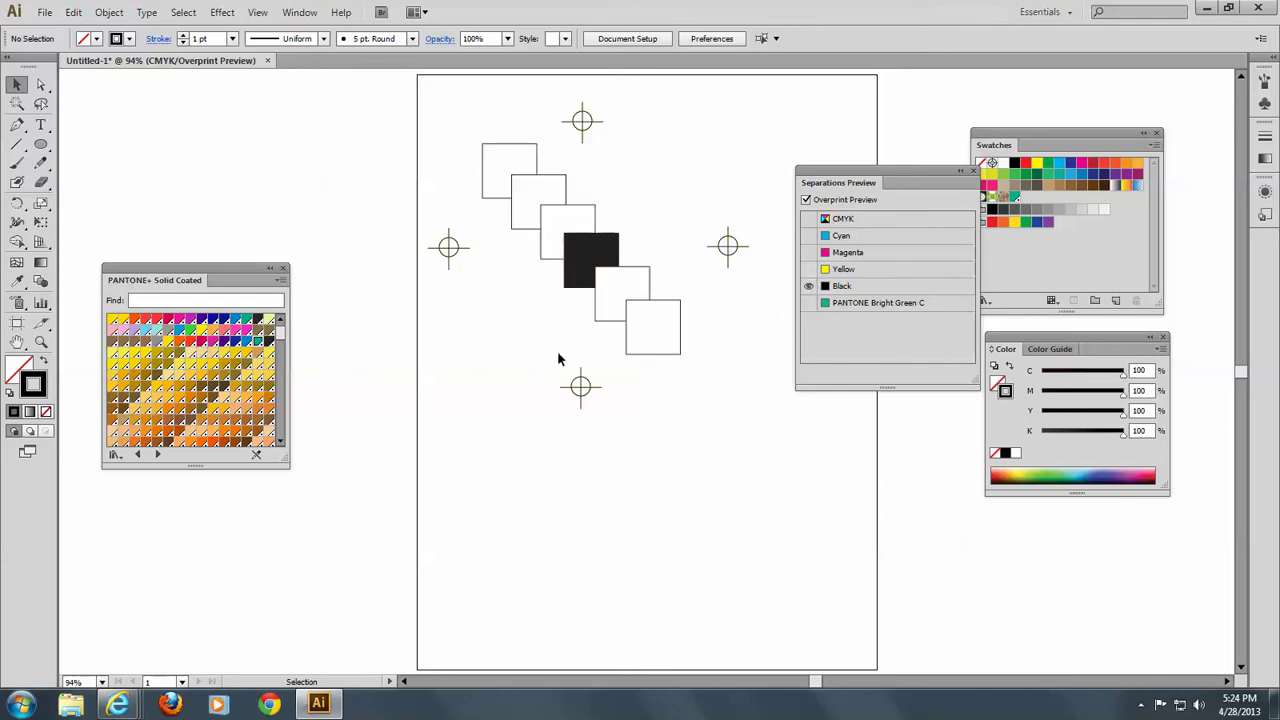
click(809, 236)
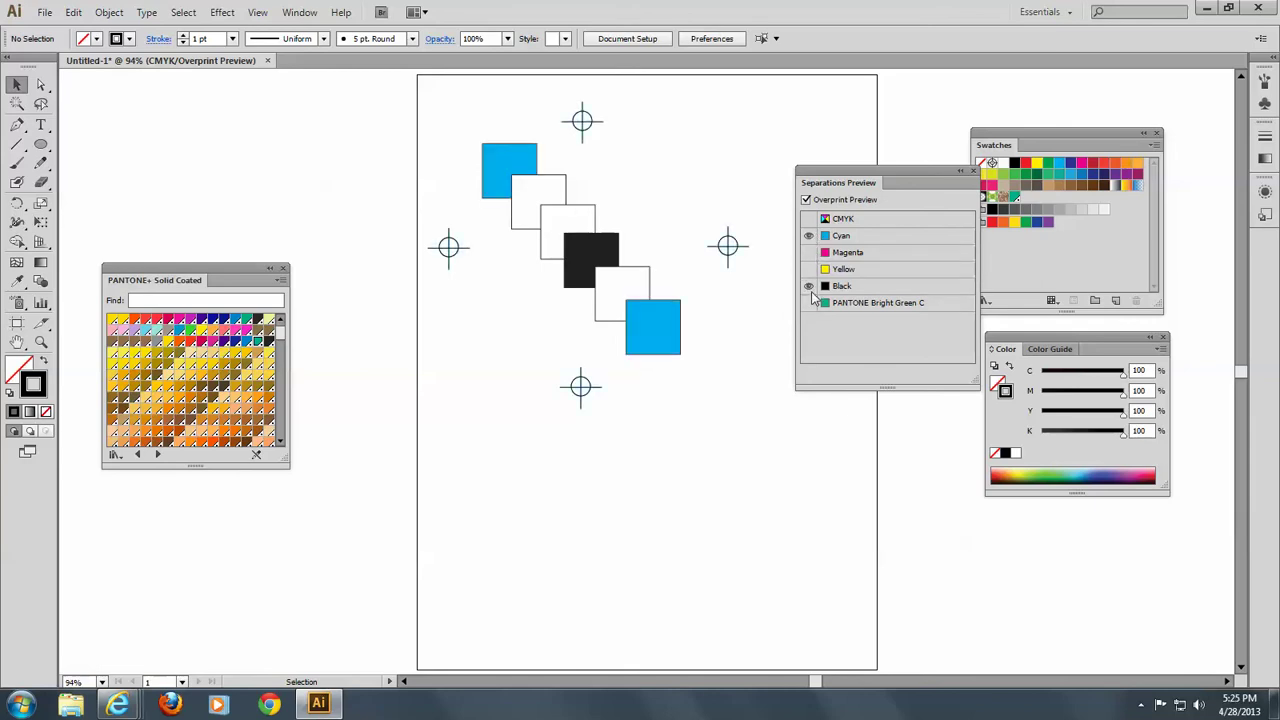
click(809, 287)
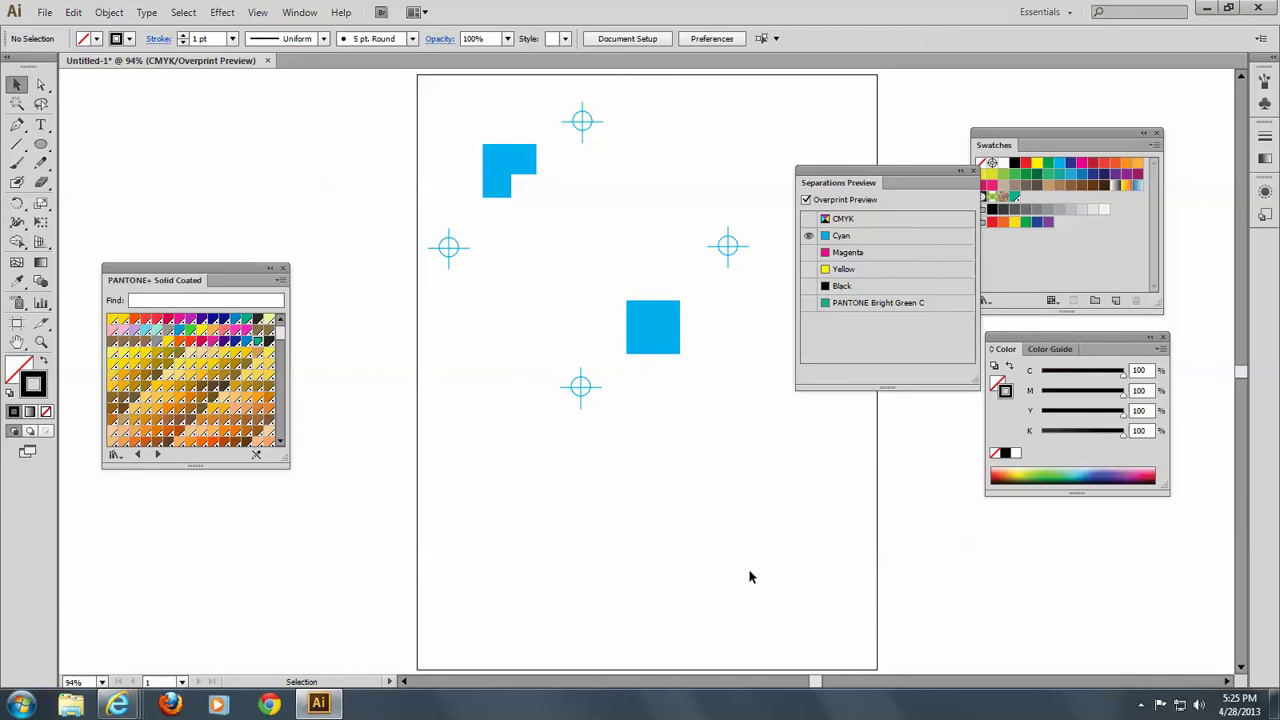